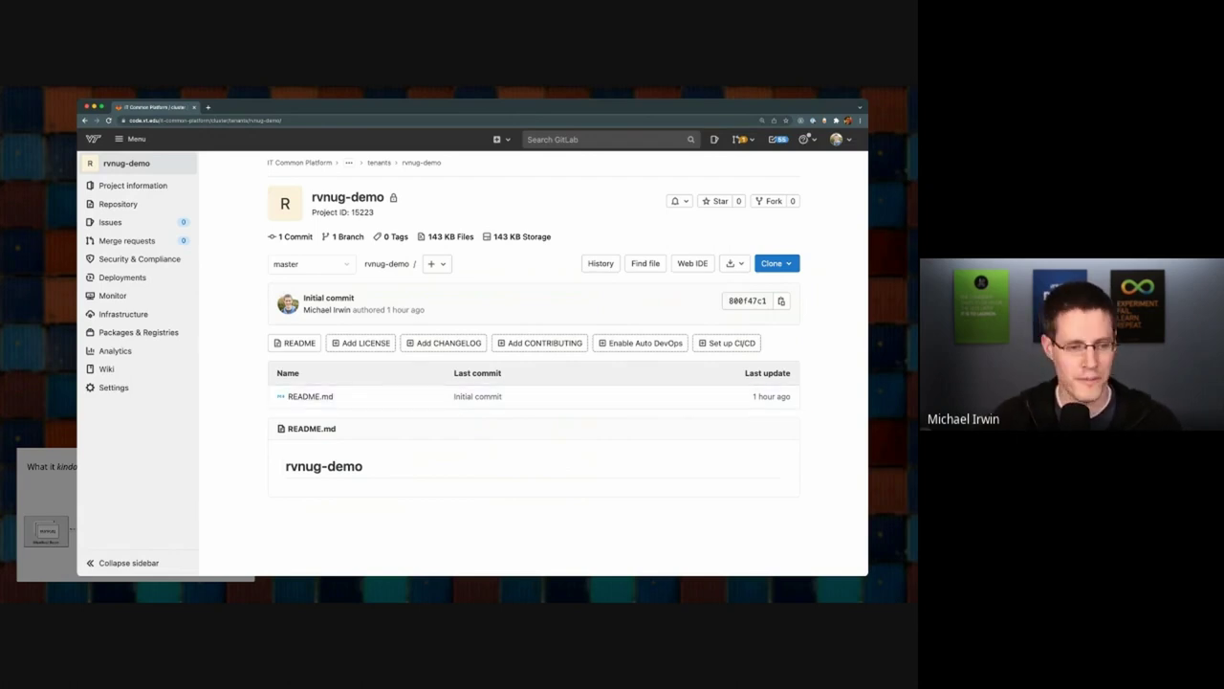
# Step: Create a new file named deployment.yaml in the rvnug-demo repository and paste the hello-world Deployment manifest into it
pyautogui.click(433, 263)
pyautogui.click(446, 307)
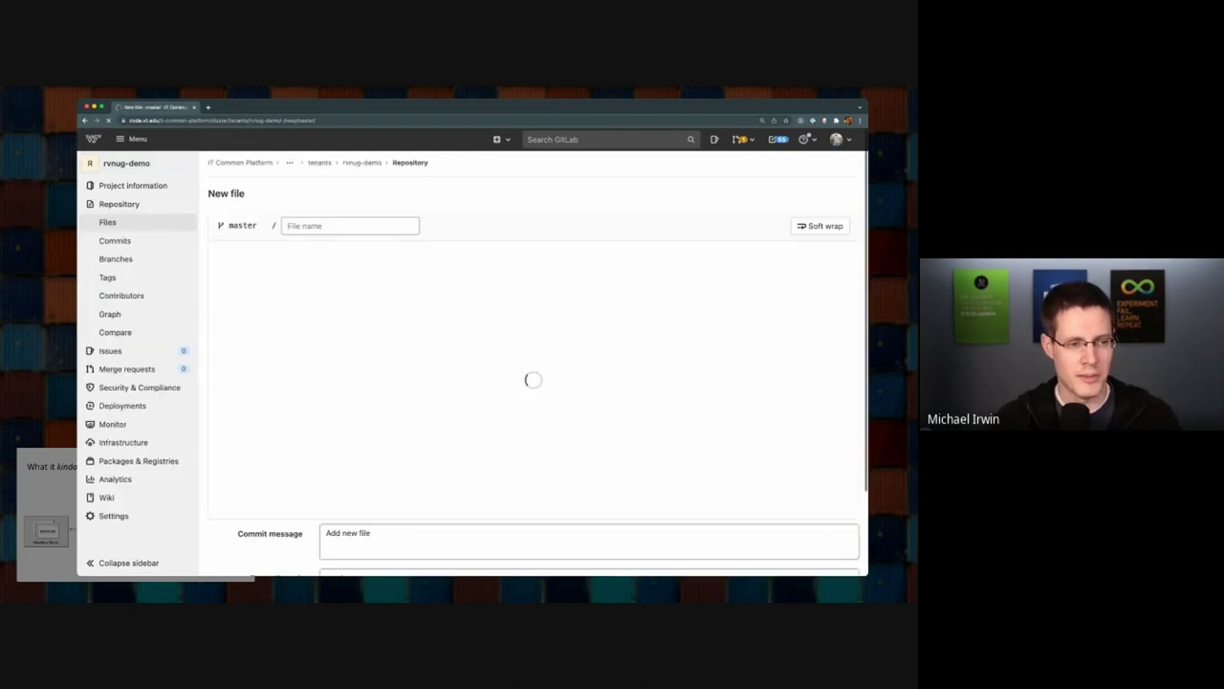
pyautogui.write('depl')
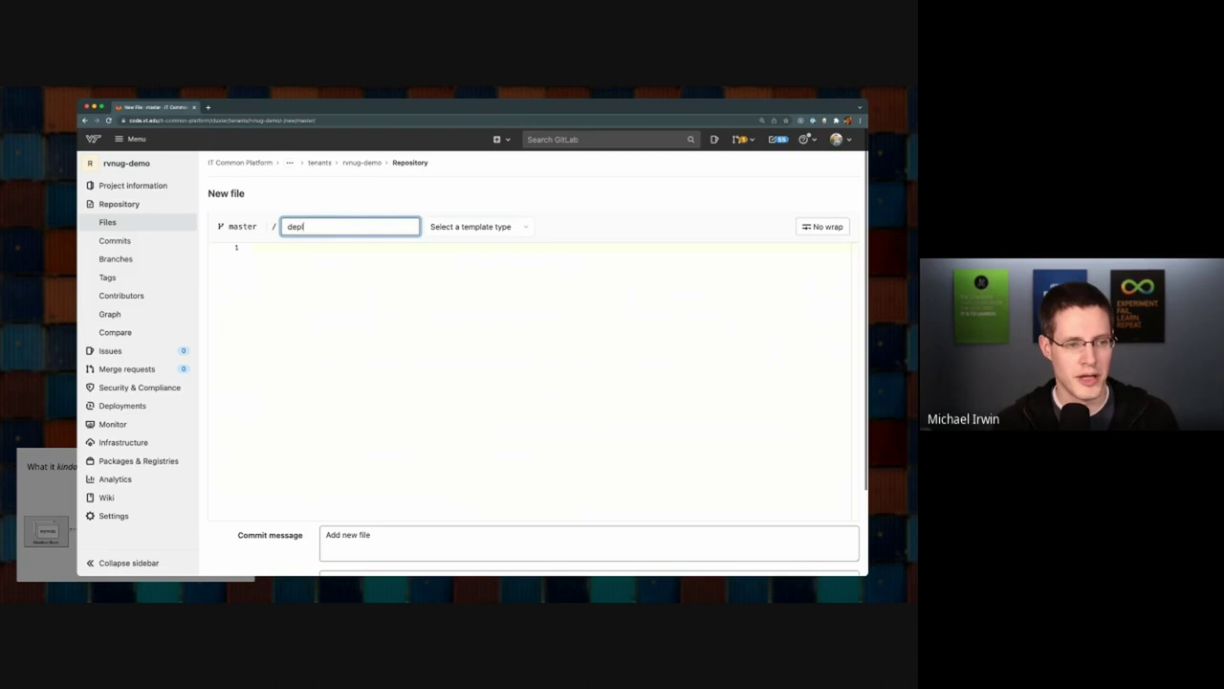
pyautogui.write('oymant.yaml')
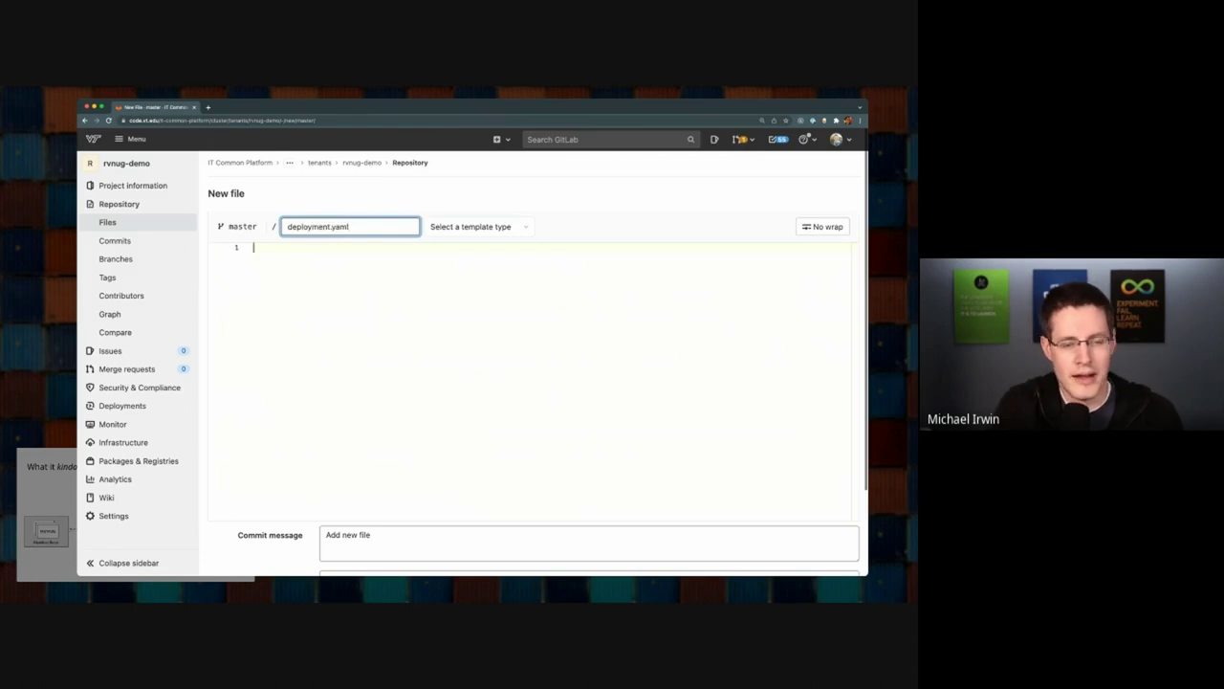
pyautogui.click(254, 248)
pyautogui.press('super+v')
pyautogui.scroll(1, 531, 381)
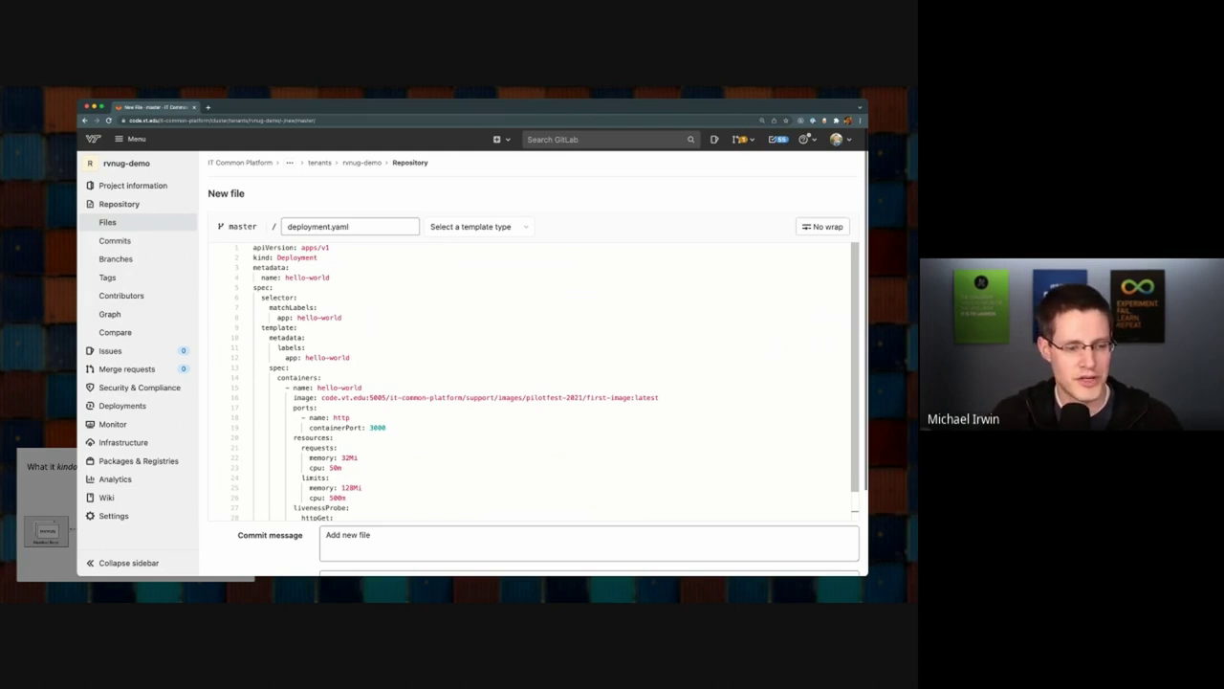
# Step: Check the container image line and the rest of the manifest, and commit deployment.yaml to the master branch
pyautogui.moveTo(322, 397); pyautogui.dragTo(537, 397)
pyautogui.click(537, 397)
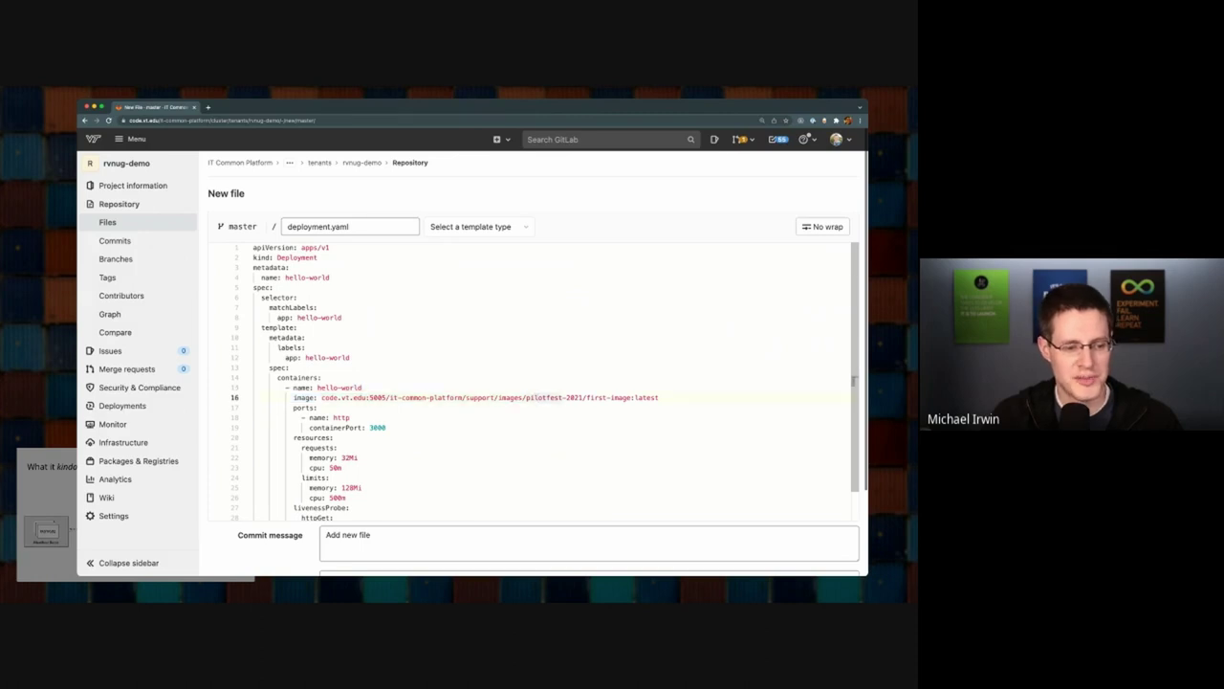
pyautogui.scroll(-1, 538, 396)
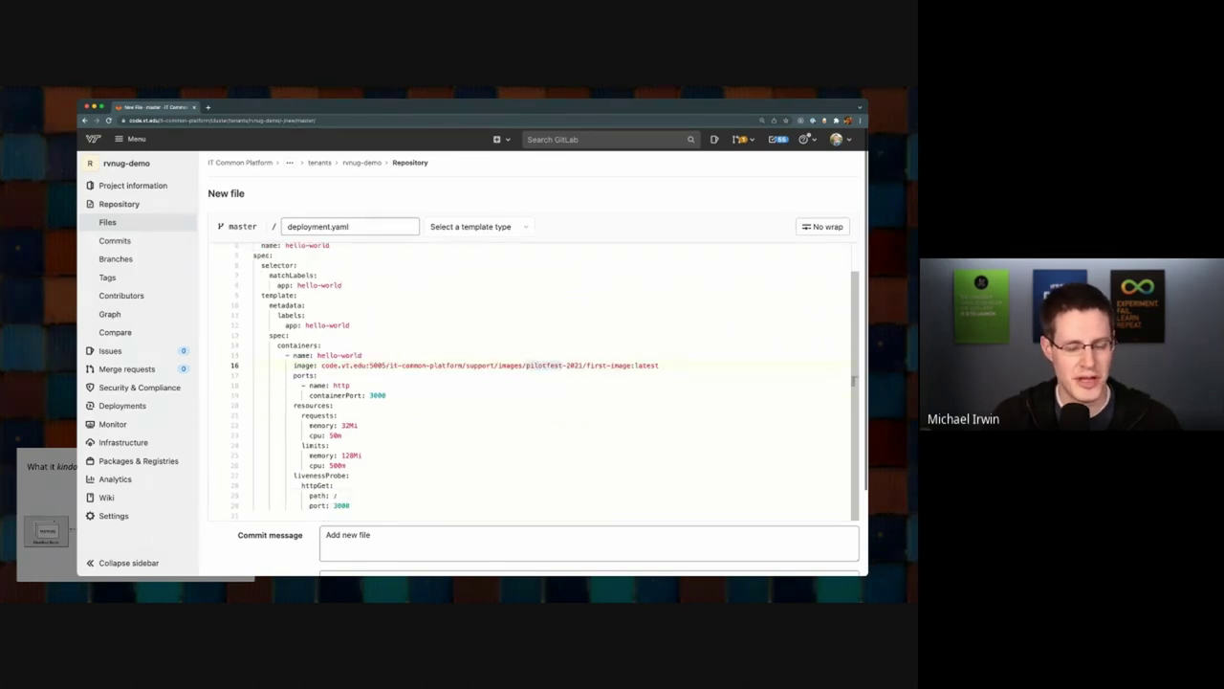
pyautogui.scroll(-3, 536, 382)
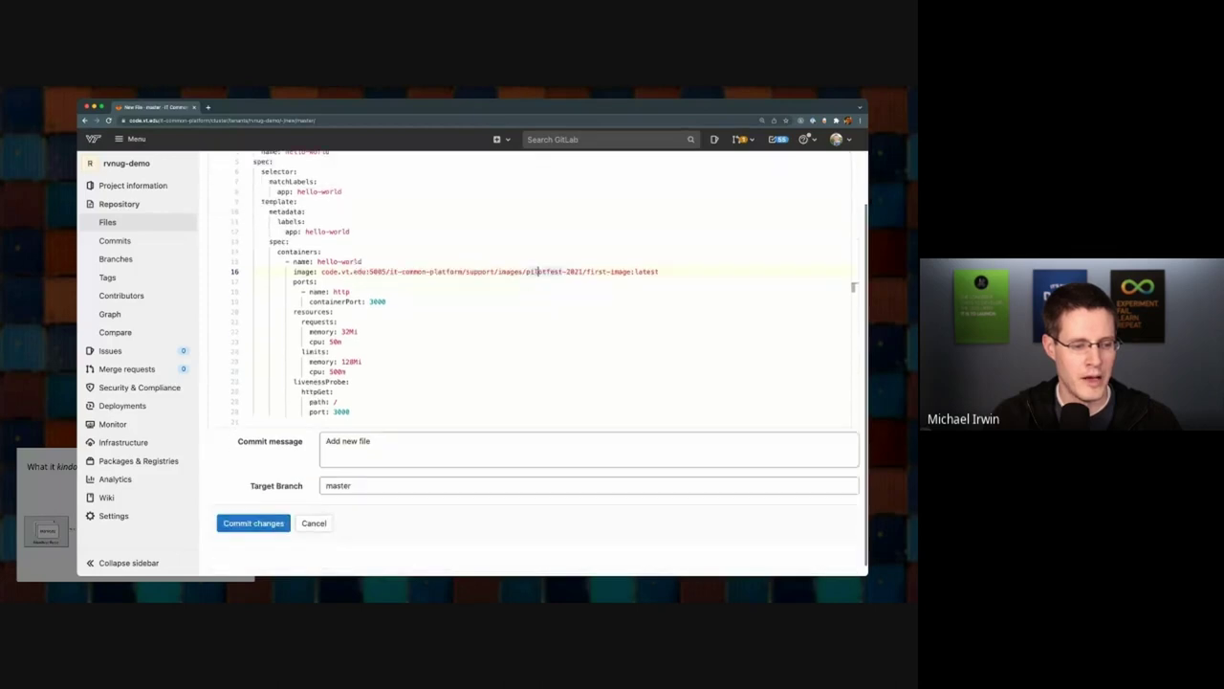
pyautogui.click(253, 511)
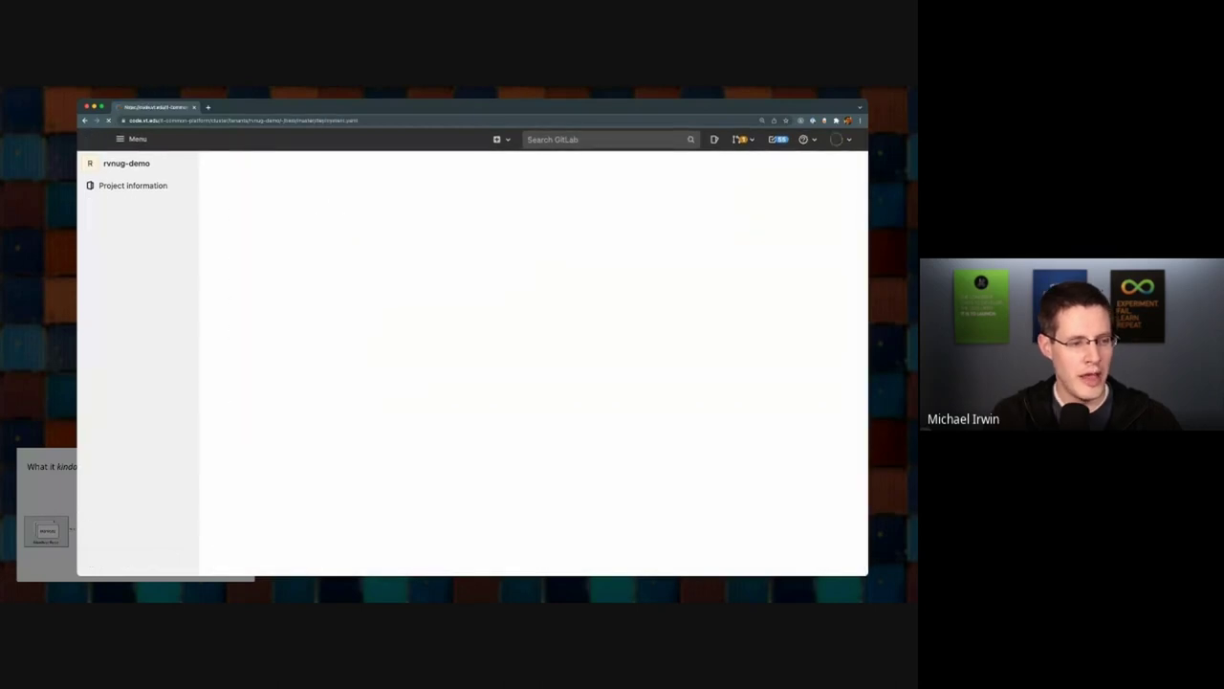
# Step: Open dashboard.platform.it.vt.edu in a new browser tab, enter the rvnug-demo tenant and enlarge the page
pyautogui.press('super+t')
pyautogui.write('dashboard.platform.it.vt.edu')
pyautogui.press('Return')
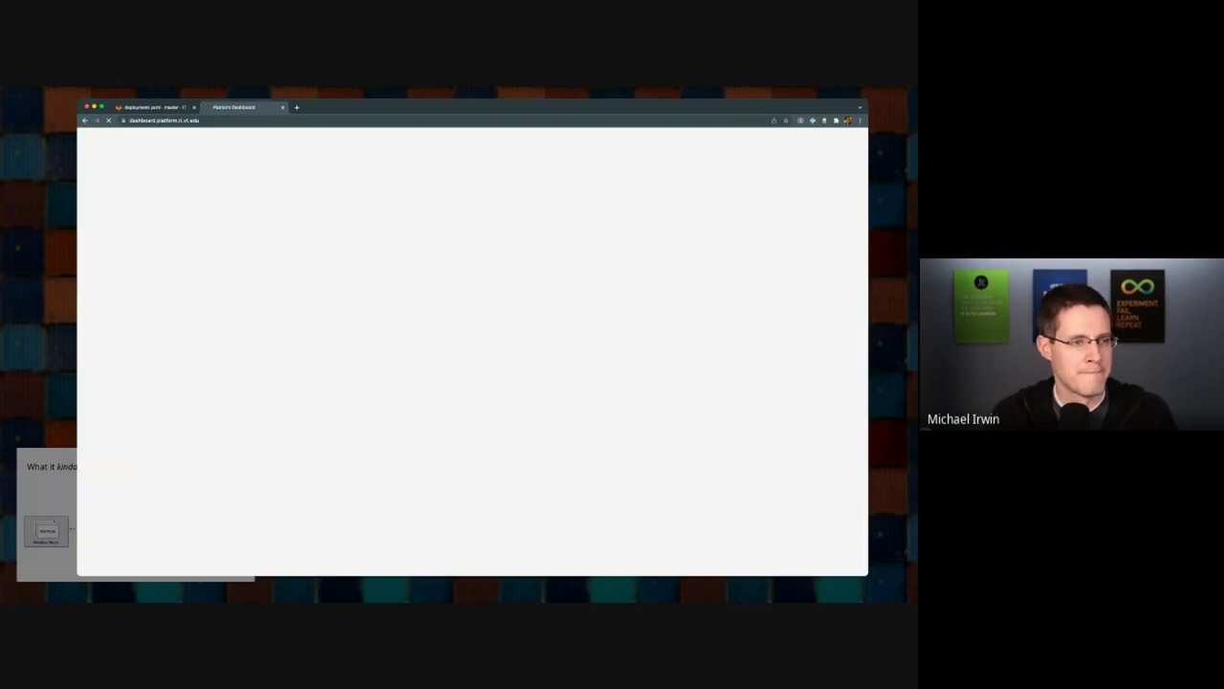
pyautogui.click(275, 311)
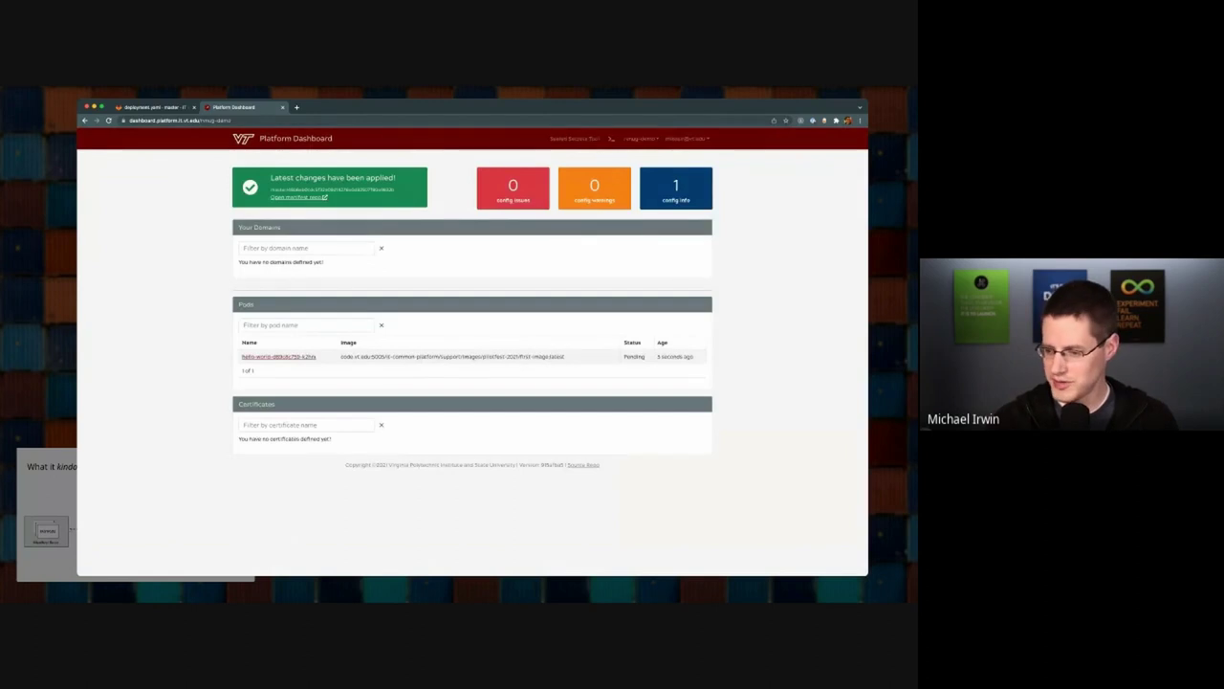
pyautogui.press('super+plus')
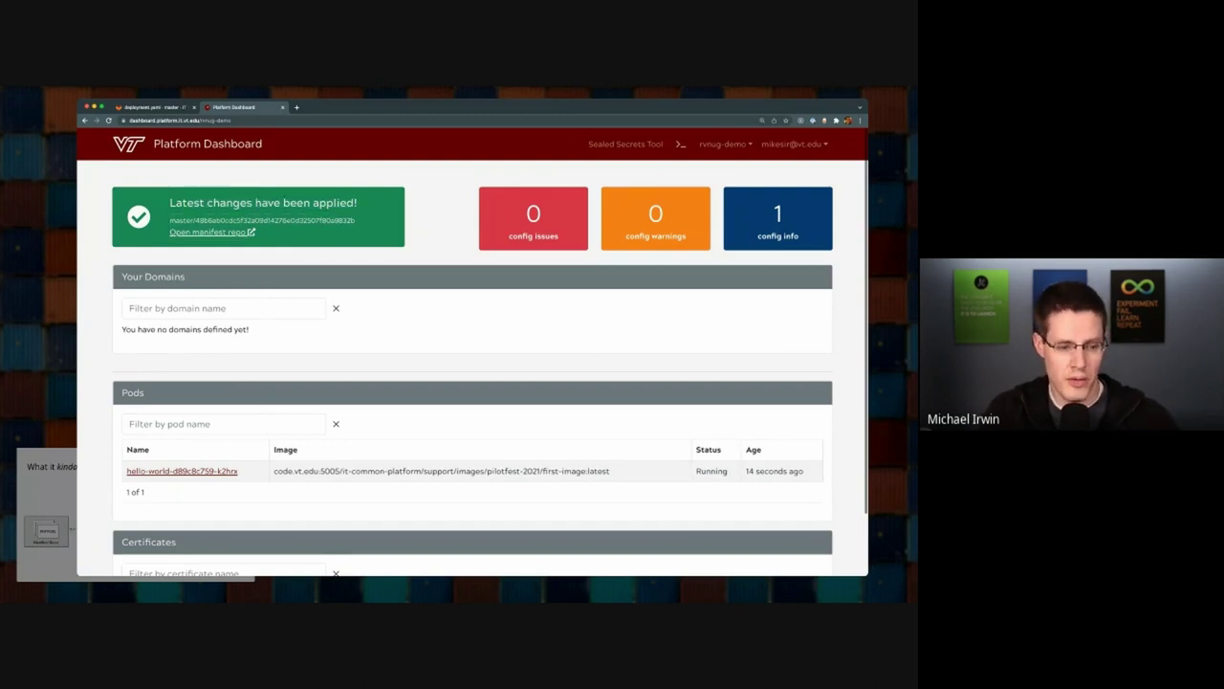
# Step: Compare the applied commit hash on the dashboard with the latest commit in the rvnug-demo repository, and return to the dashboard
pyautogui.moveTo(195, 220); pyautogui.dragTo(209, 220)
pyautogui.click(145, 109)
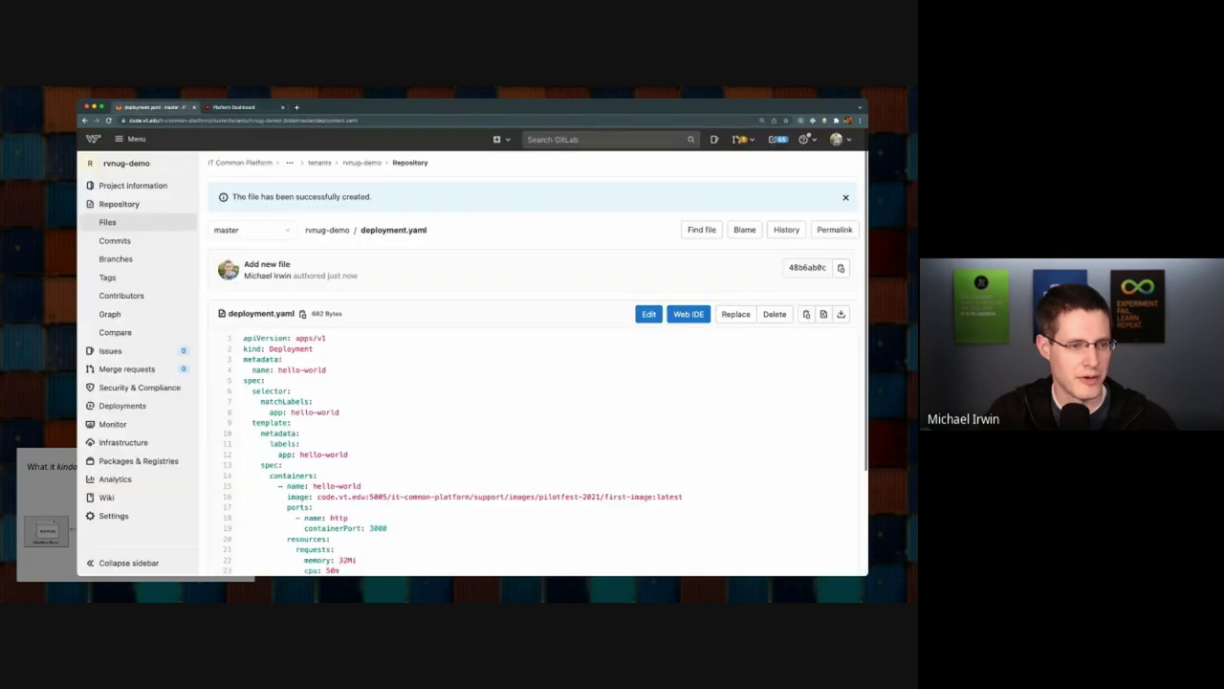
pyautogui.click(327, 229)
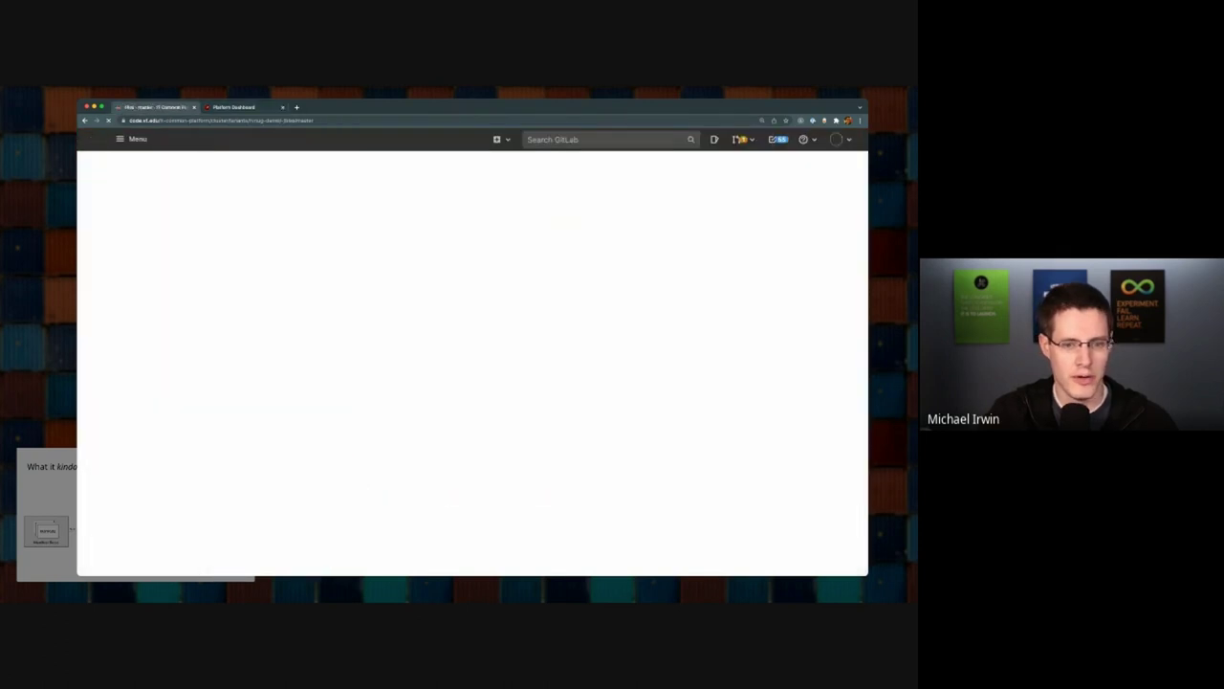
pyautogui.moveTo(728, 231); pyautogui.dragTo(766, 232)
pyautogui.click(763, 231)
pyautogui.click(239, 107)
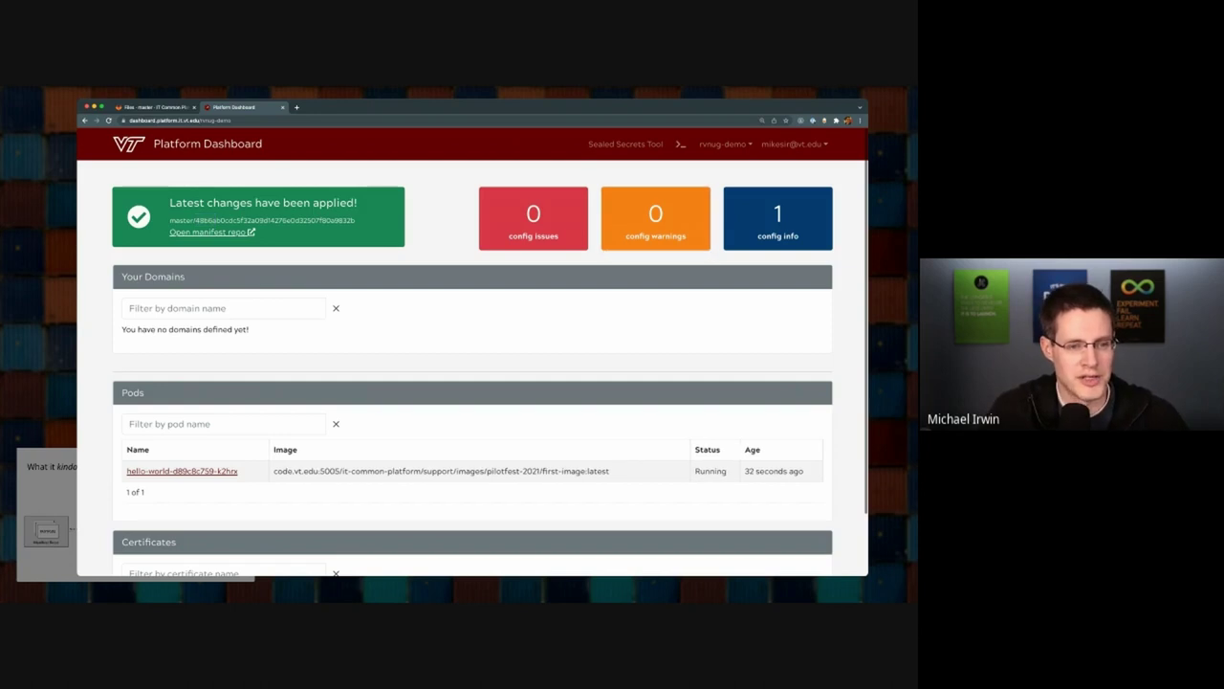
# Step: Check the hello-world pod's age and image in the pod list and open its details
pyautogui.scroll(-2, 474, 349)
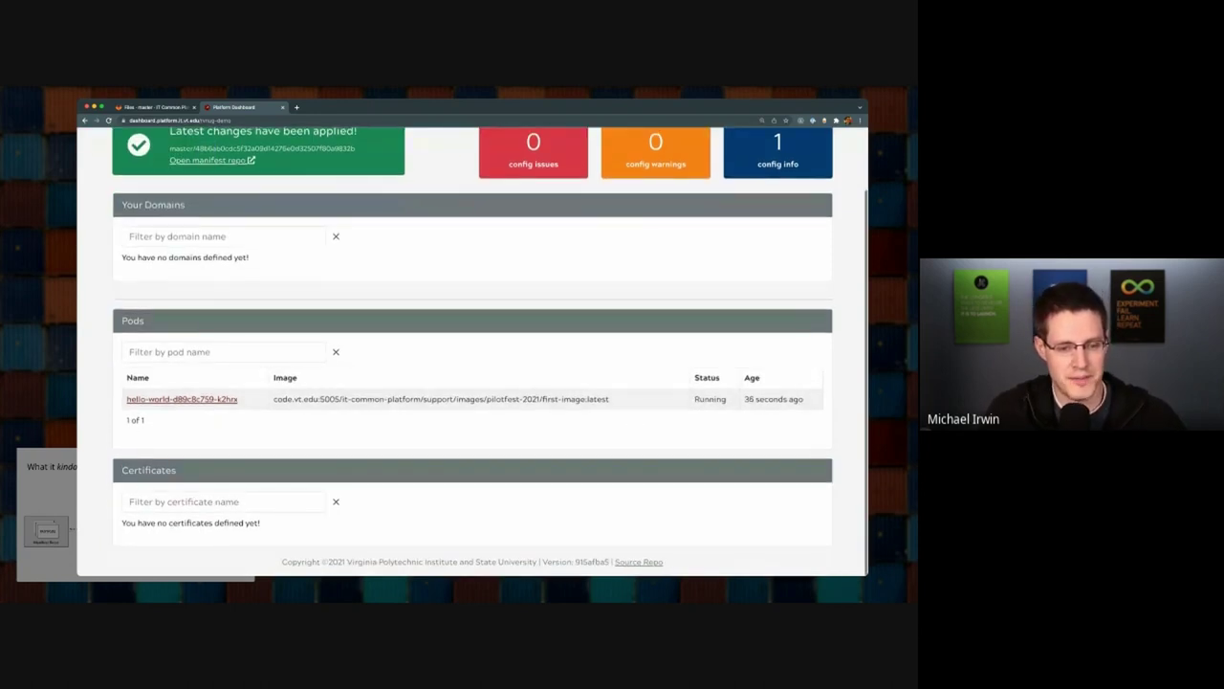
pyautogui.moveTo(744, 399); pyautogui.dragTo(781, 399)
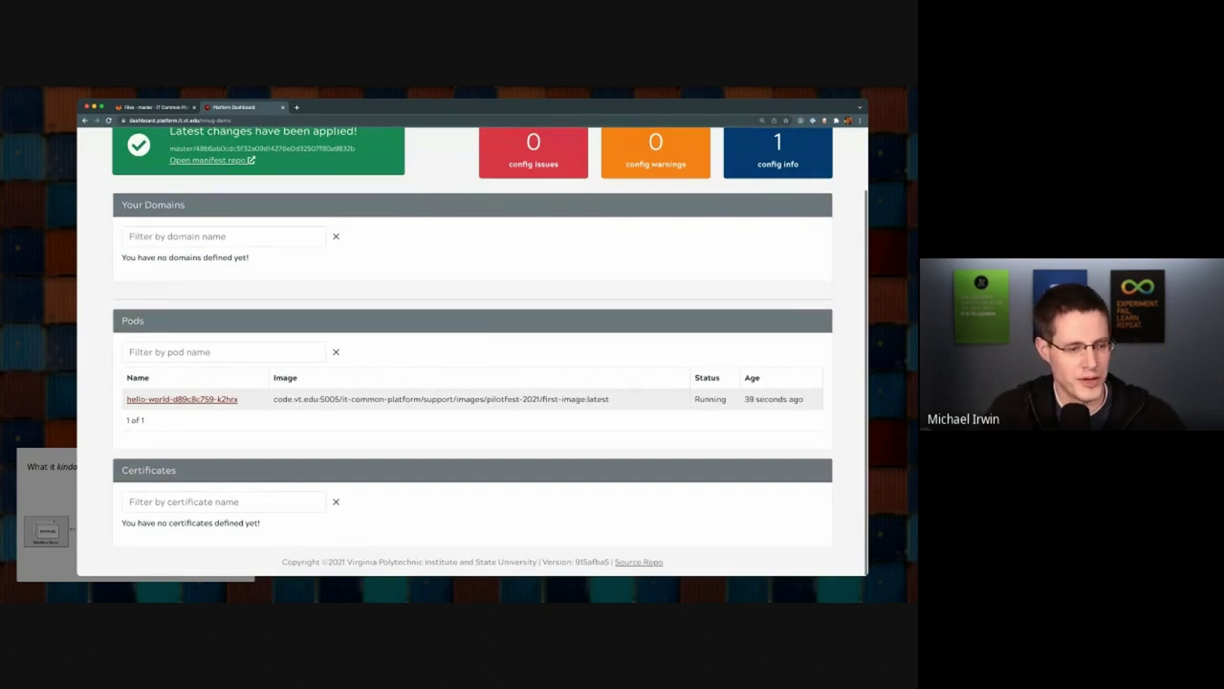
pyautogui.moveTo(305, 399); pyautogui.dragTo(448, 399)
pyautogui.click(447, 399)
pyautogui.click(181, 399)
# Step: Examine the hello-world pod and container details, including the AWS IAM role, liveness probe and CPU utilization
pyautogui.scroll(3, 473, 351)
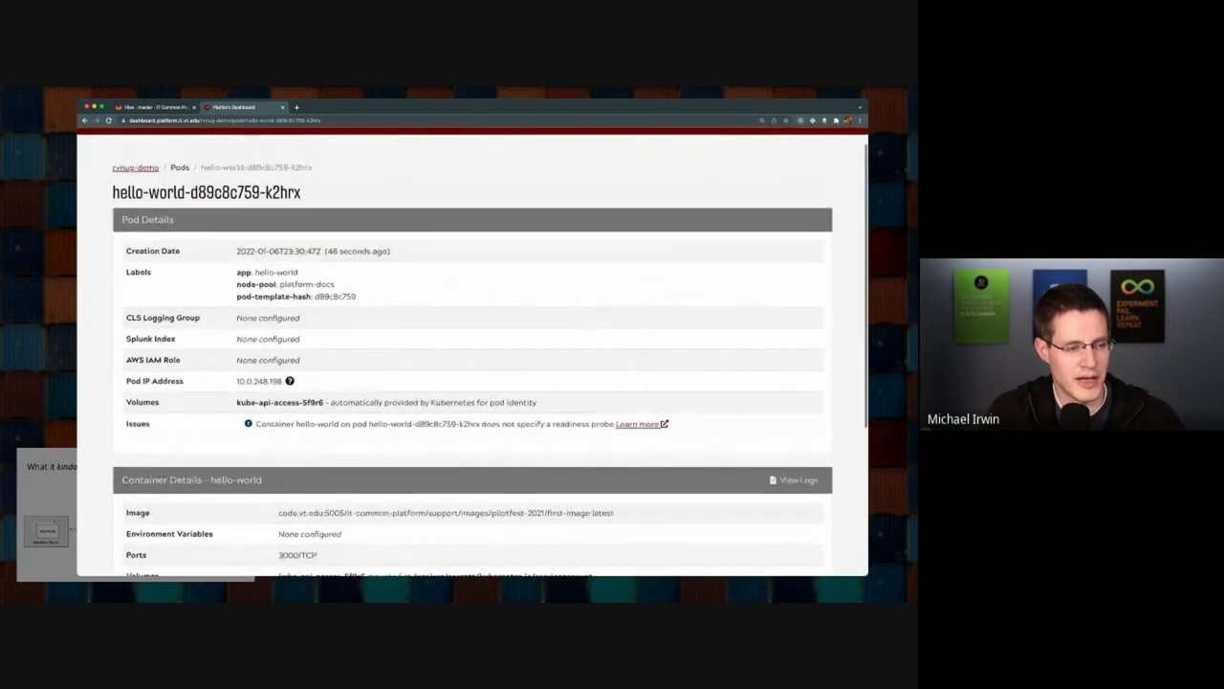
pyautogui.scroll(-1, 473, 351)
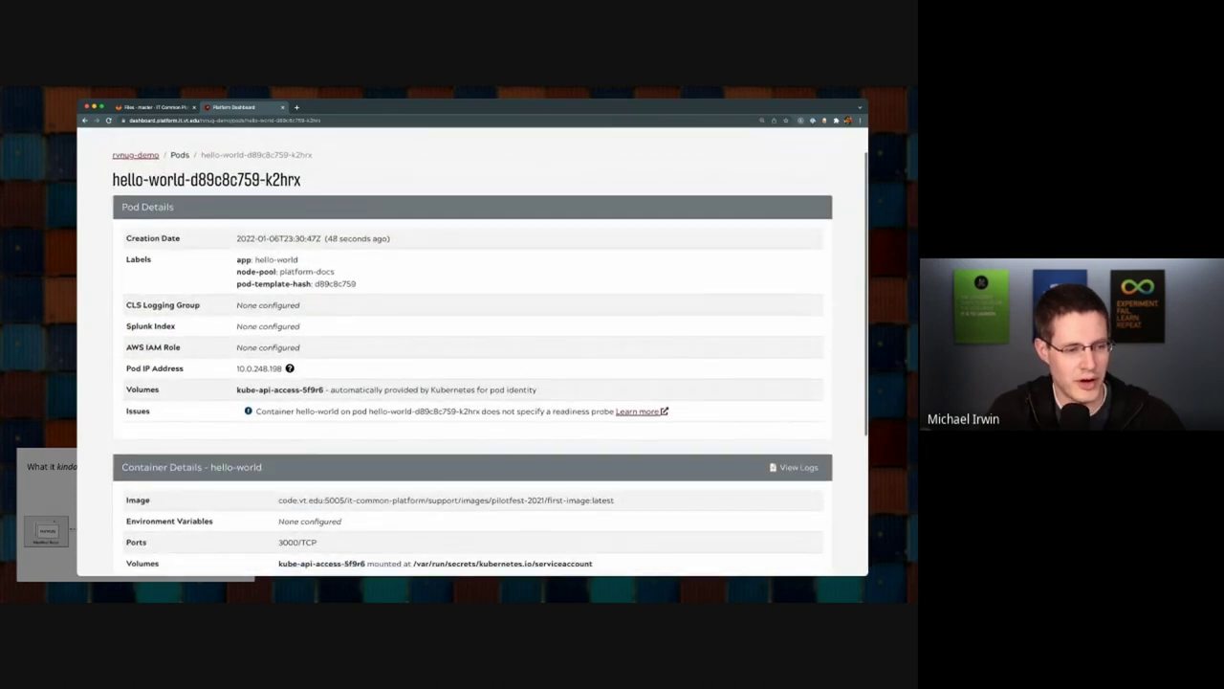
pyautogui.scroll(-5, 474, 351)
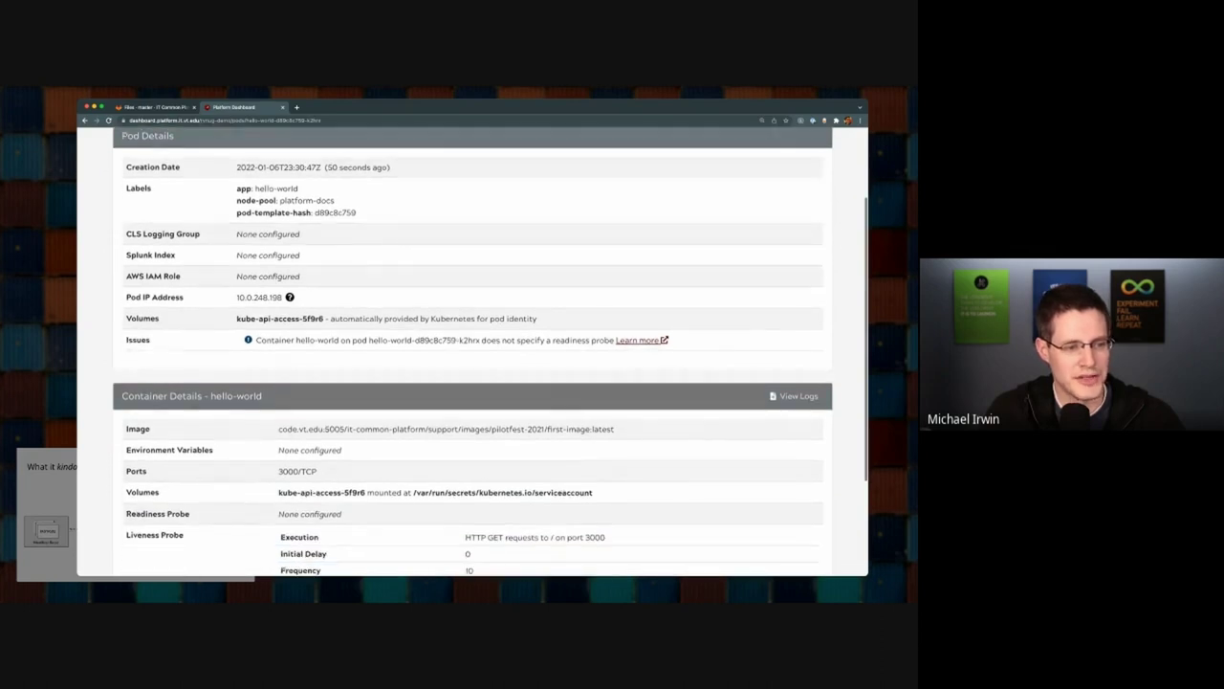
pyautogui.moveTo(239, 276); pyautogui.dragTo(291, 276)
pyautogui.click(291, 276)
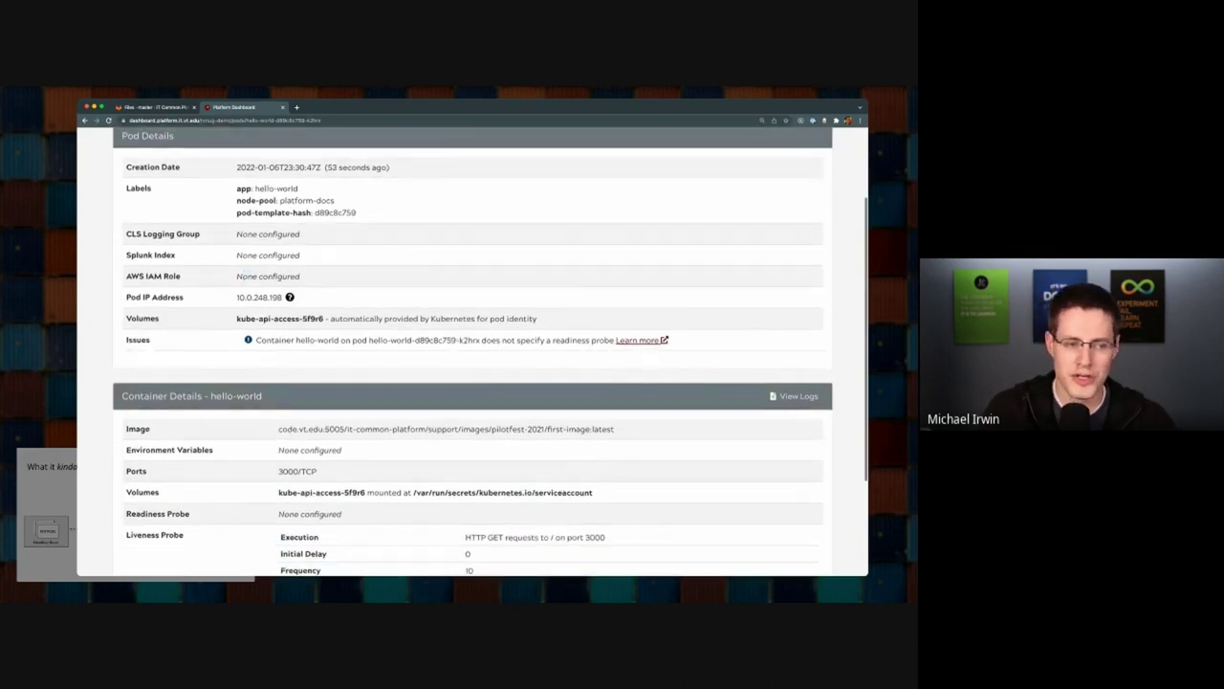
pyautogui.scroll(-10, 473, 351)
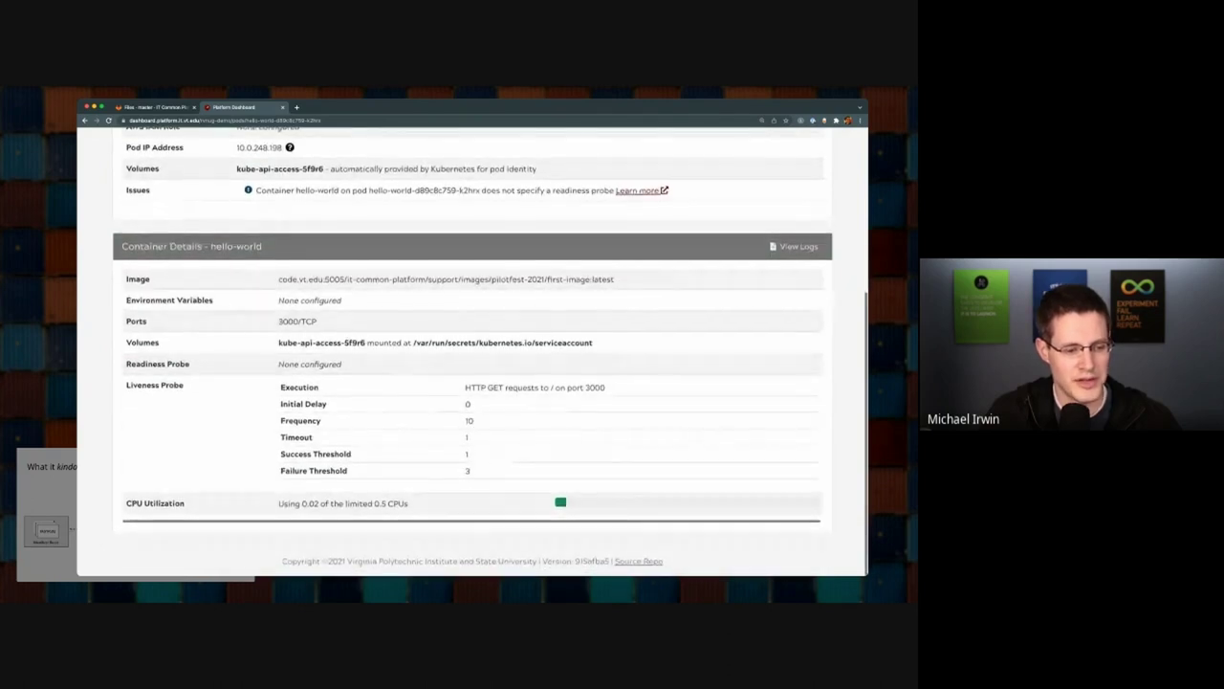
pyautogui.moveTo(301, 504); pyautogui.dragTo(385, 504)
pyautogui.click(386, 504)
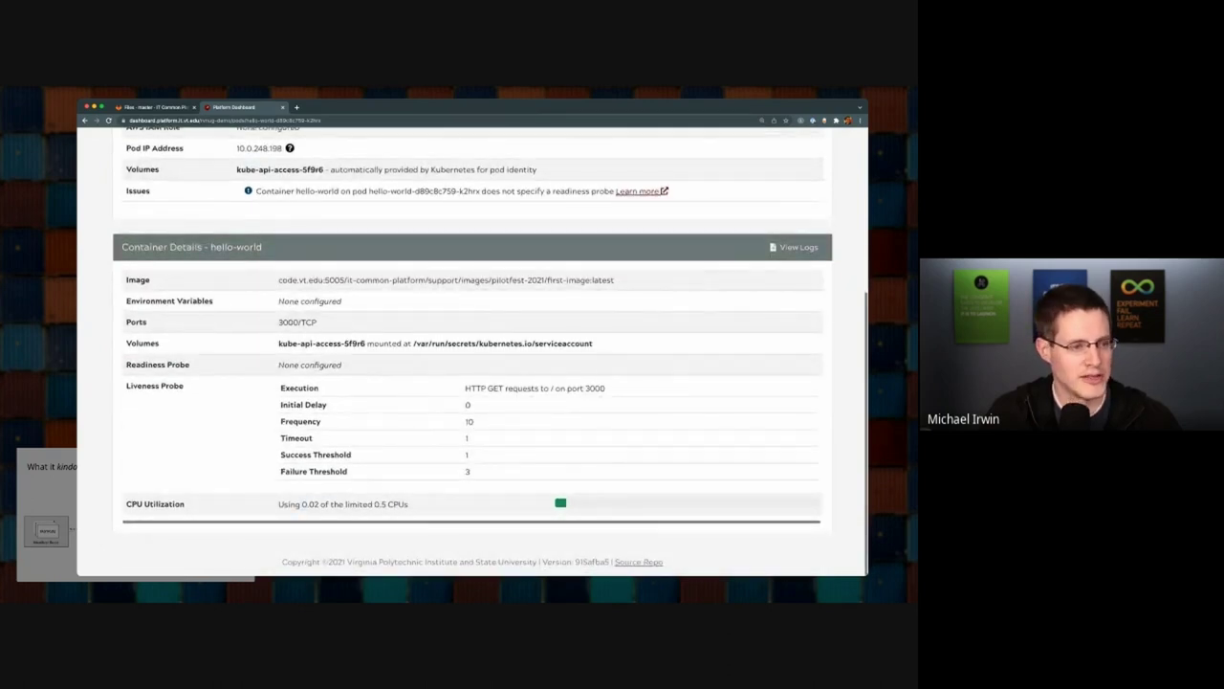
# Step: Return to the rvnug-demo dashboard overview and look over its domains, pods and certificates
pyautogui.scroll(10, 473, 351)
pyautogui.hscroll(-5, 474, 351)
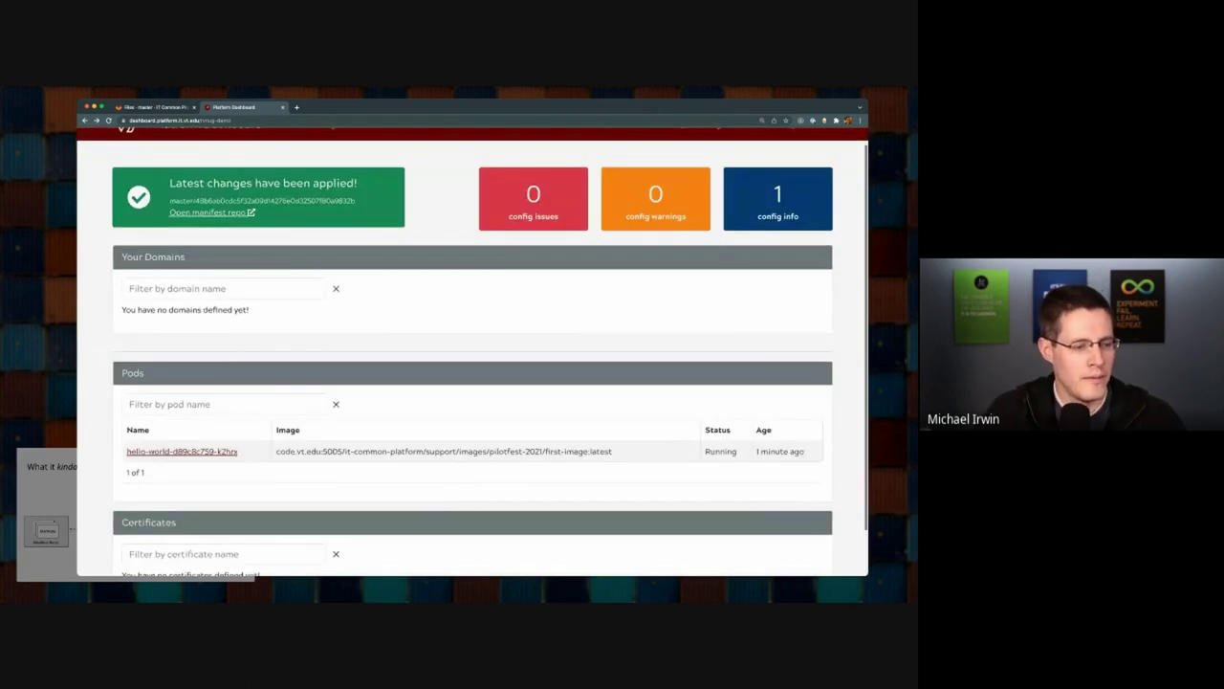
pyautogui.scroll(-2, 473, 352)
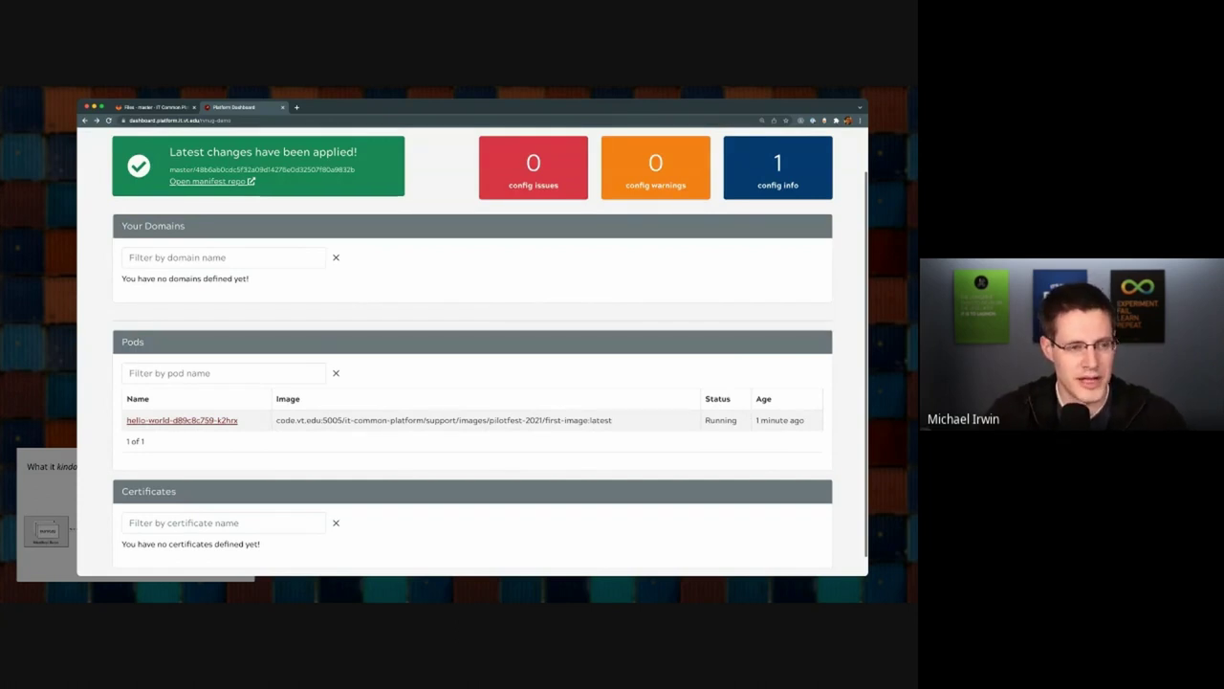
pyautogui.scroll(2, 473, 350)
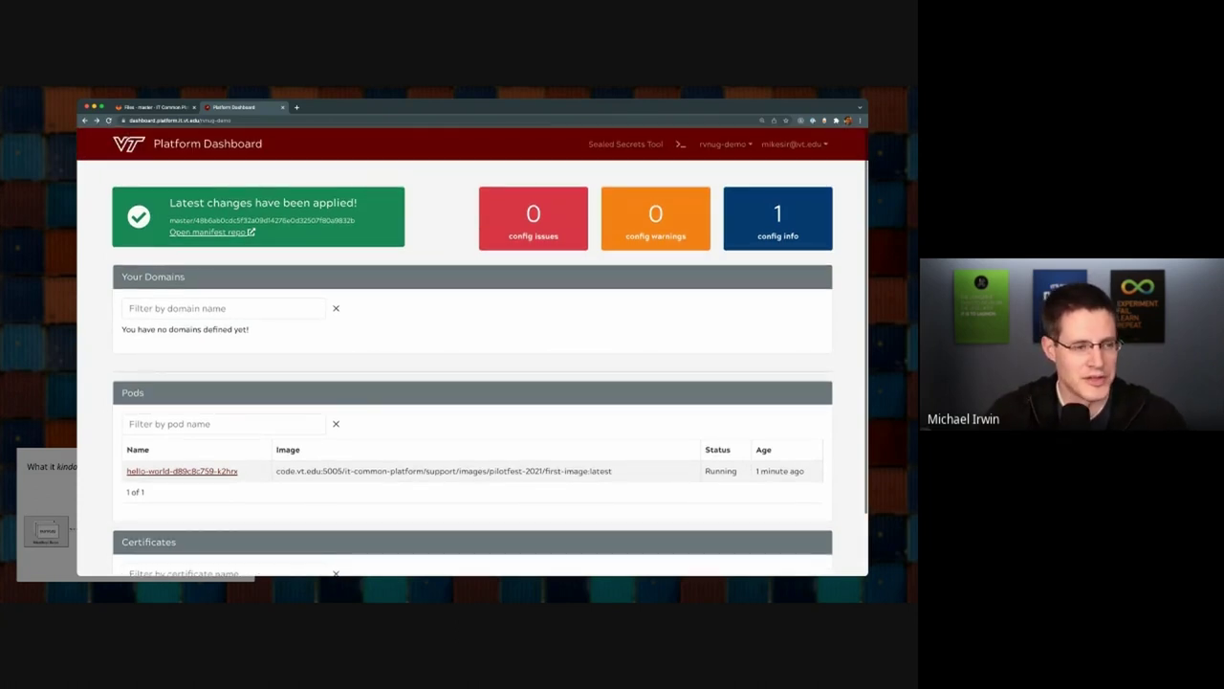
# Step: Create ingress.yaml in the repository with a hello-world Ingress manifest routing rvnug-demo.tenants.platform.it.vt.edu to service hello-world on port 3000 with TLS
pyautogui.click(153, 107)
pyautogui.click(437, 194)
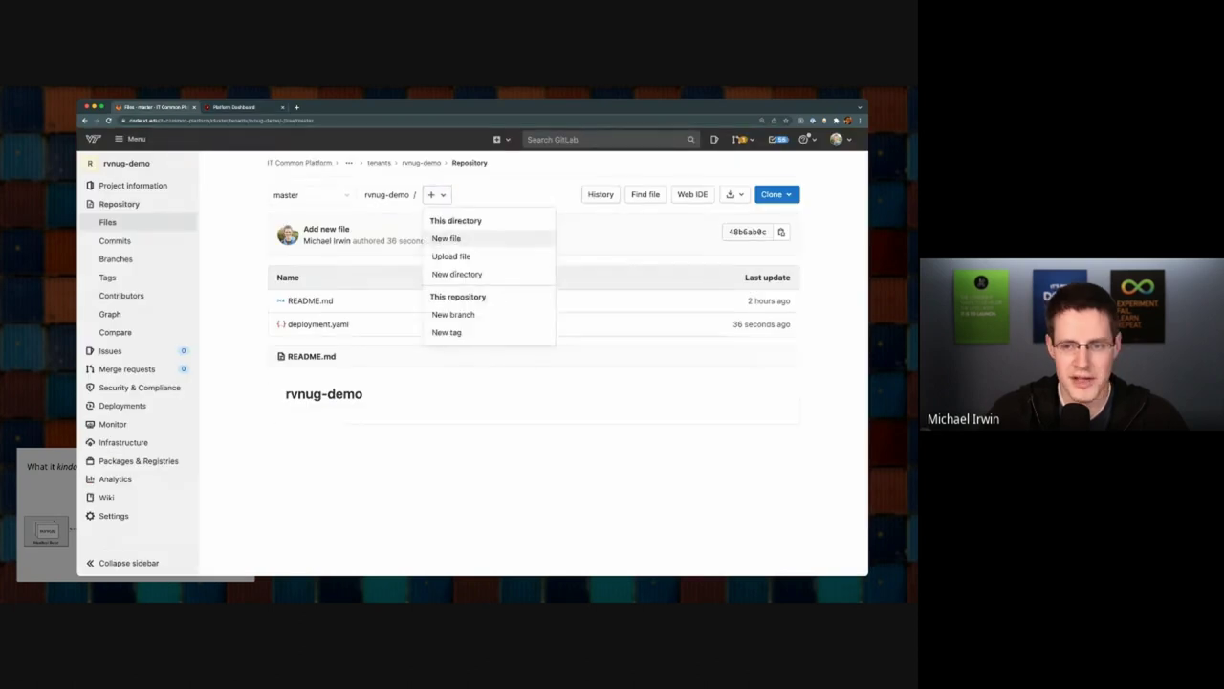
pyautogui.click(446, 239)
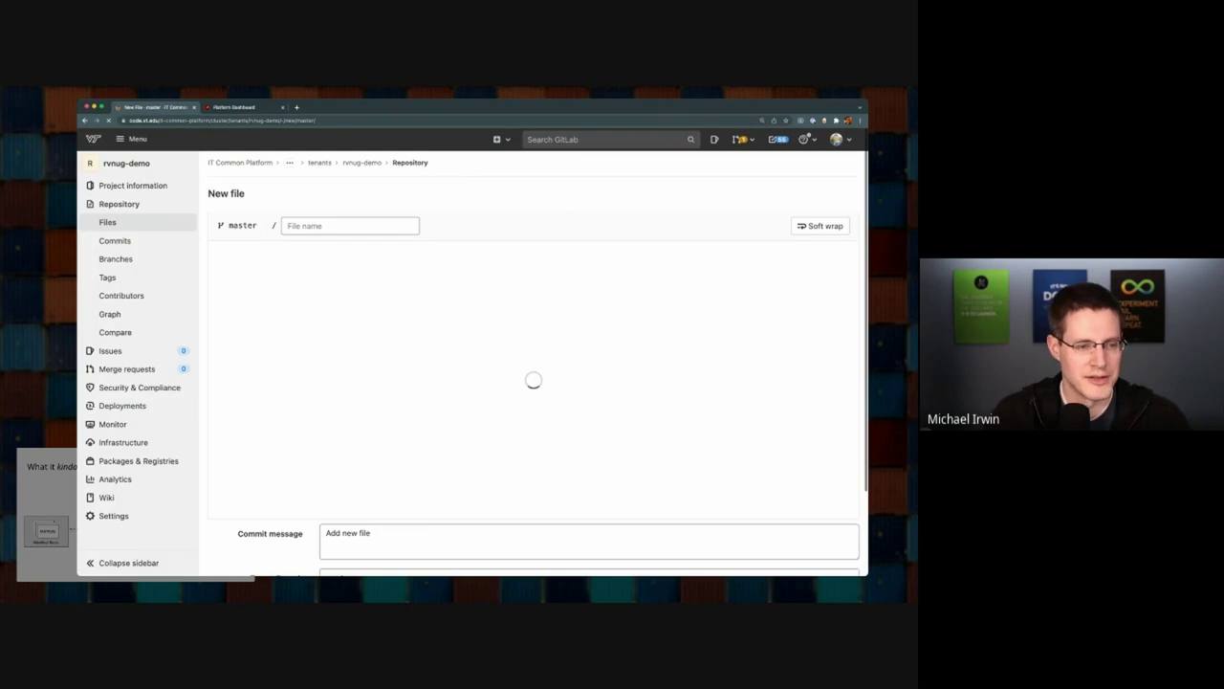
pyautogui.write('ingress.yaml')
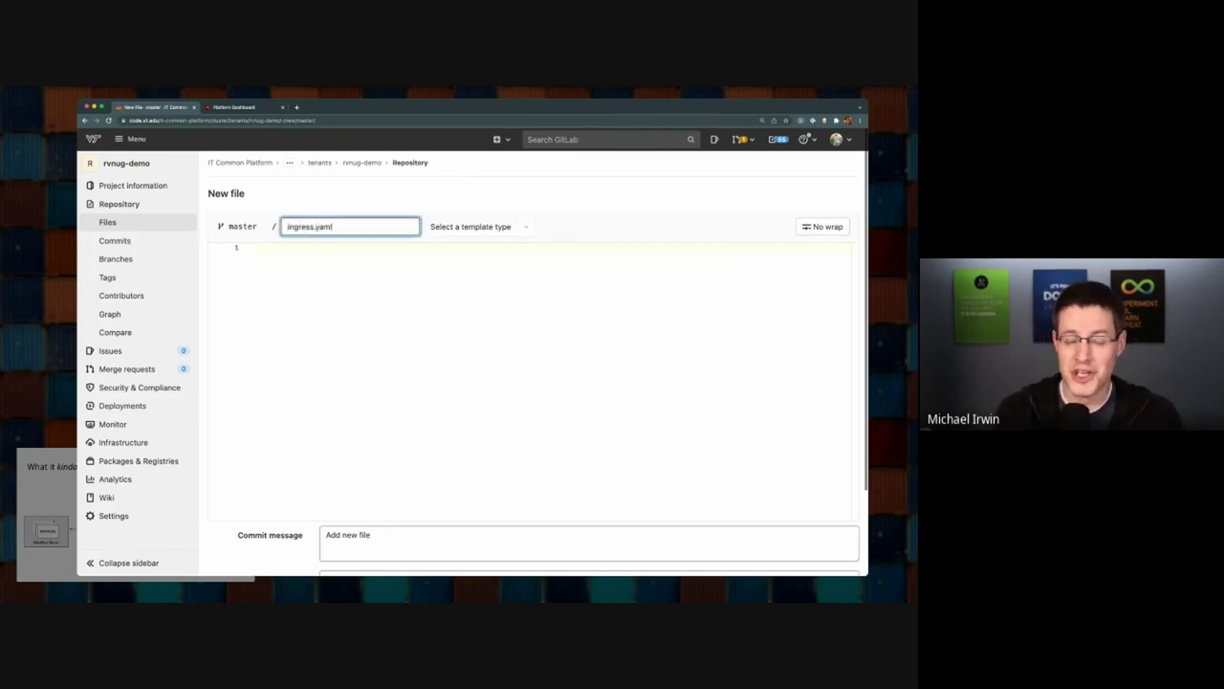
pyautogui.click(253, 247)
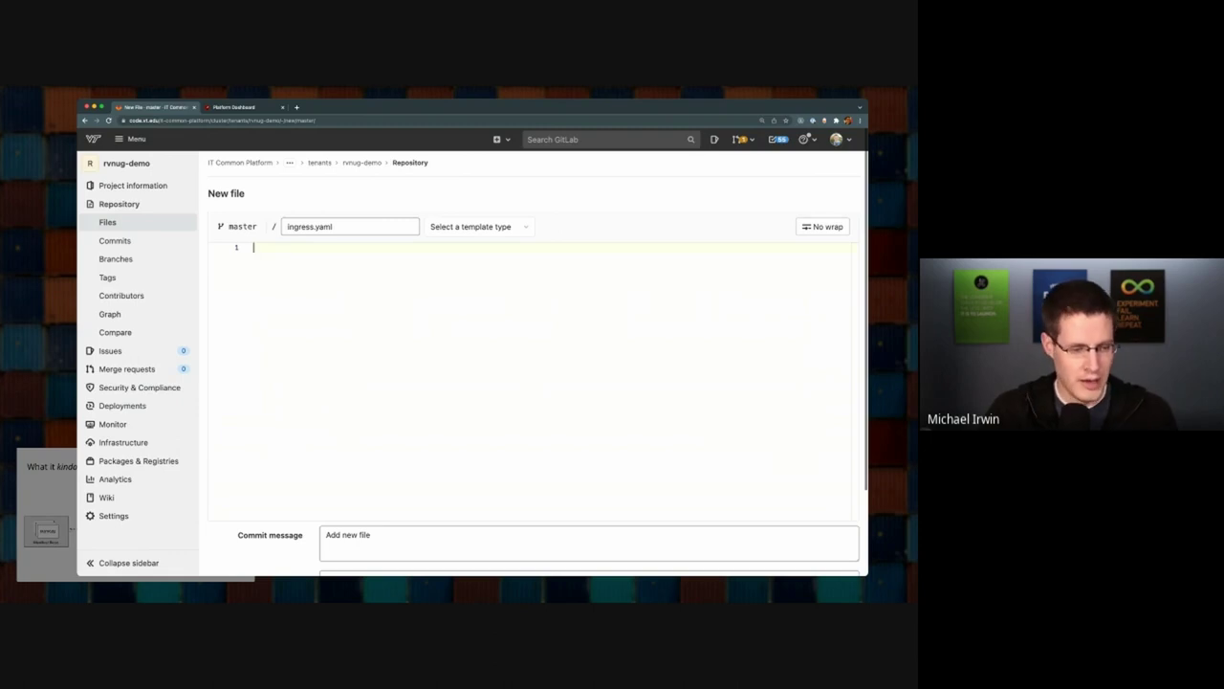
pyautogui.write('apiVersion: networking.k8s.io/v1 kind: Ingress metadata:   name: hello-world spec:   rules:     - host: rvnug-demo.tenants.platform.it.vt.edu       http:         paths:         - path: /           pathType: Prefix           backend:             service:               name: hello-world               port:                 number: 3000   tls:   - hosts:       - rvnug-demo.tenants.platform.it.vt.edu     secretName: hello-world-tls-cert')
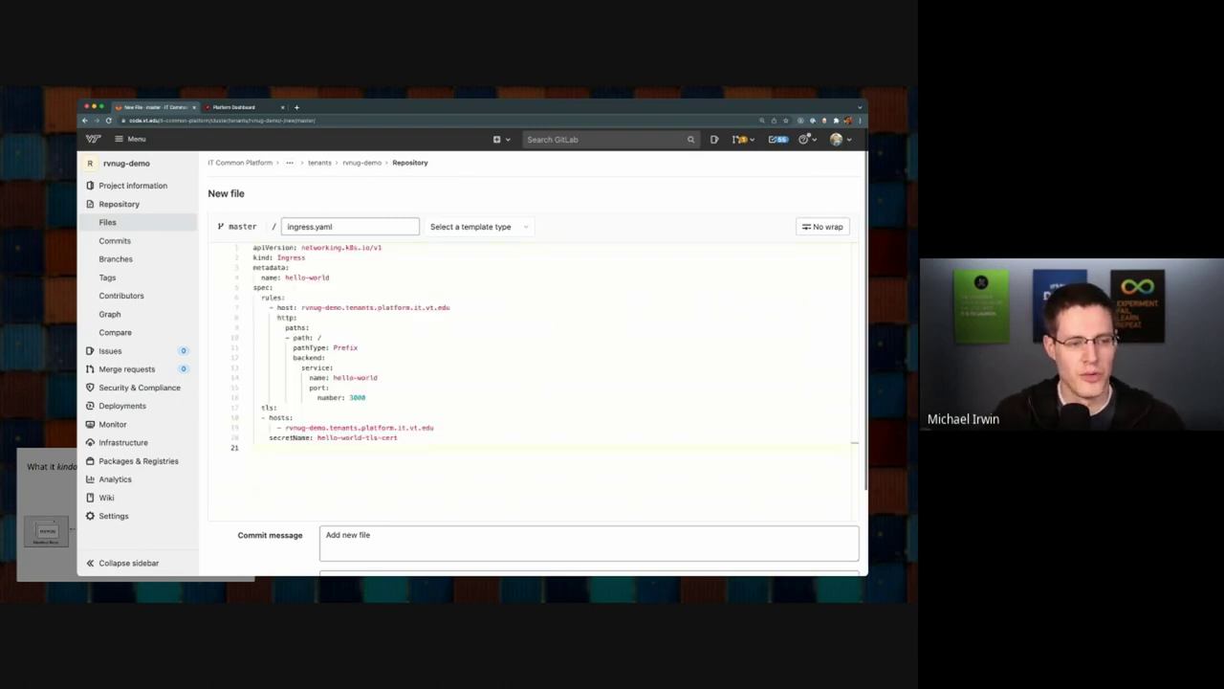
# Step: Review the Ingress manifest's rule, covering its host name, path, path type and backend service port
pyautogui.moveTo(278, 307); pyautogui.dragTo(450, 307)
pyautogui.doubleClick(348, 307)
pyautogui.doubleClick(321, 307)
pyautogui.click(450, 307)
pyautogui.click(294, 338)
pyautogui.moveTo(293, 338); pyautogui.dragTo(365, 397)
pyautogui.click(336, 347)
pyautogui.click(366, 397)
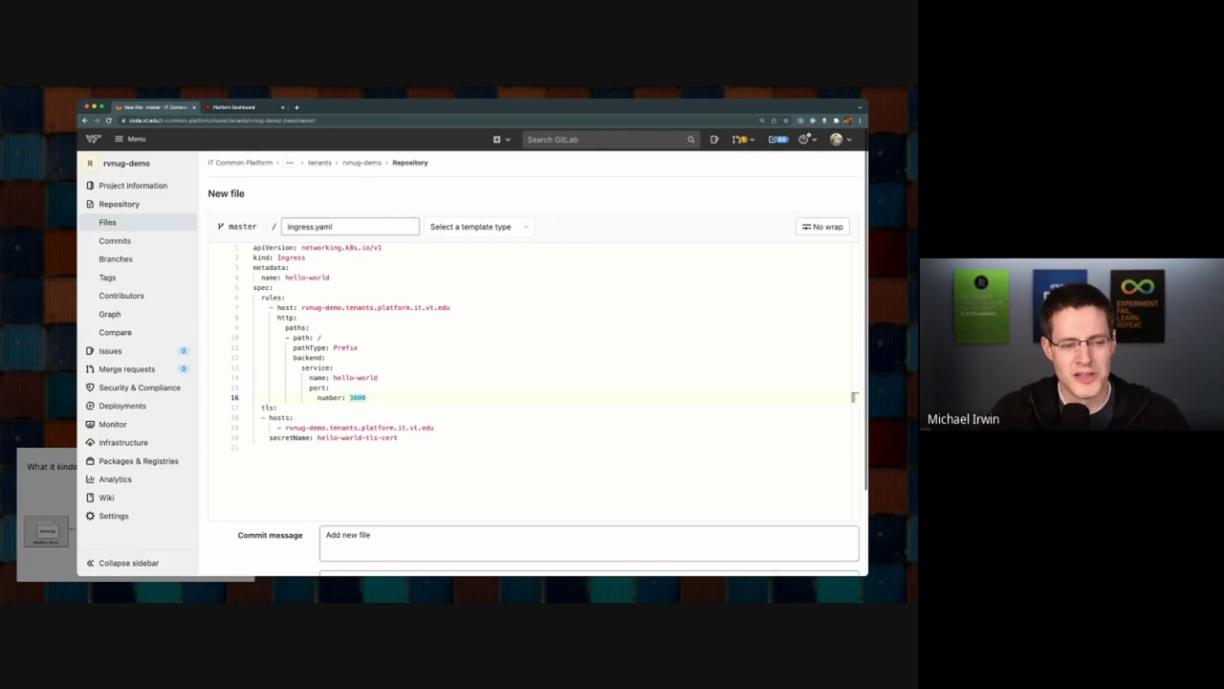
# Step: Review the manifest's TLS section, covering its hosts entry and the certificate's secret name
pyautogui.moveTo(268, 417); pyautogui.dragTo(435, 428)
pyautogui.click(339, 437)
pyautogui.click(435, 428)
pyautogui.click(313, 438)
pyautogui.click(254, 447)
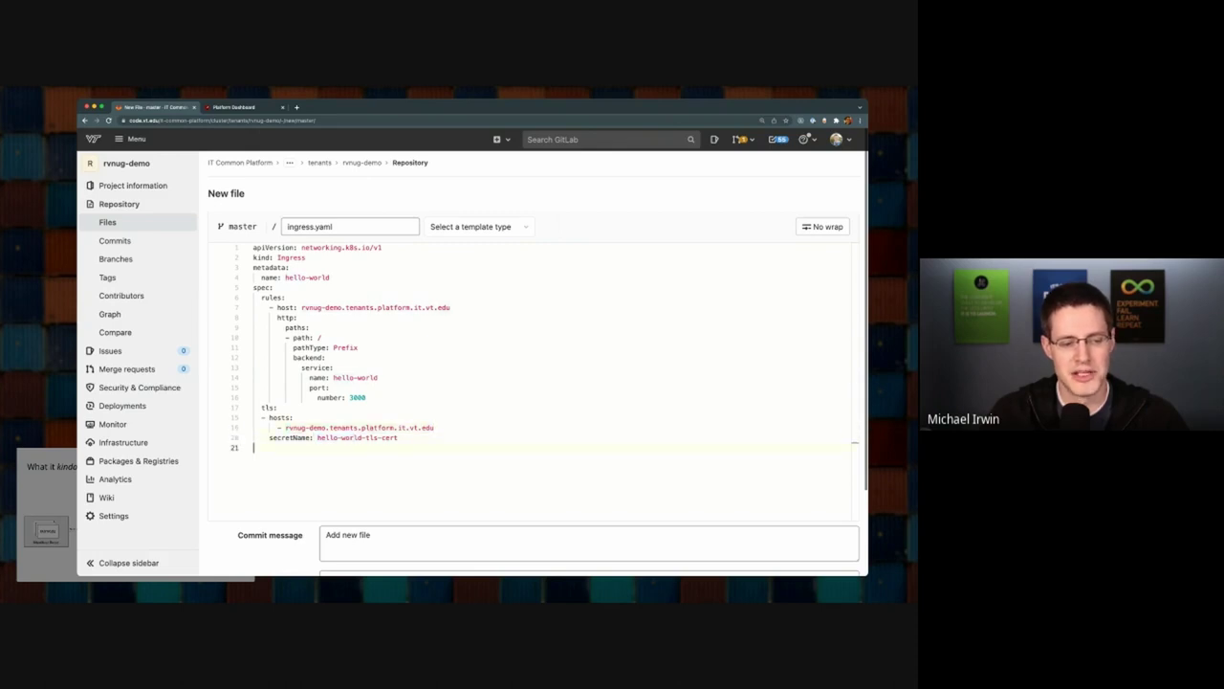
pyautogui.click(384, 437)
pyautogui.click(254, 447)
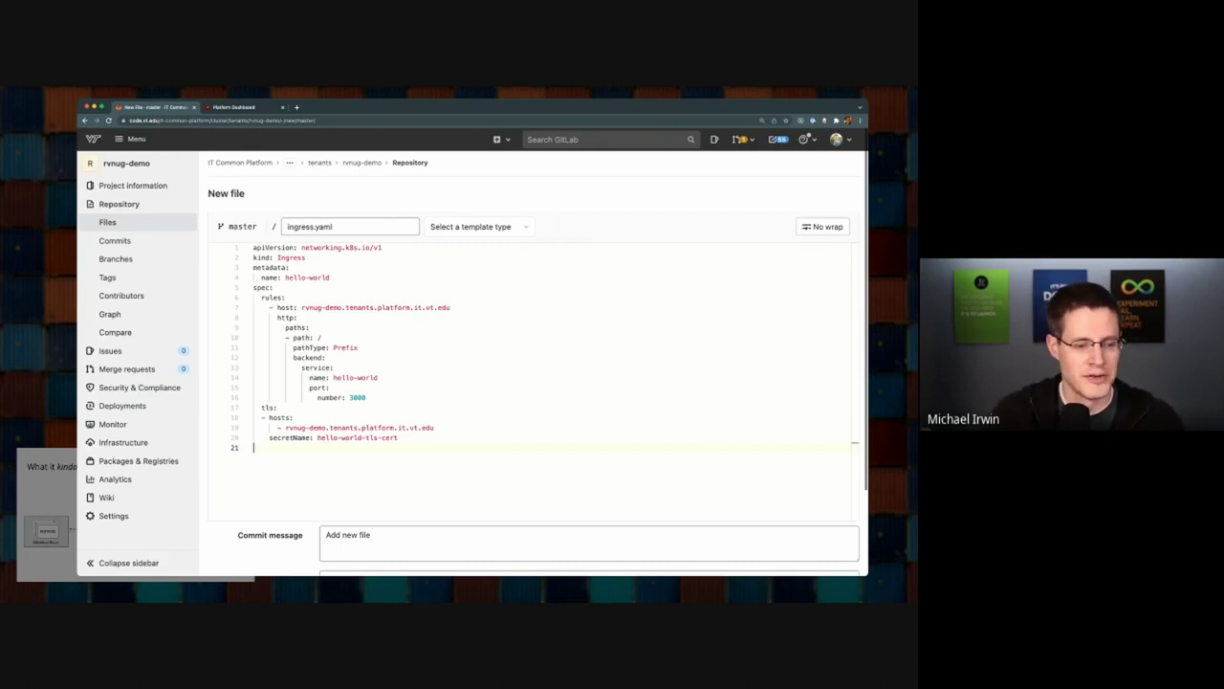
# Step: Commit ingress.yaml to master with the message "Add ingress" and switch to the Platform Dashboard to check the deployment
pyautogui.scroll(-1, 533, 382)
pyautogui.moveTo(343, 525); pyautogui.dragTo(371, 525)
pyautogui.write('ingress')
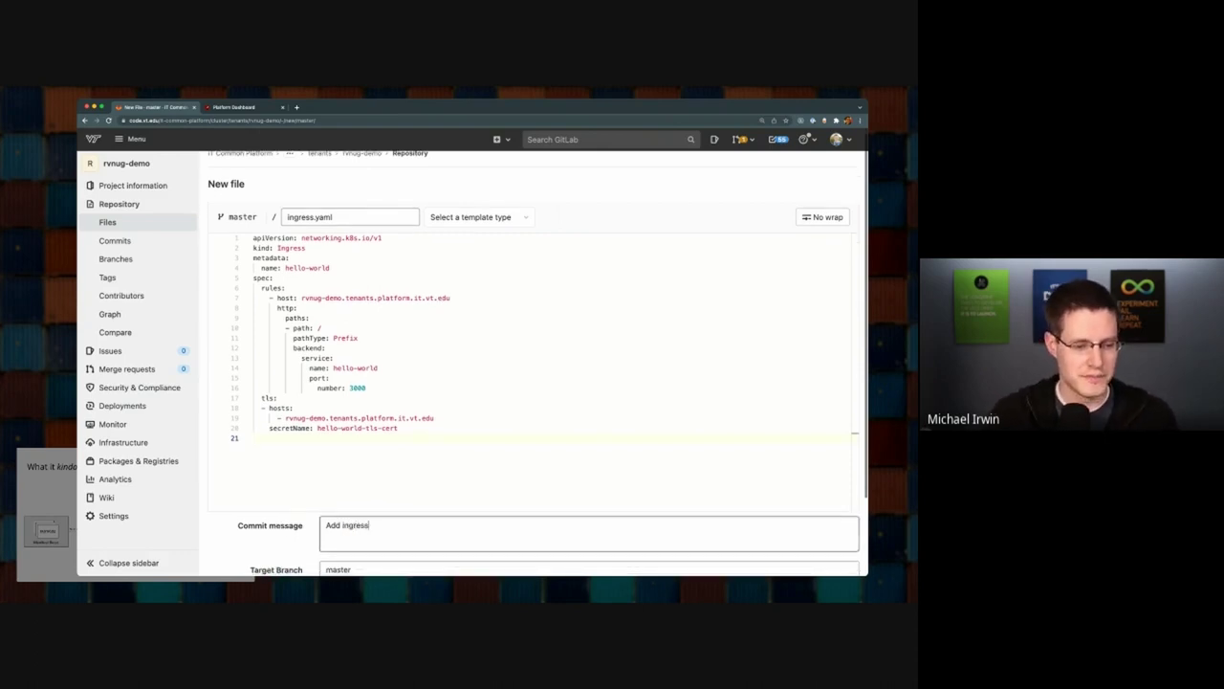
pyautogui.scroll(-3, 533, 382)
pyautogui.click(254, 510)
pyautogui.click(244, 107)
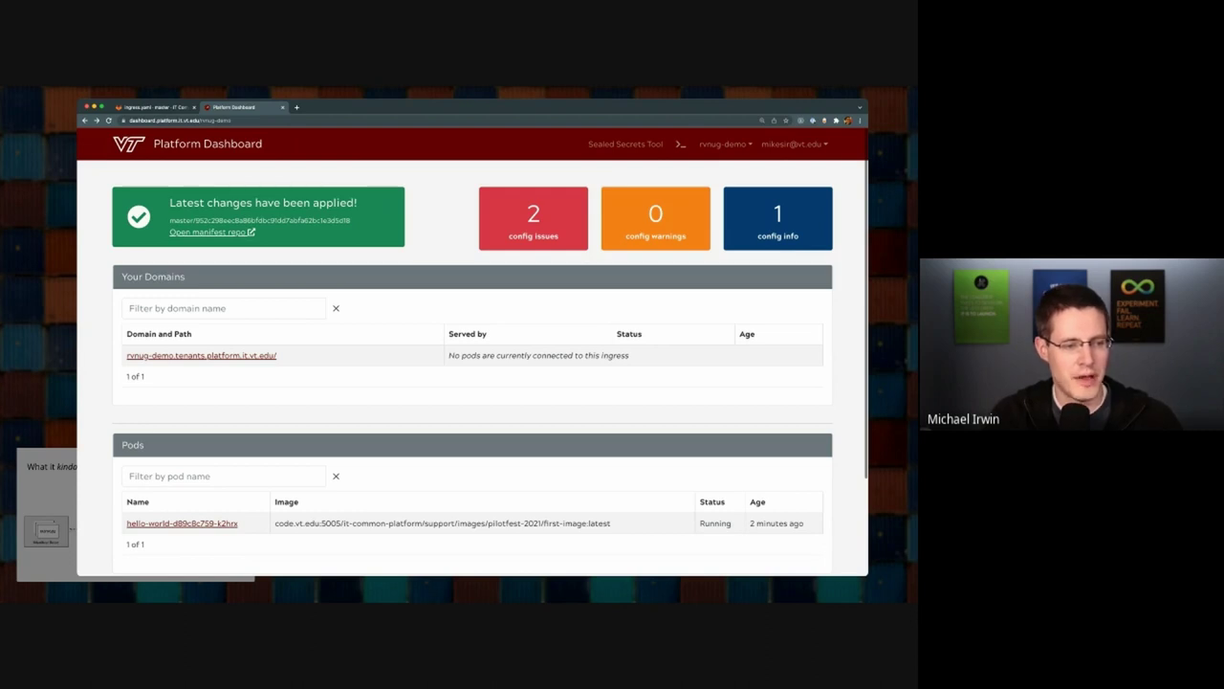
# Step: Check the rvnug-demo domain entry on the dashboard and which pods serve it
pyautogui.moveTo(278, 355); pyautogui.dragTo(126, 334)
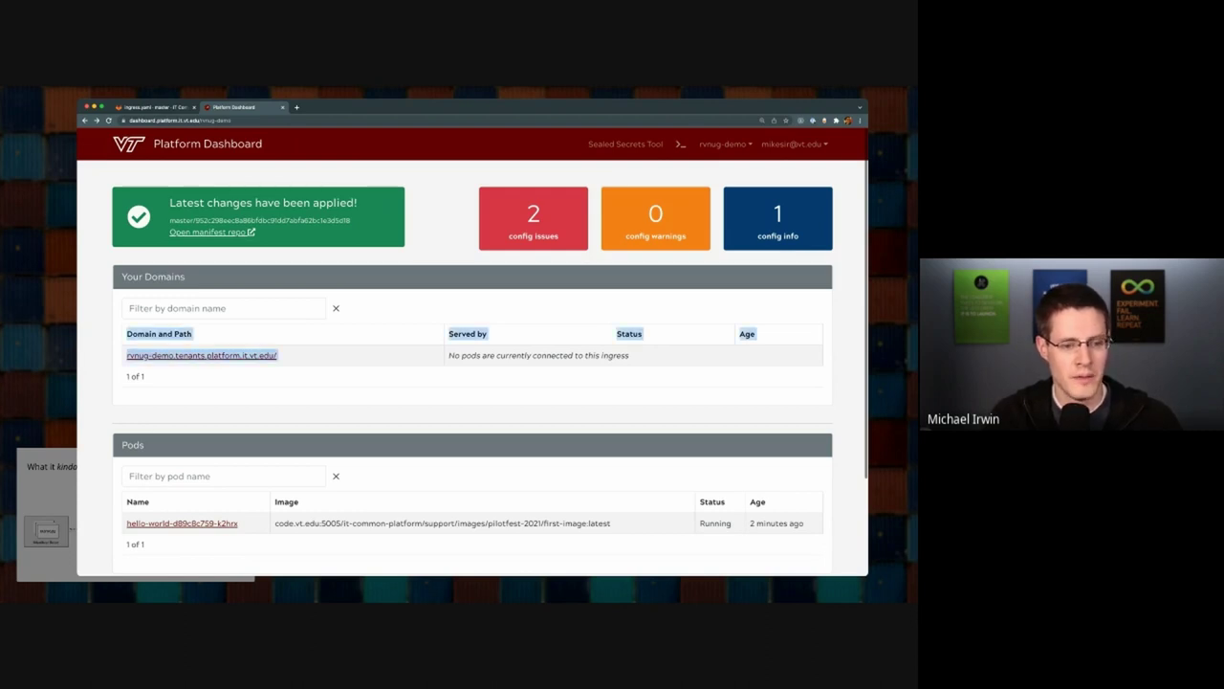
pyautogui.click(472, 355)
pyautogui.moveTo(471, 354); pyautogui.dragTo(551, 355)
pyautogui.click(551, 355)
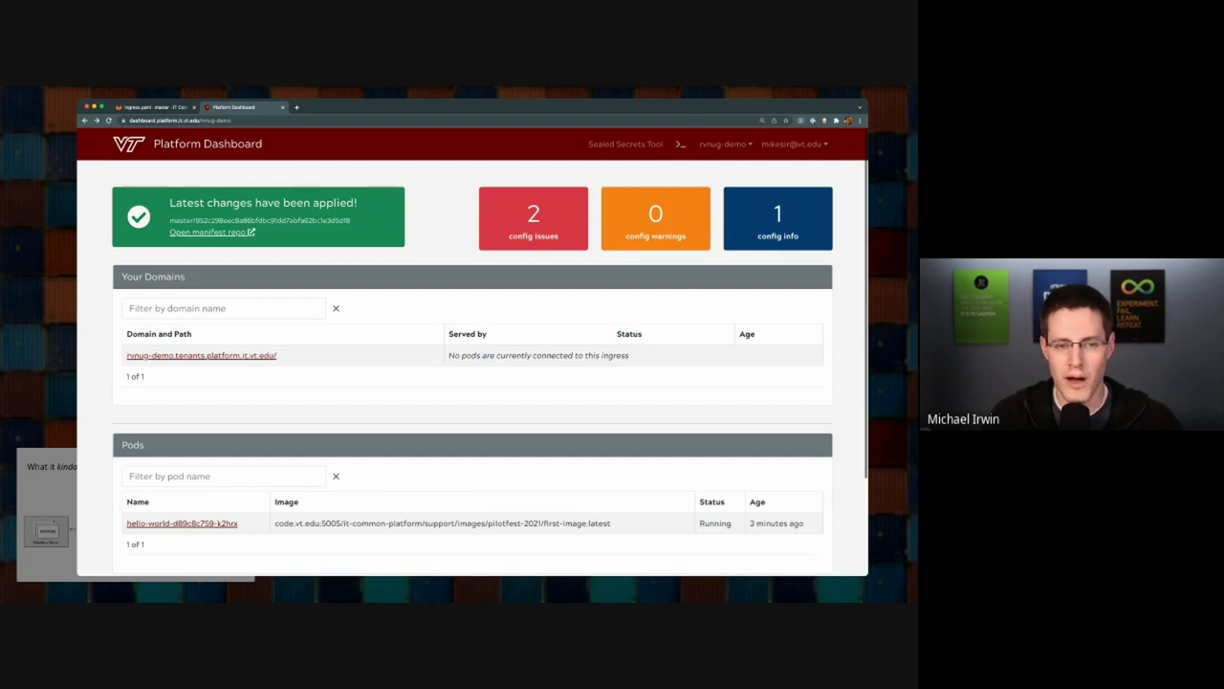
# Step: Open the project's config issues and read the errors about the hello-world Ingress's Service and Certificate
pyautogui.moveTo(559, 236); pyautogui.dragTo(527, 206)
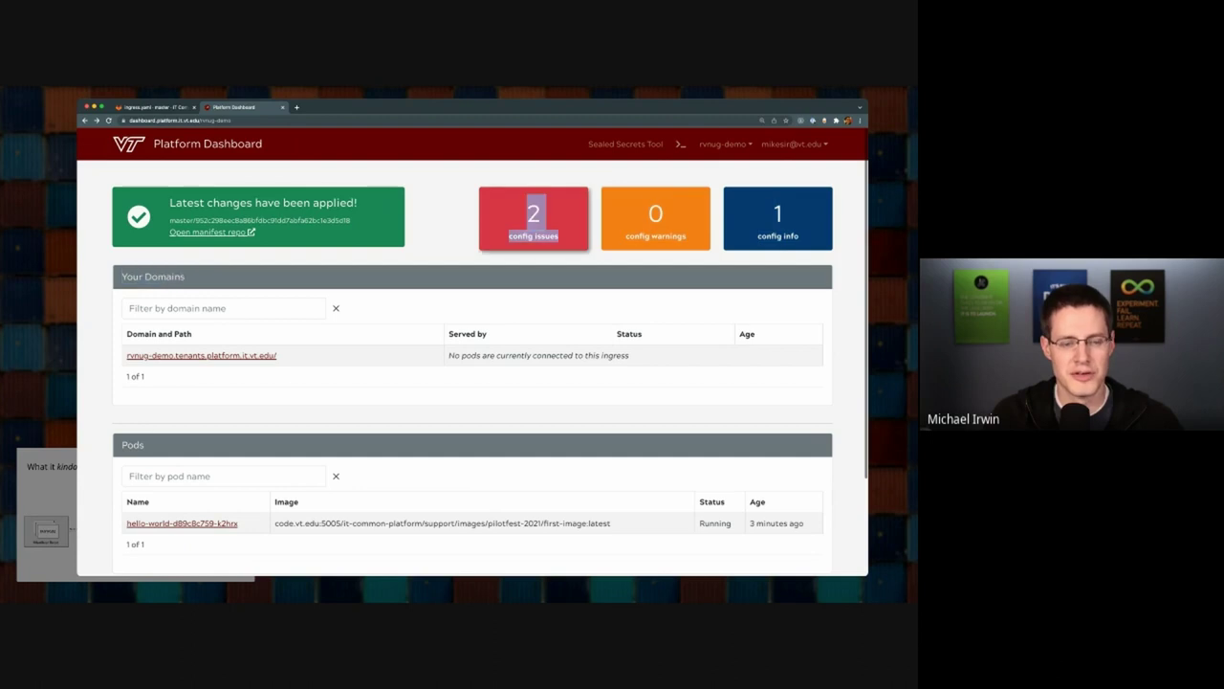
pyautogui.click(459, 218)
pyautogui.click(533, 218)
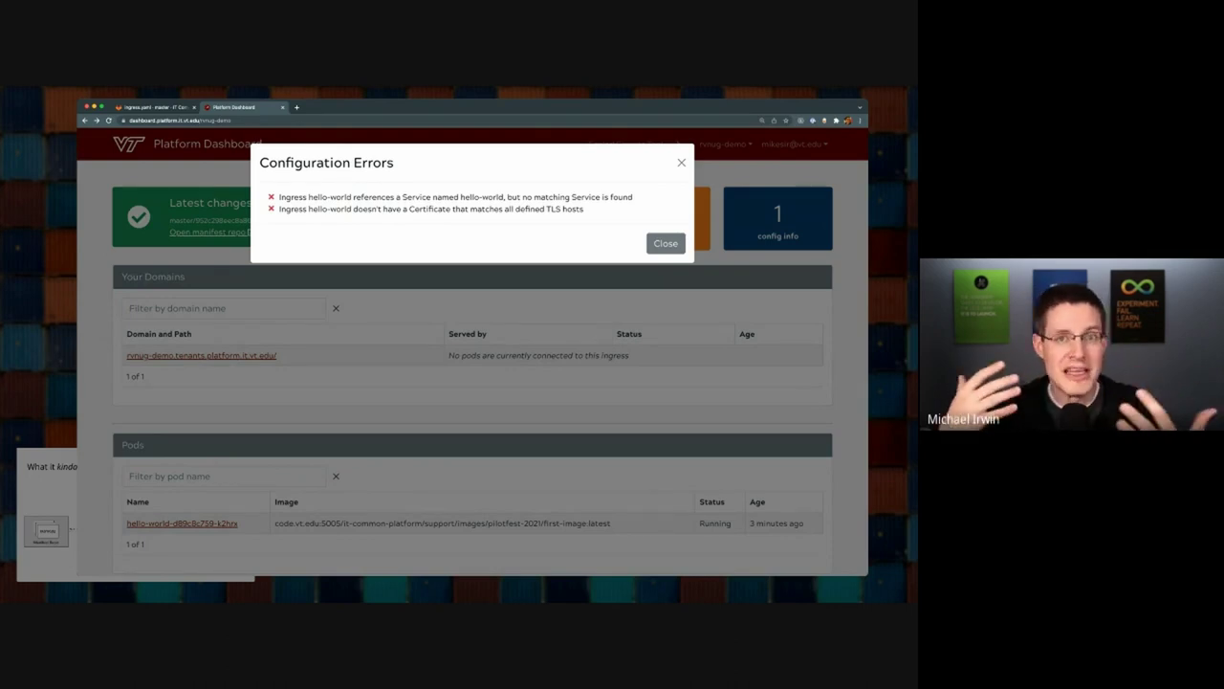
pyautogui.moveTo(298, 196); pyautogui.dragTo(513, 197)
pyautogui.click(383, 196)
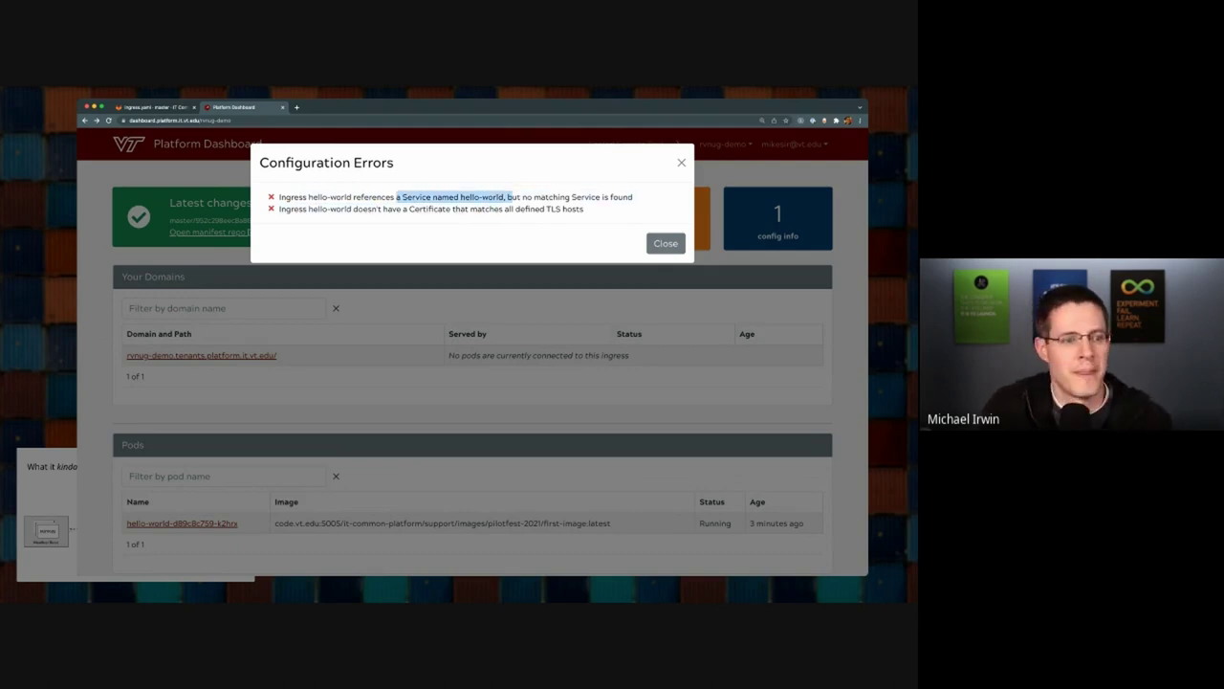
pyautogui.moveTo(298, 209); pyautogui.dragTo(373, 208)
pyautogui.click(373, 209)
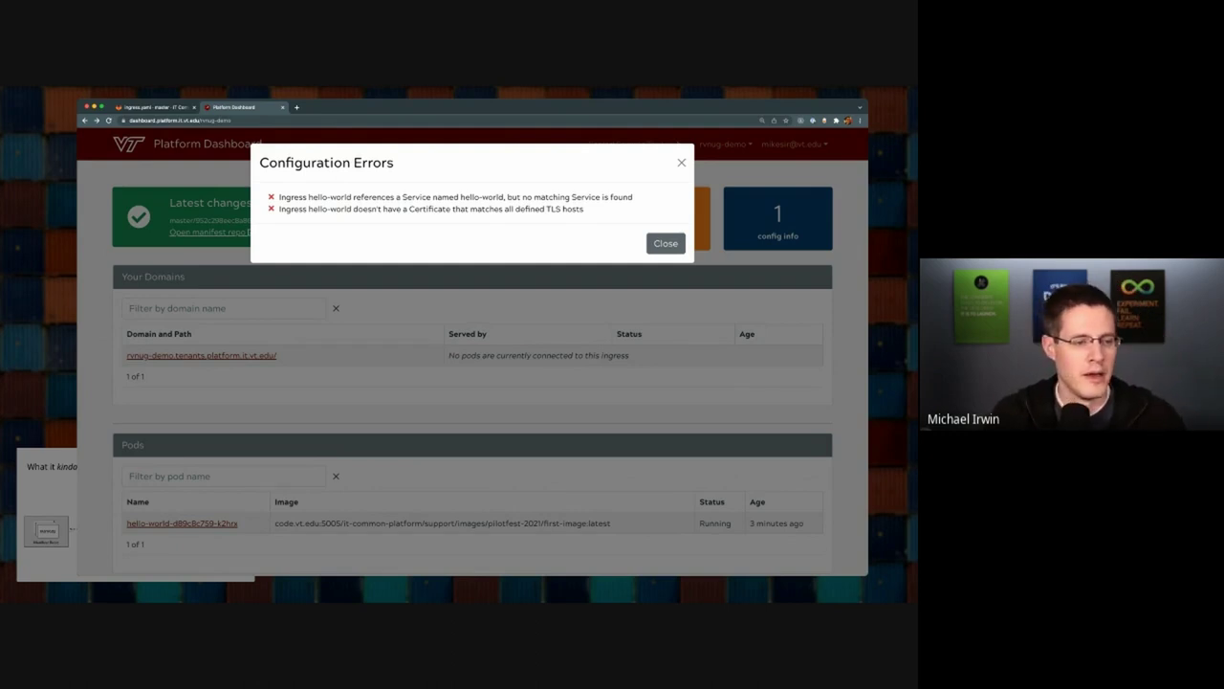
# Step: Close the configuration errors and inspect the Certificates and Services sections of the hello-world ingress details
pyautogui.click(666, 243)
pyautogui.click(201, 355)
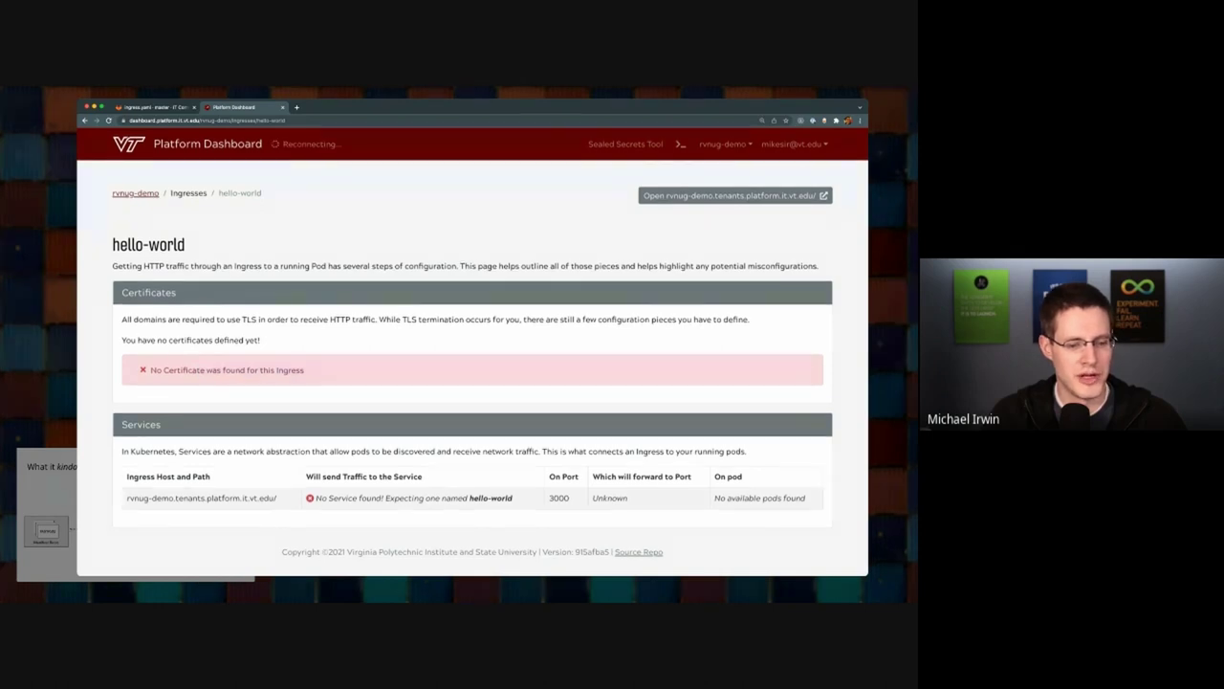
pyautogui.hscroll(-3, 472, 352)
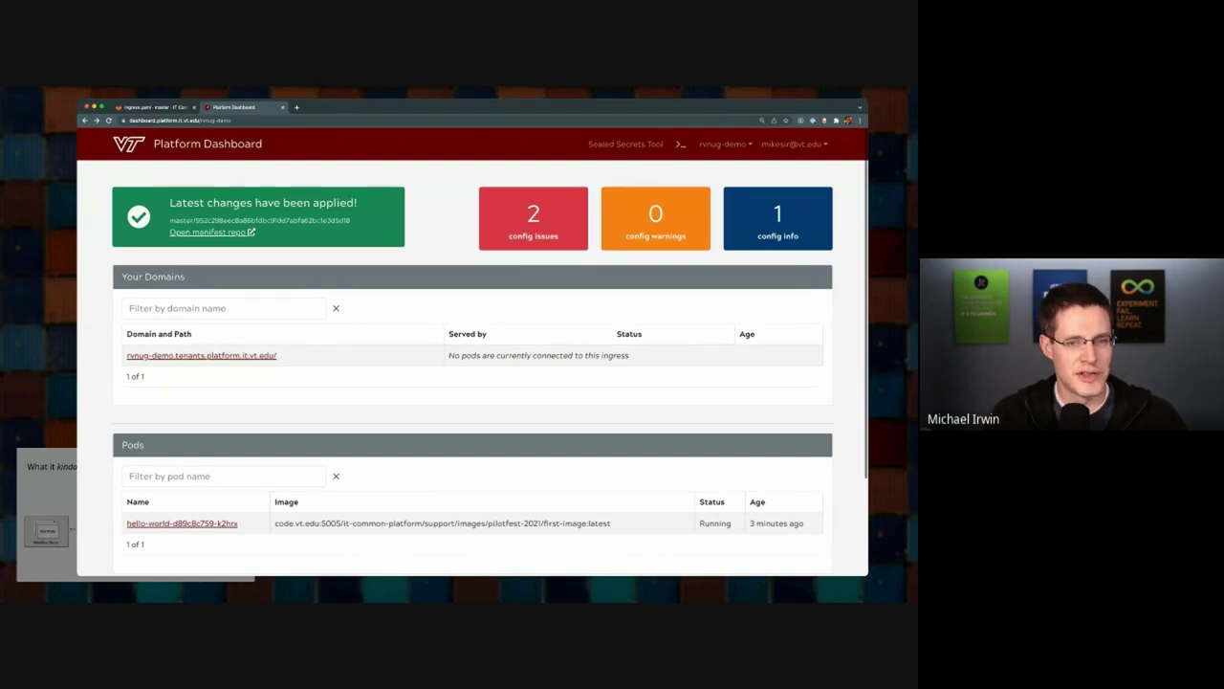
# Step: Create certificate.yaml in the rvnug-demo repository with a hello-world Certificate for rvnug-demo.tenants.platform.it.vt.edu, secret name hello-world-tls-cert and ClusterIssuer letsencrypt
pyautogui.hotkey('ctrl', 'shift', 'Tab')
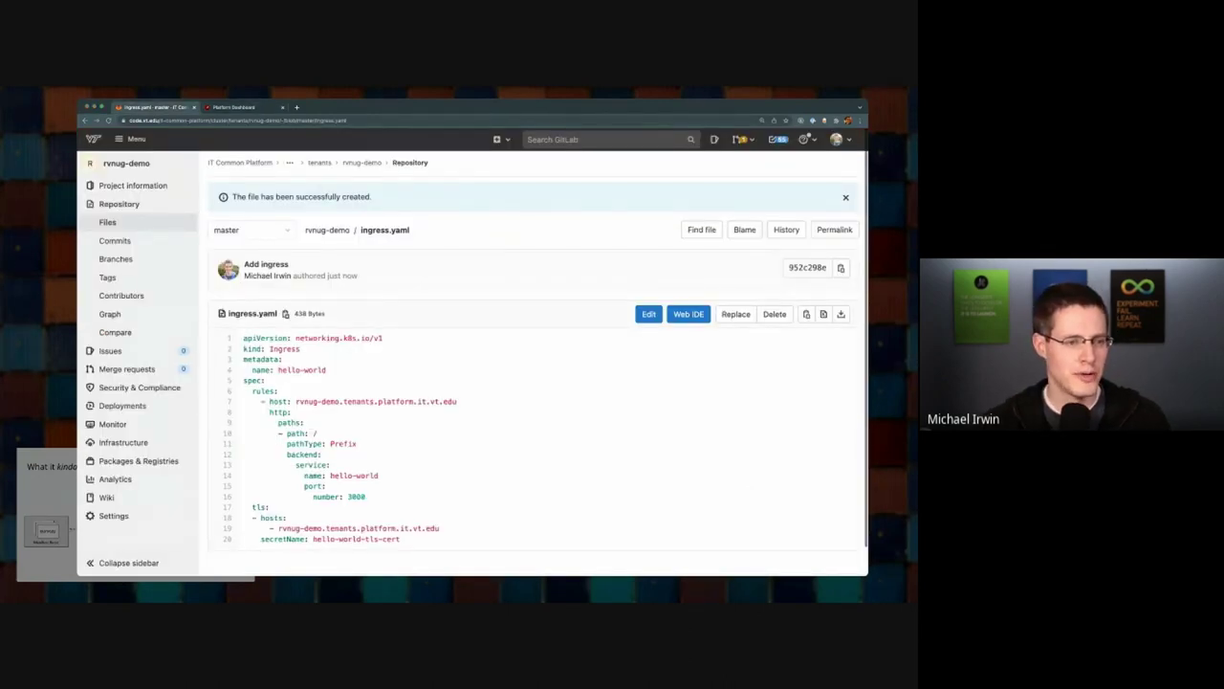
pyautogui.click(327, 230)
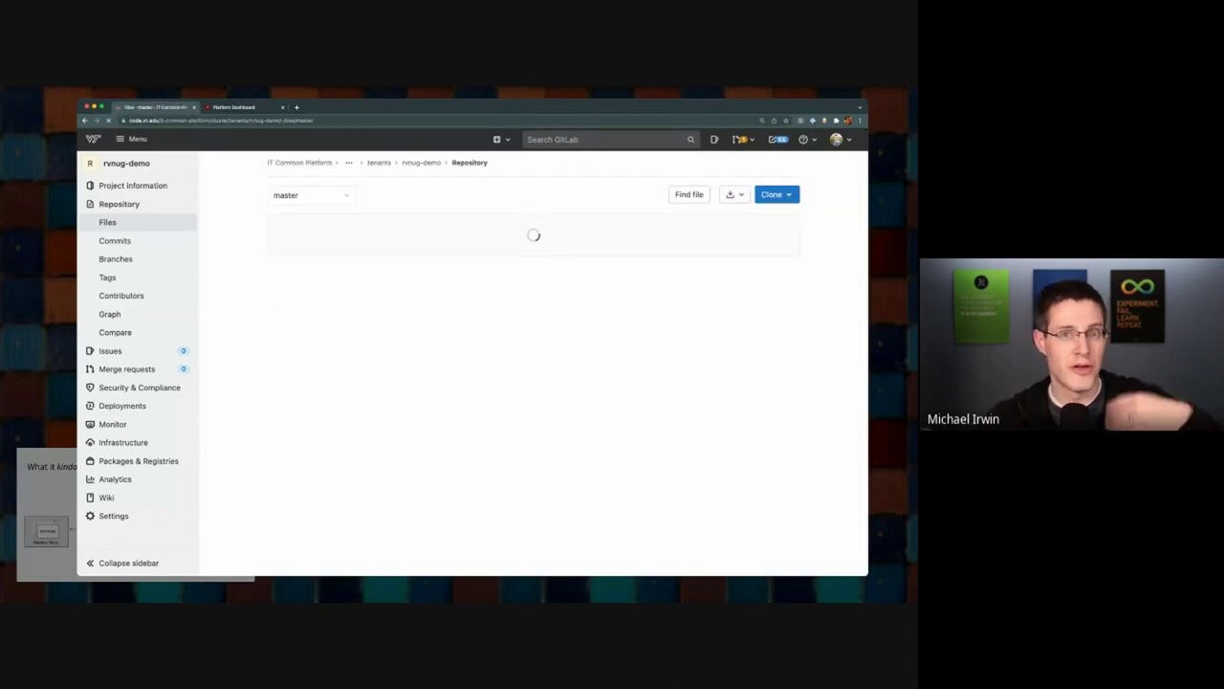
pyautogui.click(437, 194)
pyautogui.click(445, 238)
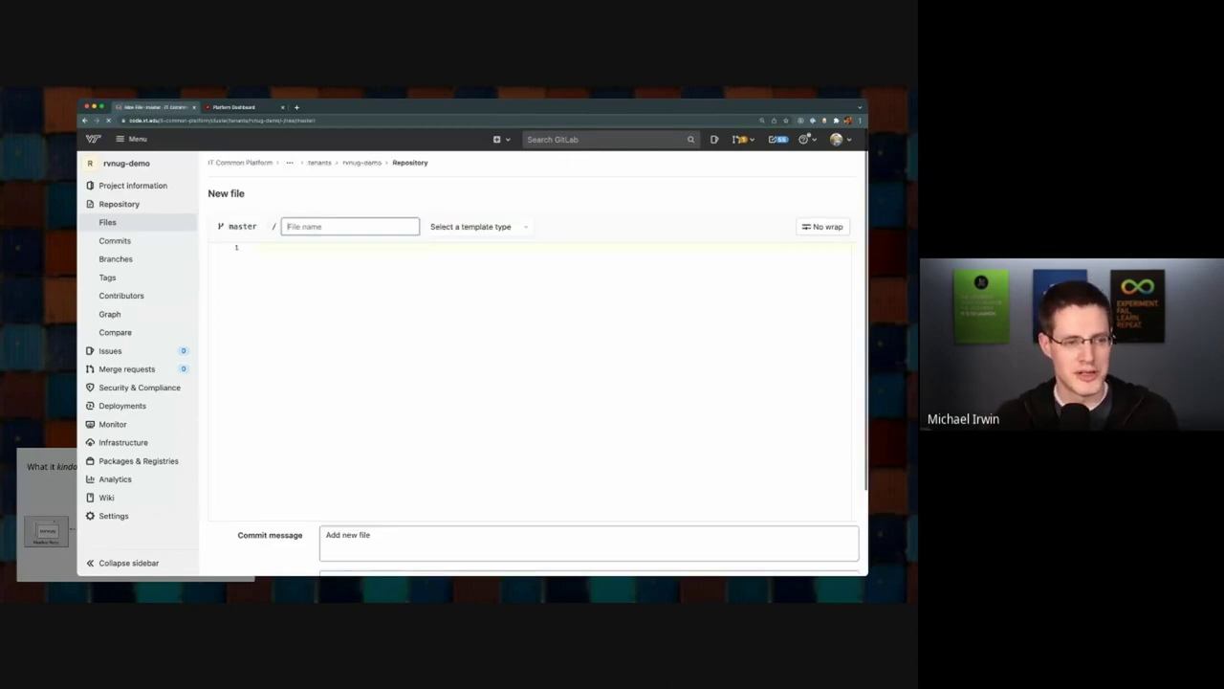
pyautogui.write('certificate.yaml')
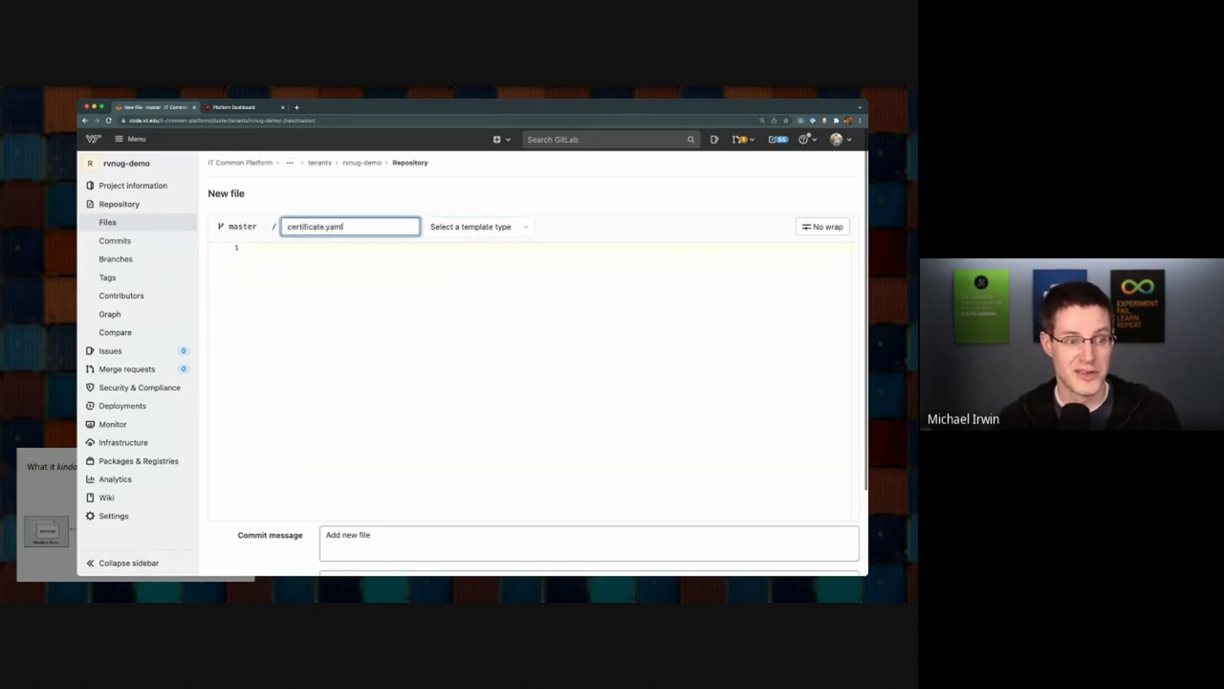
pyautogui.click(254, 247)
pyautogui.write('apiVersion: cert-manager.io/v1 kind: Certificate metadata:   name: hello-world spec:   commonName: rvnug-demo.tenants.platform.it.vt.edu   dnsNames:     - rvnug-demo.tenants.platform.it.vt.edu   secretName: hello-world-tls-cert   issuerRef:     kind: ClusterIssuer     name: letsencrypt')
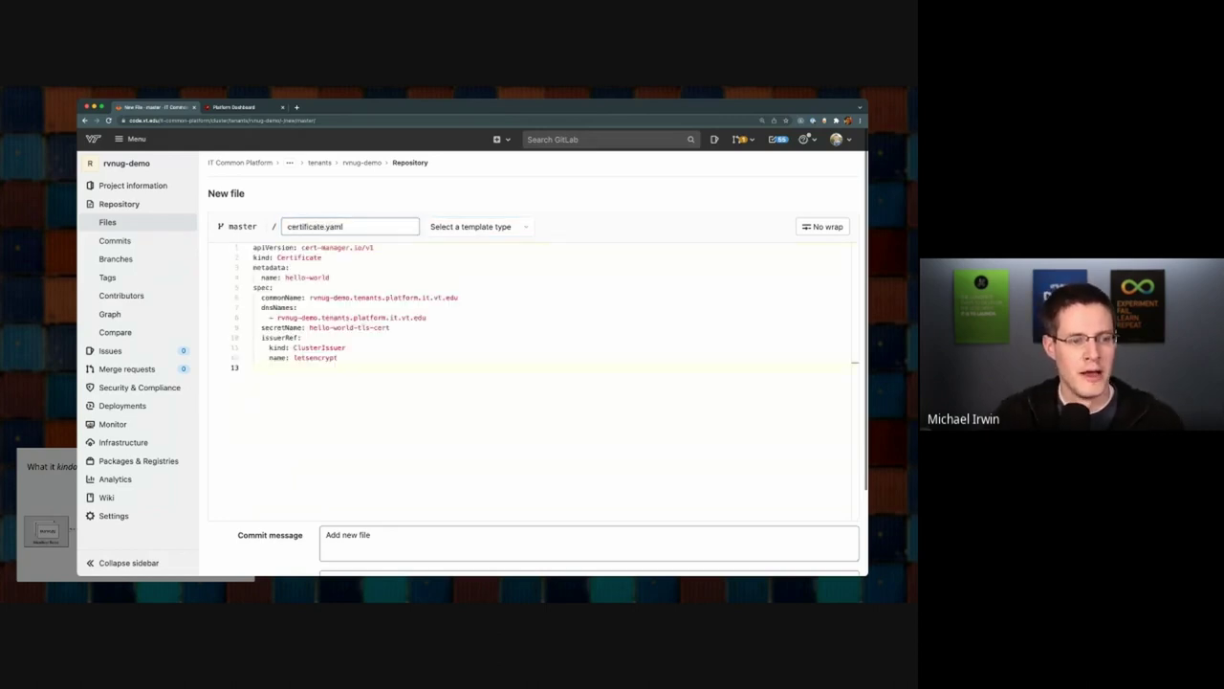
# Step: Review the Certificate manifest's metadata name, common name and DNS names
pyautogui.moveTo(285, 277); pyautogui.dragTo(436, 298)
pyautogui.click(329, 278)
pyautogui.moveTo(278, 317); pyautogui.dragTo(375, 317)
pyautogui.click(374, 317)
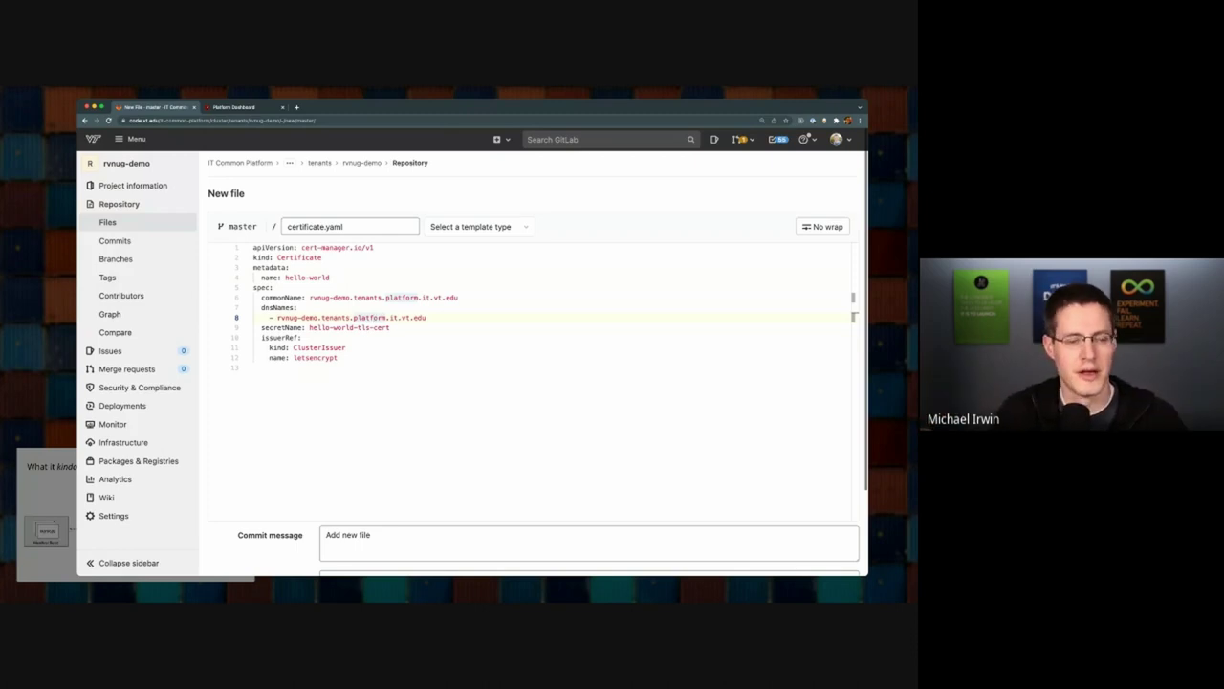
# Step: Review the Certificate manifest's secret name and its issuerRef block
pyautogui.click(316, 358)
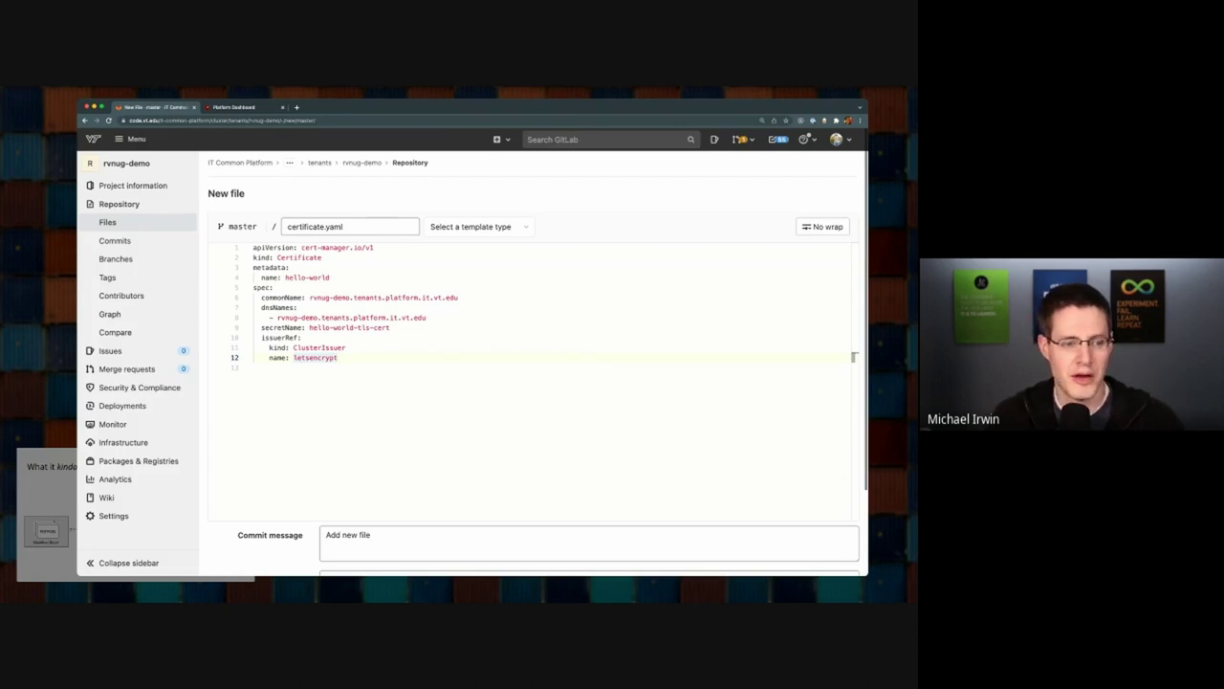
pyautogui.moveTo(310, 327); pyautogui.dragTo(389, 327)
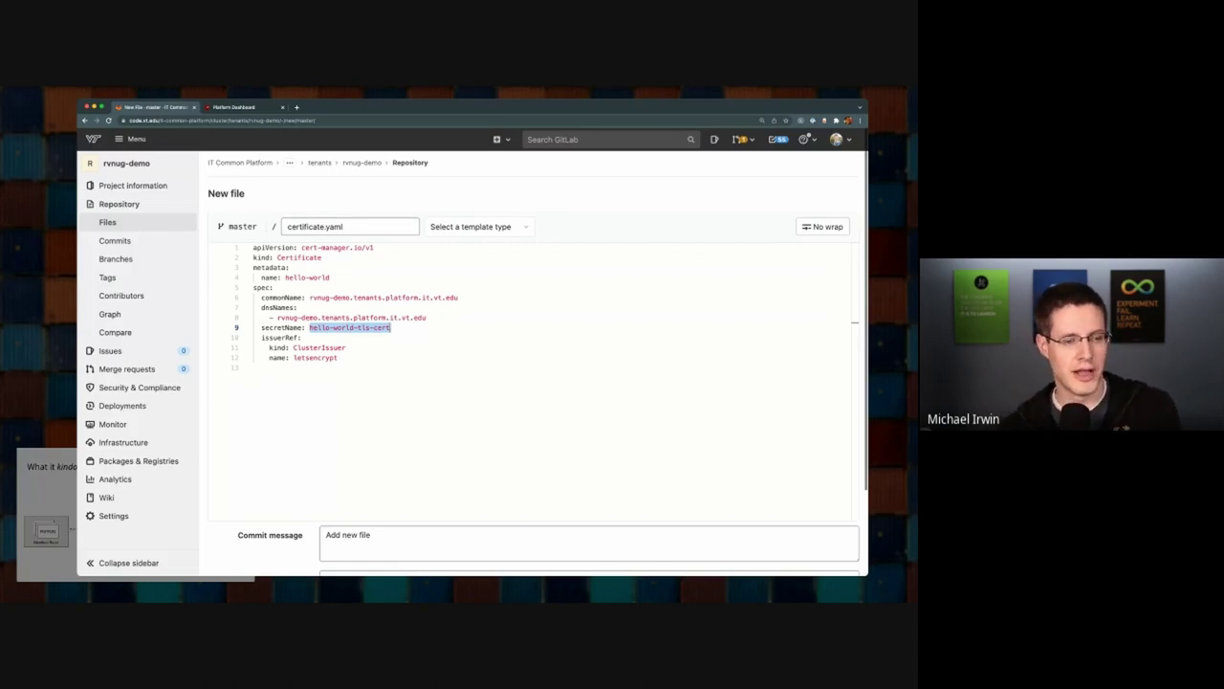
pyautogui.moveTo(337, 358); pyautogui.dragTo(252, 338)
pyautogui.click(254, 367)
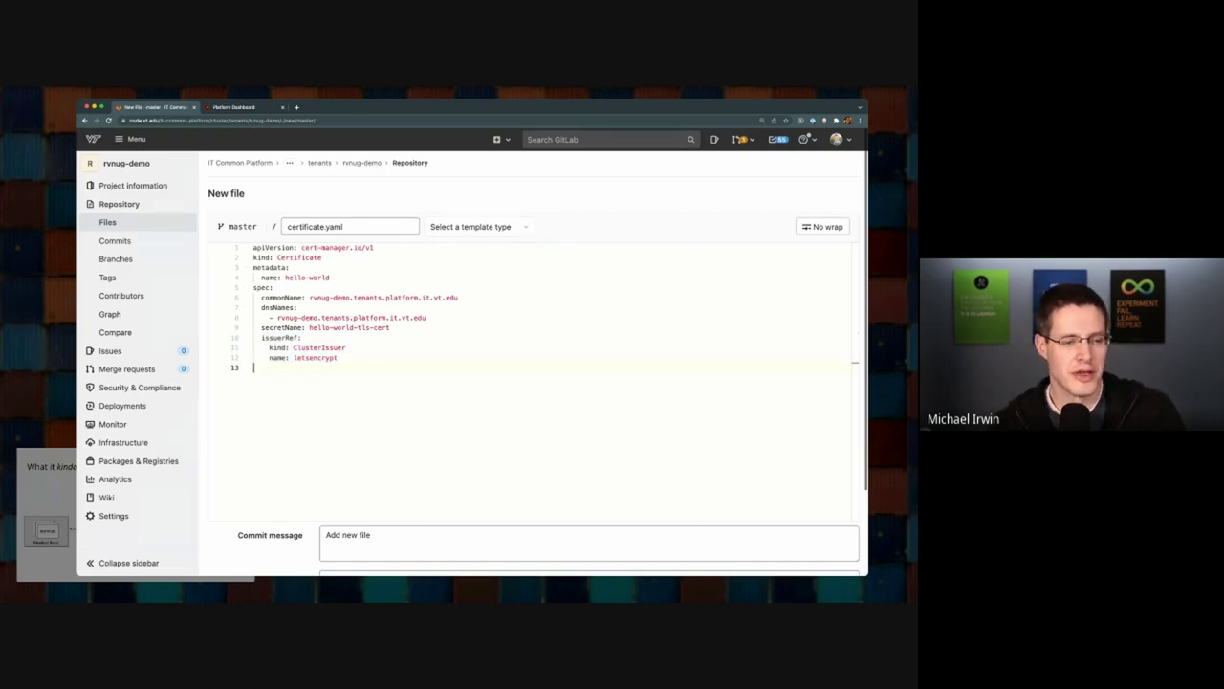
pyautogui.moveTo(338, 358); pyautogui.dragTo(253, 337)
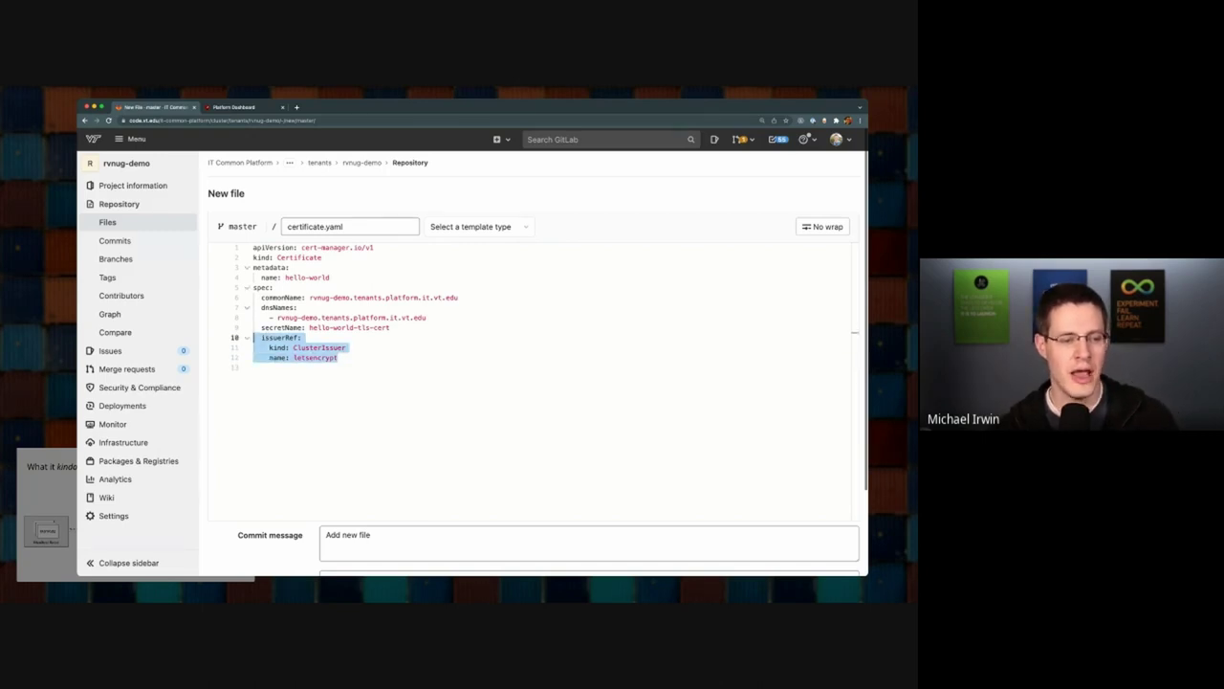
pyautogui.click(253, 367)
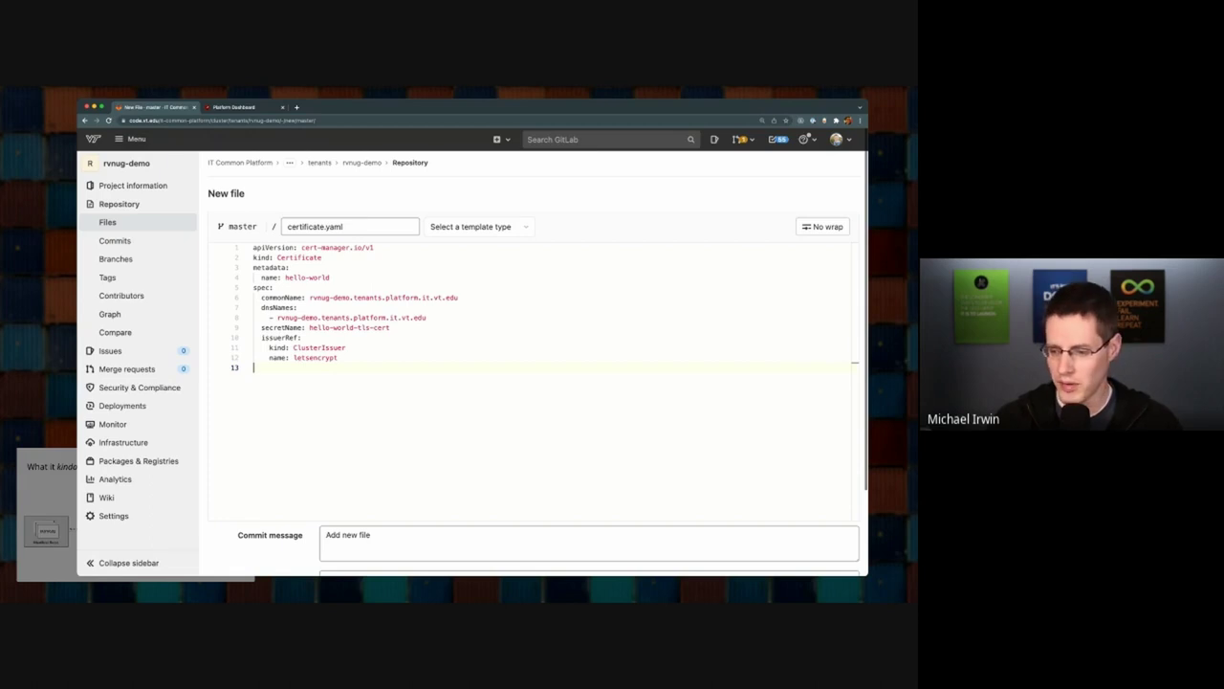
# Step: Commit certificate.yaml to master with the message "Add certificate"
pyautogui.press('super+plus')
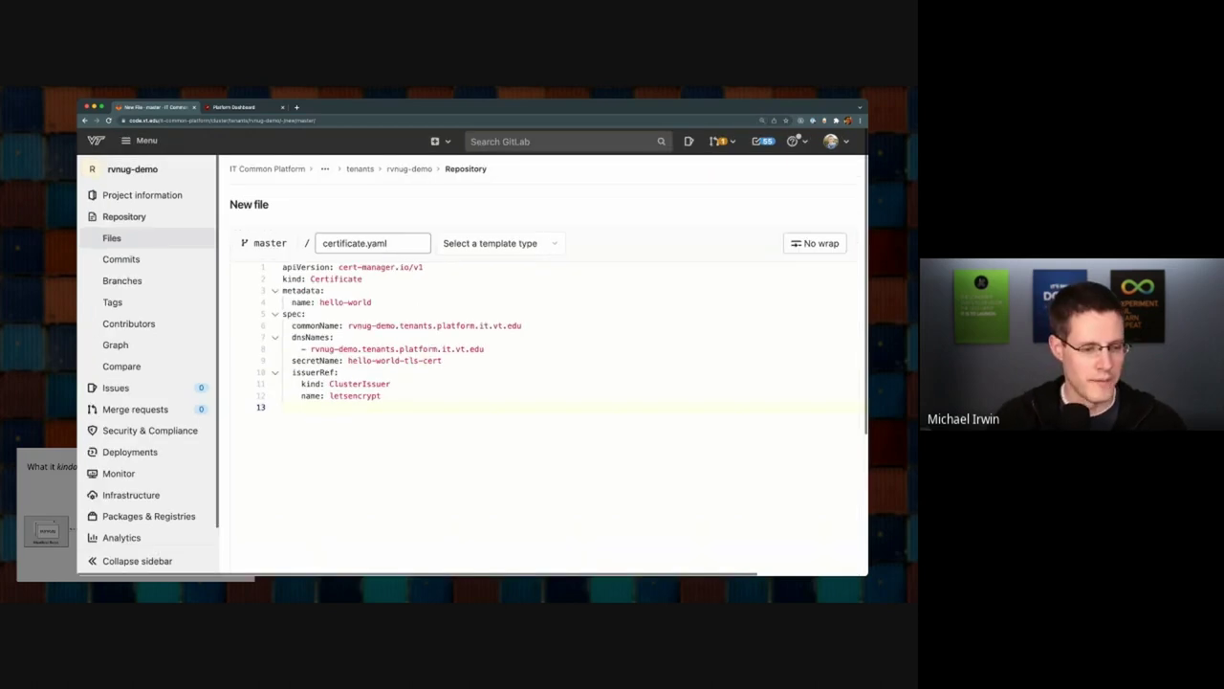
pyautogui.scroll(-3, 544, 363)
pyautogui.doubleClick(390, 405)
pyautogui.hotkey('ctrl', 'shift', 'Left')
pyautogui.write('certificate')
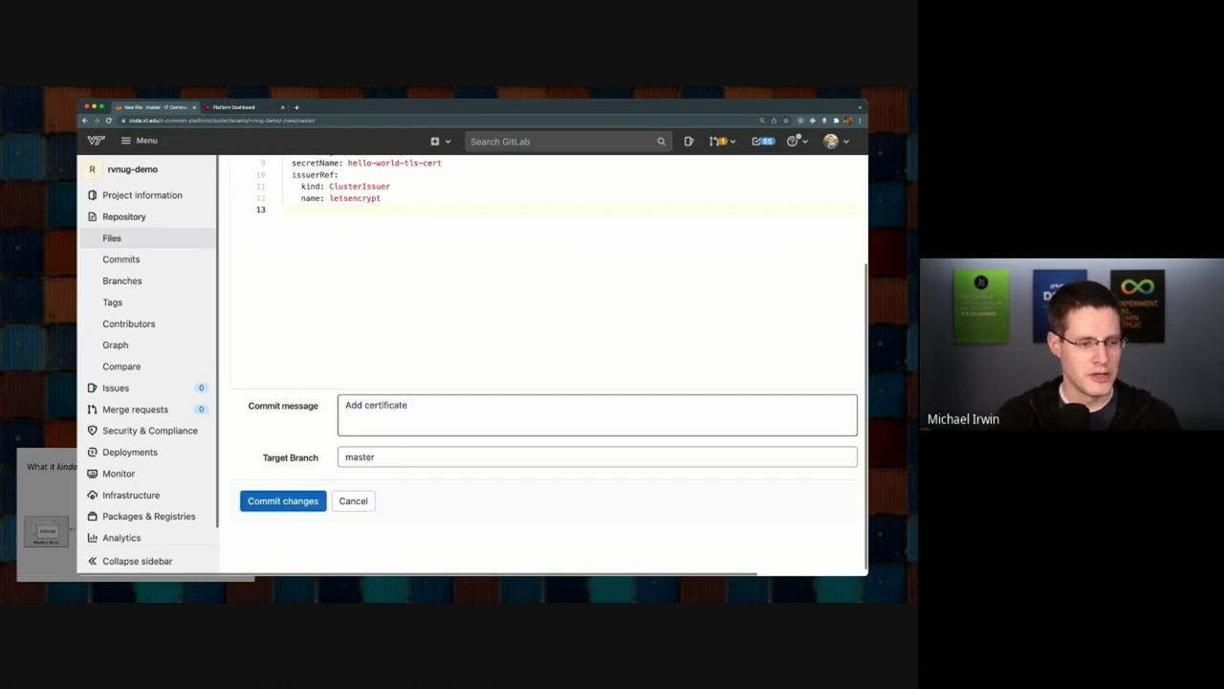
pyautogui.click(283, 500)
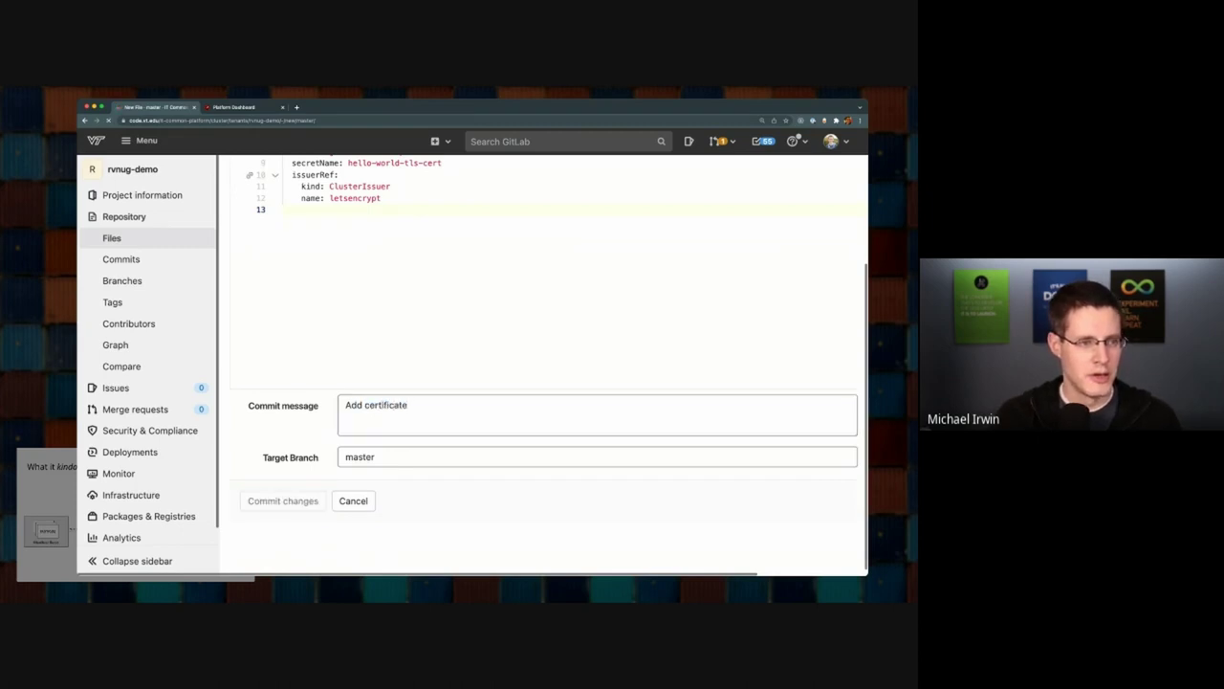
# Step: Switch to the Platform Dashboard and check the domains and the temporary ACME solver pod's image
pyautogui.hotkey('ctrl', 'Tab')
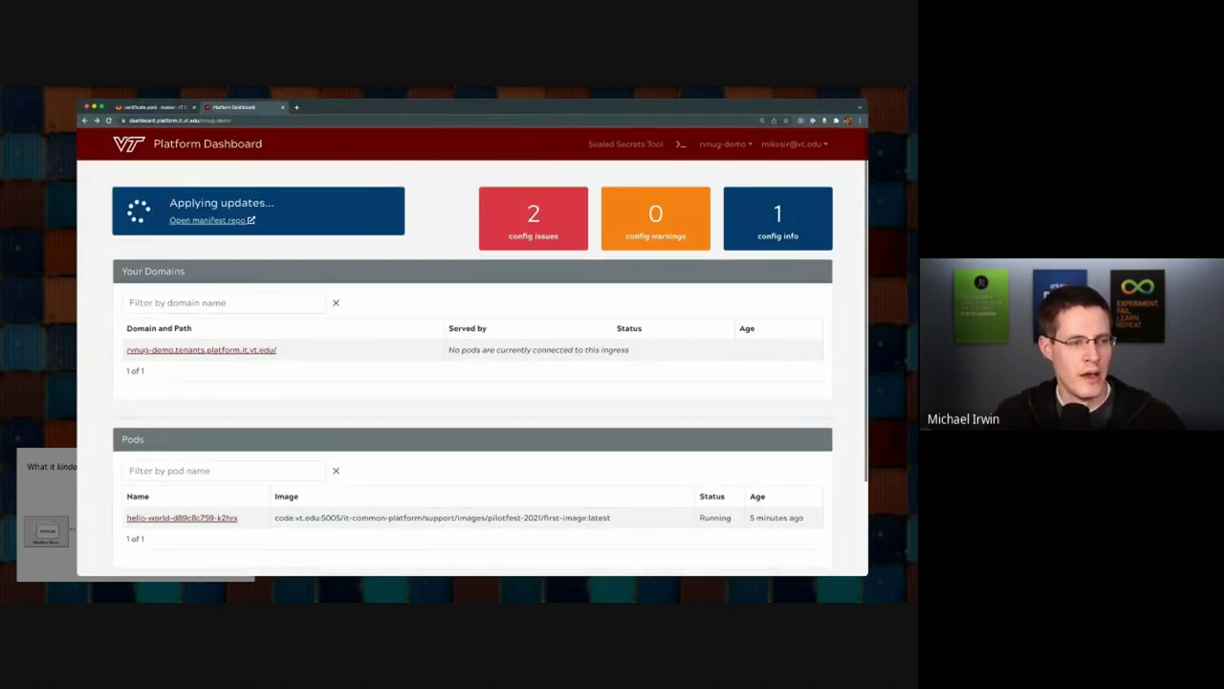
pyautogui.scroll(-2, 472, 354)
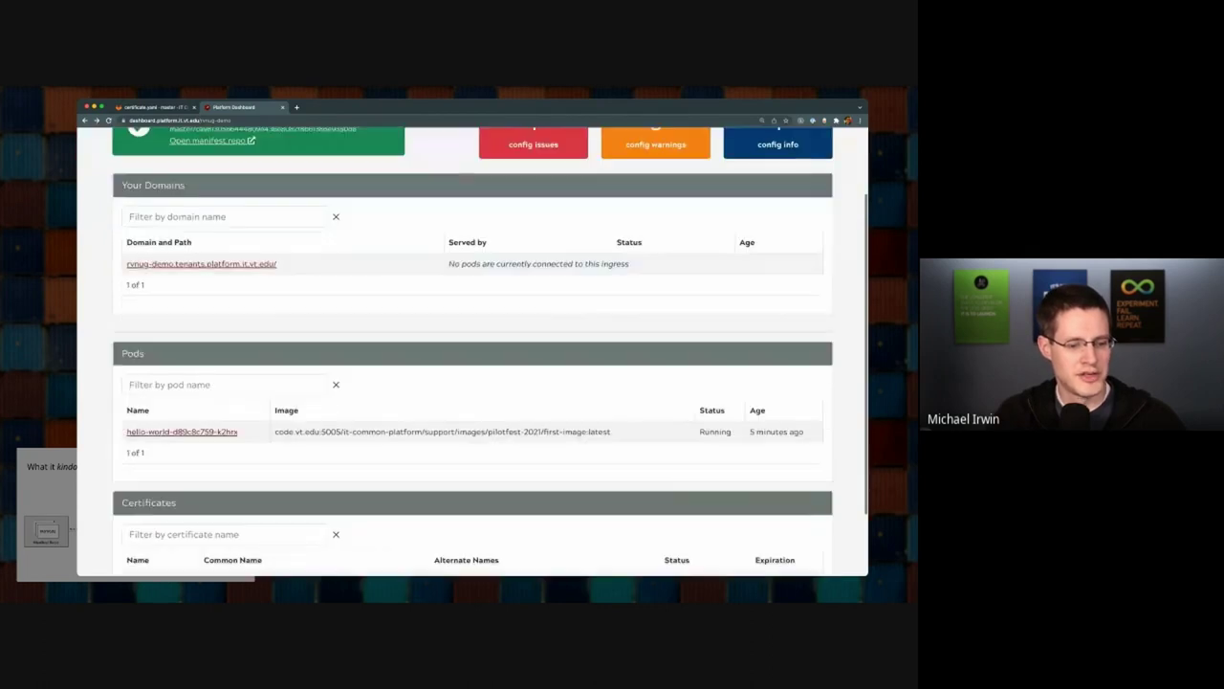
pyautogui.scroll(-1, 473, 354)
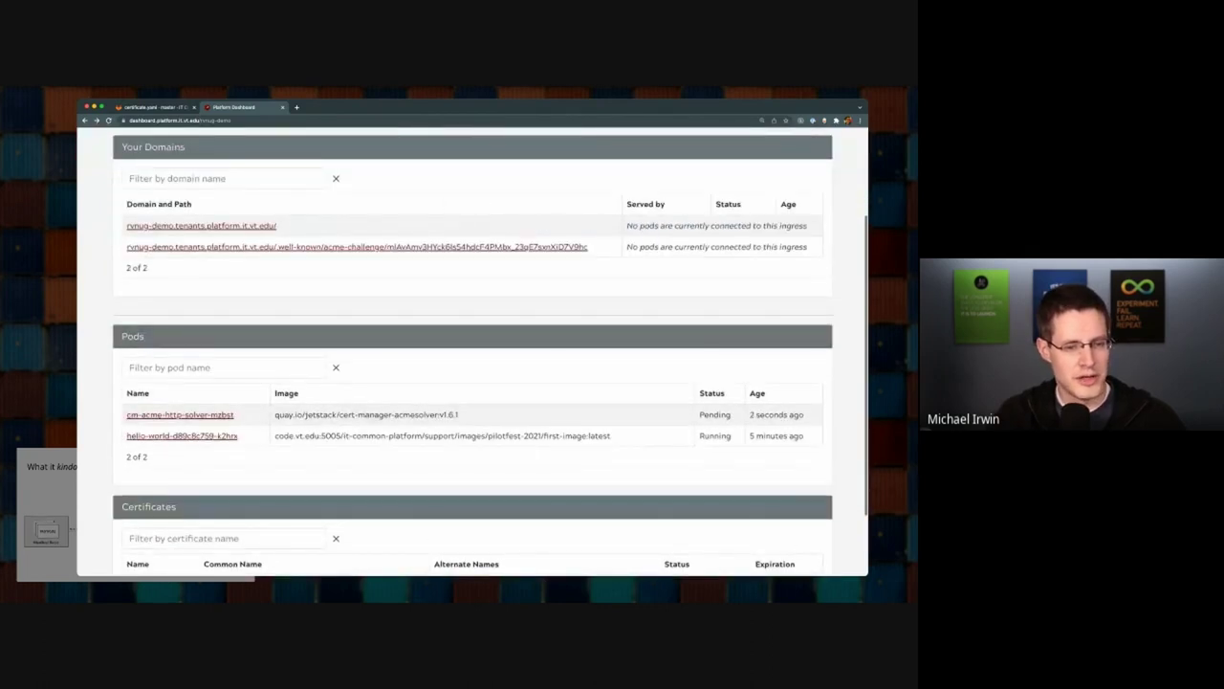
pyautogui.moveTo(275, 414); pyautogui.dragTo(439, 414)
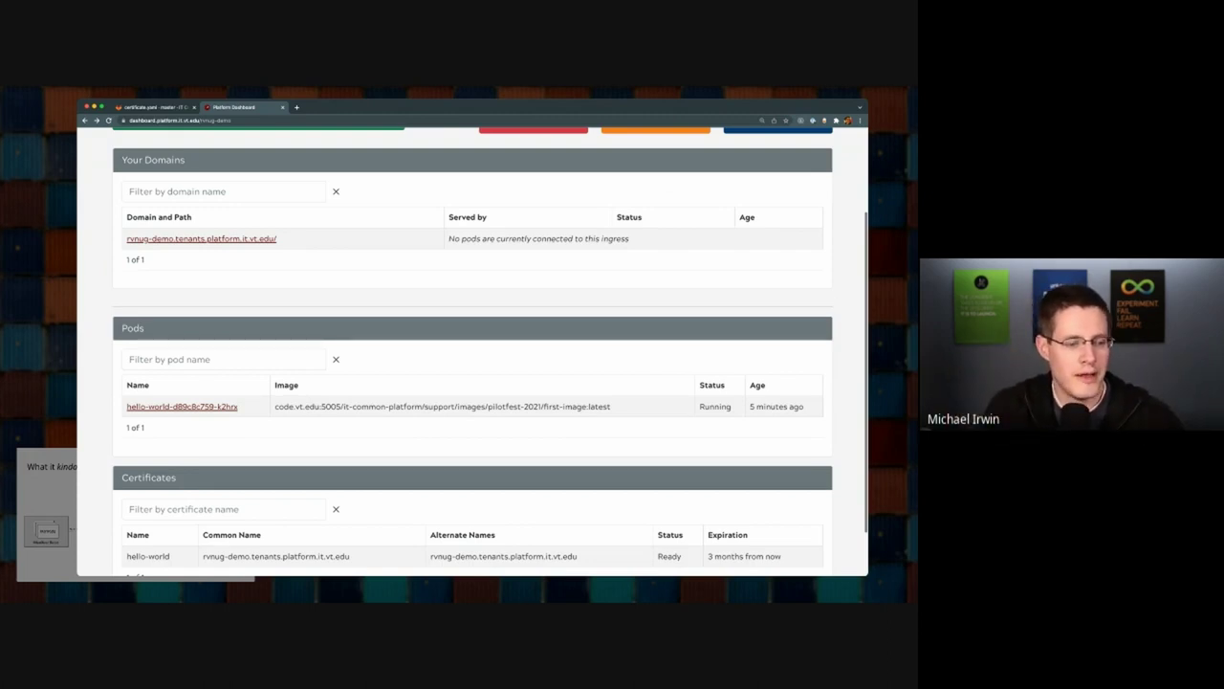
# Step: Check the hello-world certificate's common name, alternate names, status and expiration on the dashboard
pyautogui.scroll(-2, 472, 354)
pyautogui.moveTo(149, 495); pyautogui.dragTo(781, 497)
pyautogui.click(780, 497)
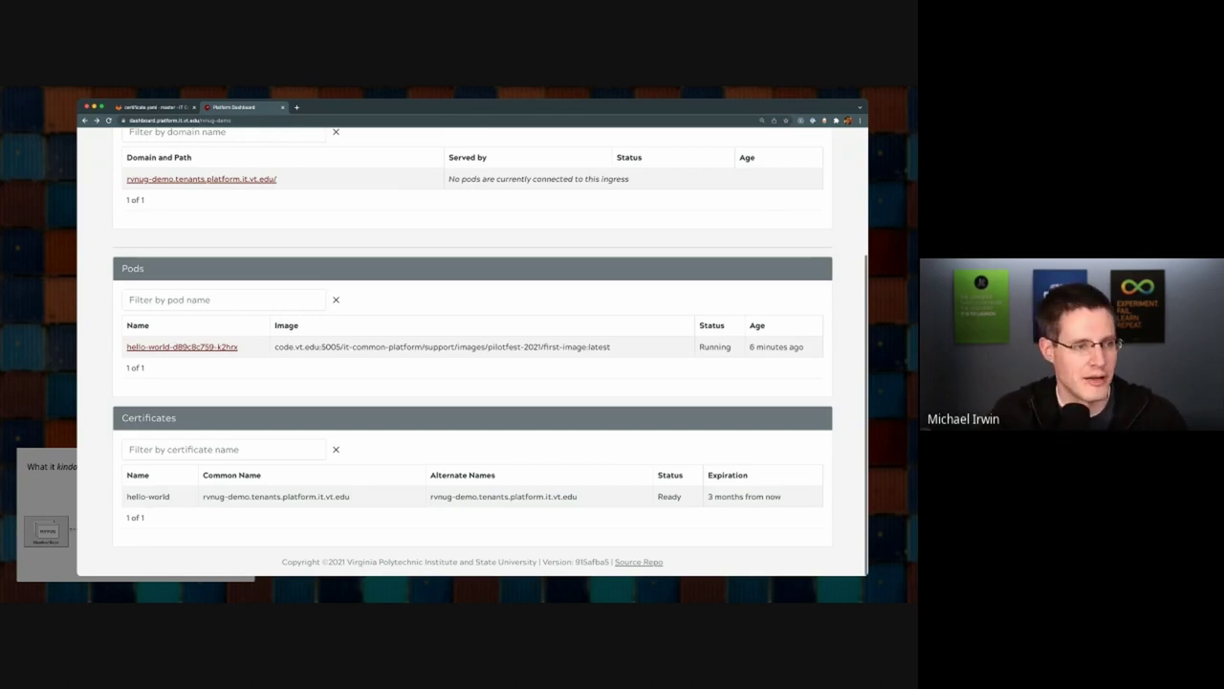
# Step: Open the rvnug-demo domain's ingress details to check its certificate and service, and return to the project overview
pyautogui.scroll(2, 473, 351)
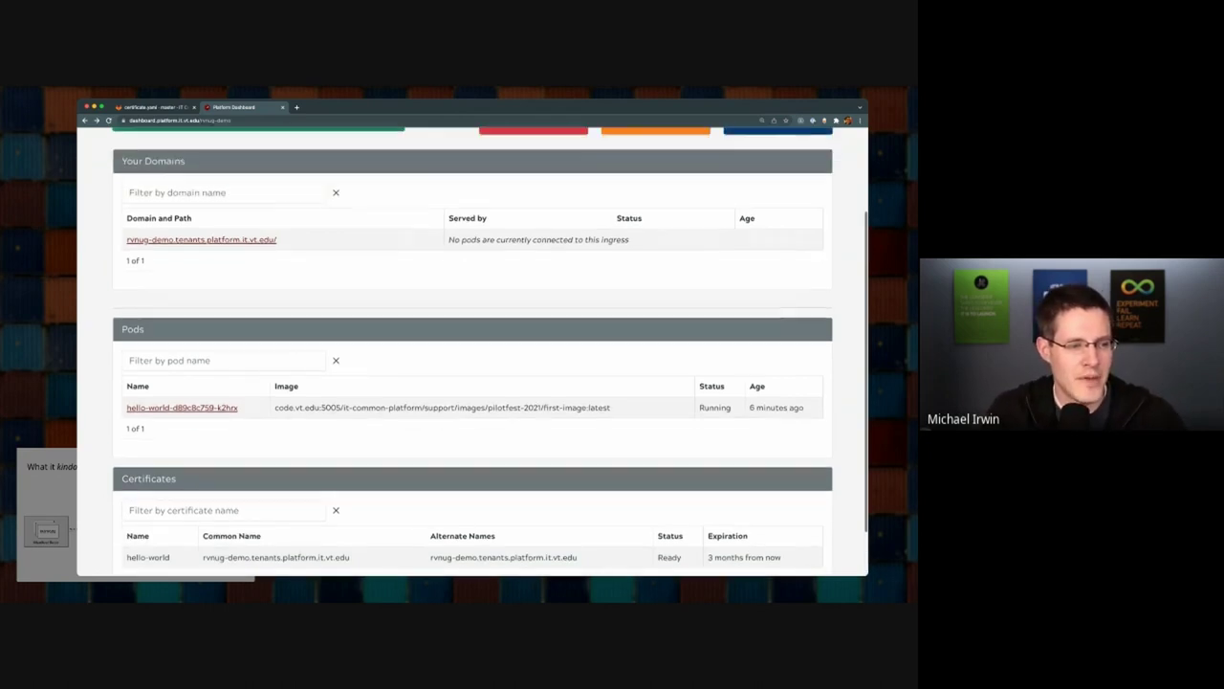
pyautogui.click(201, 249)
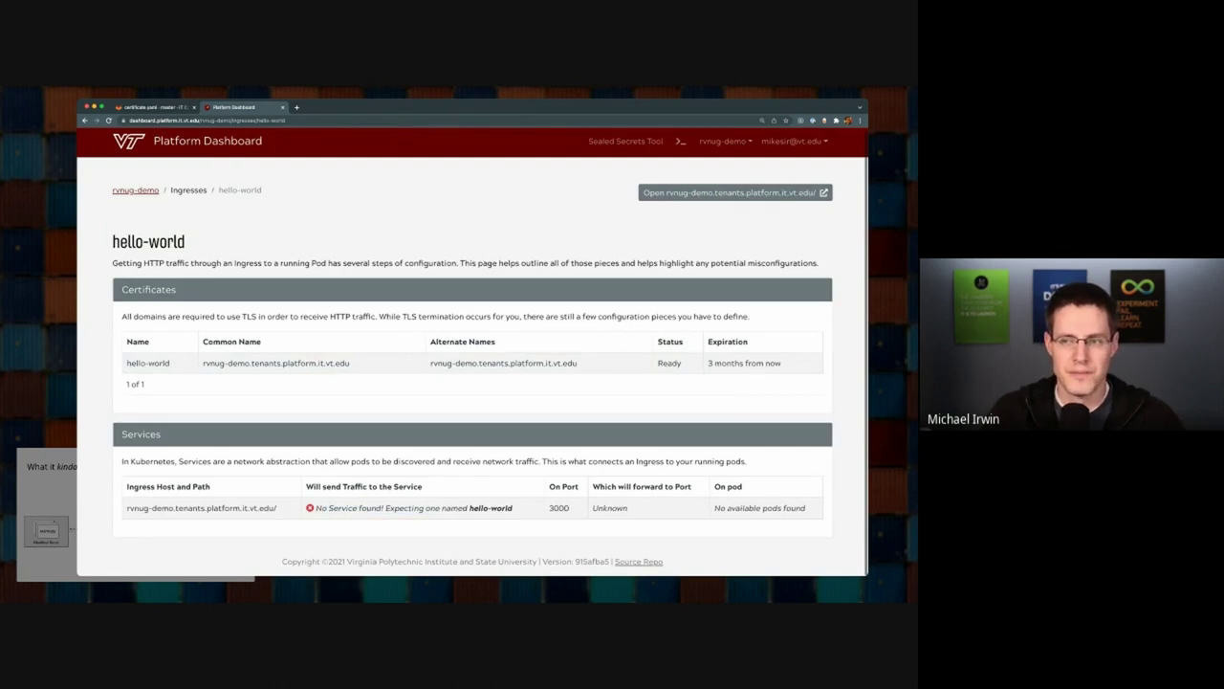
pyautogui.hscroll(-5, 472, 363)
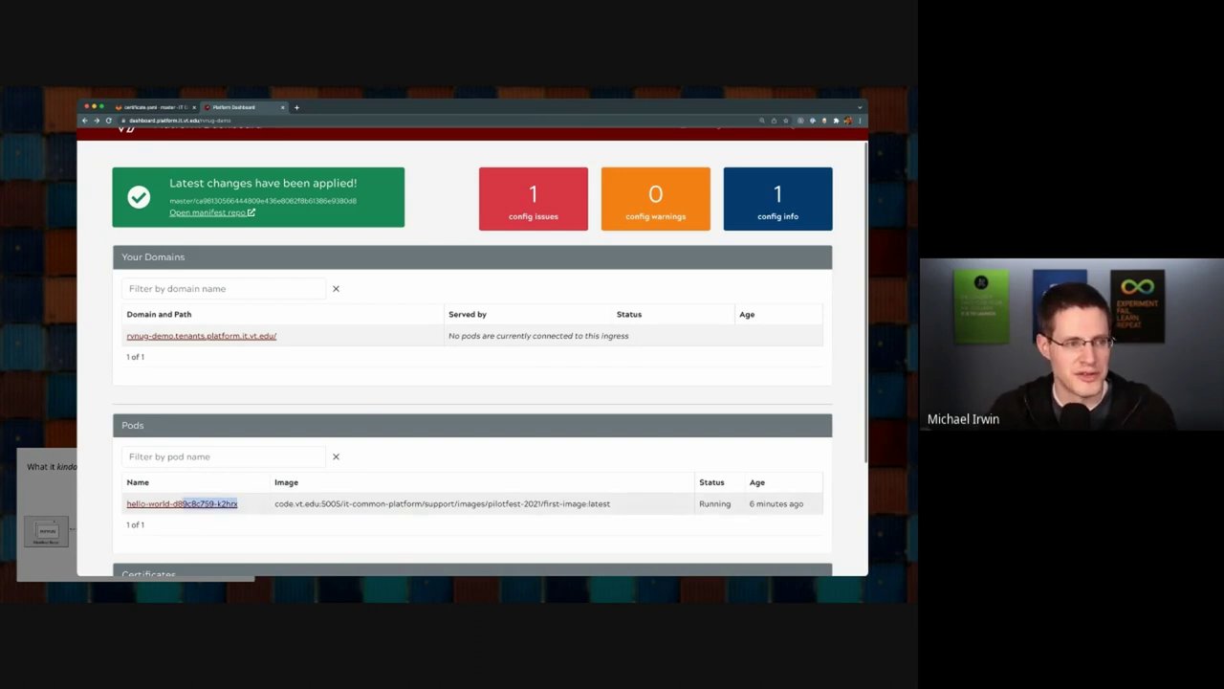
# Step: Create service.yaml in the rvnug-demo repository with a v1 Service named hello-world, selecting app hello-world and exposing port 3000
pyautogui.click(153, 108)
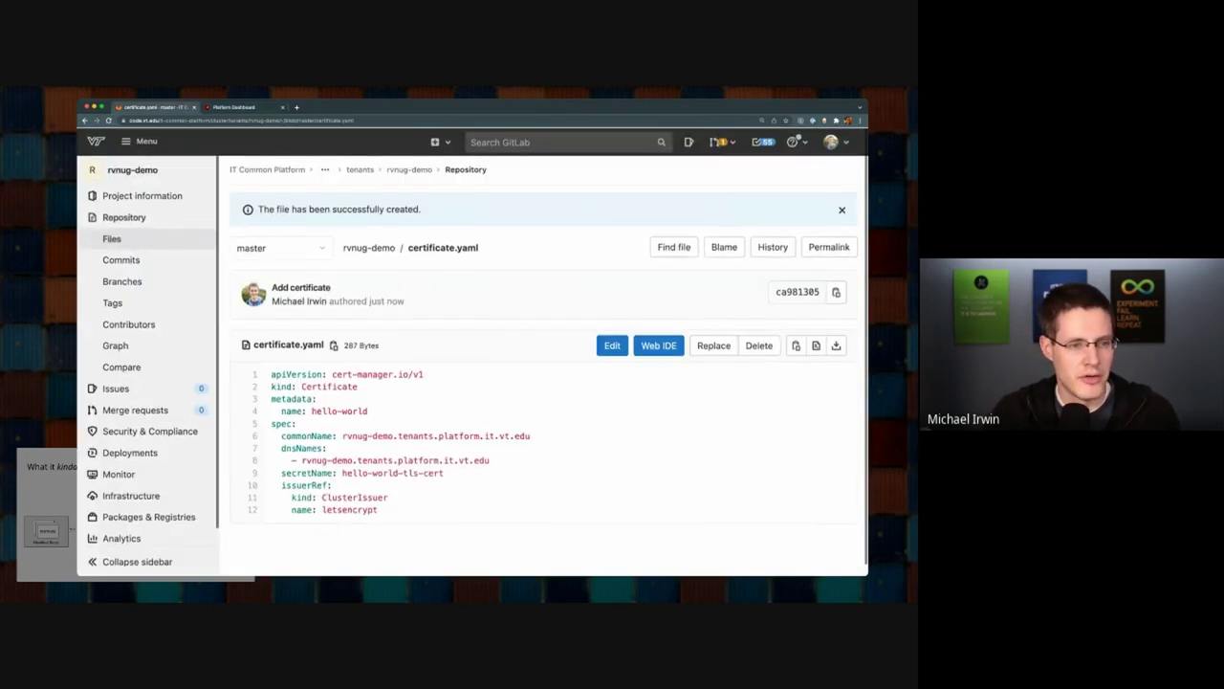
pyautogui.click(409, 168)
pyautogui.click(409, 169)
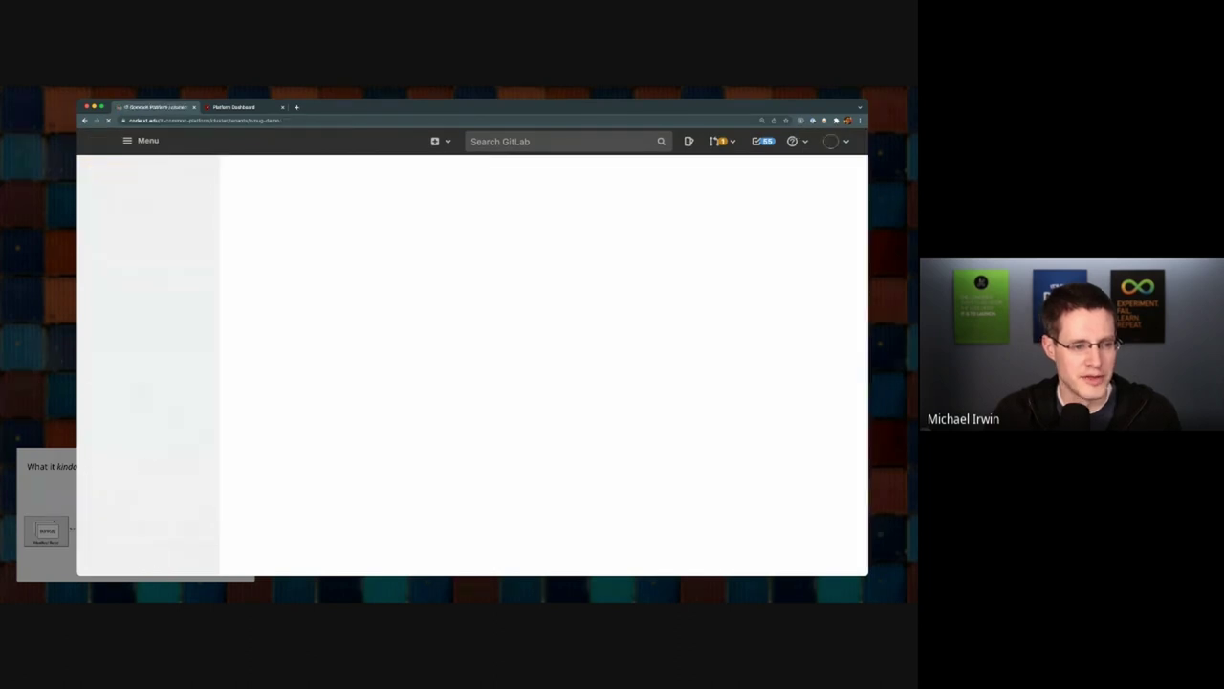
pyautogui.click(431, 286)
pyautogui.click(443, 337)
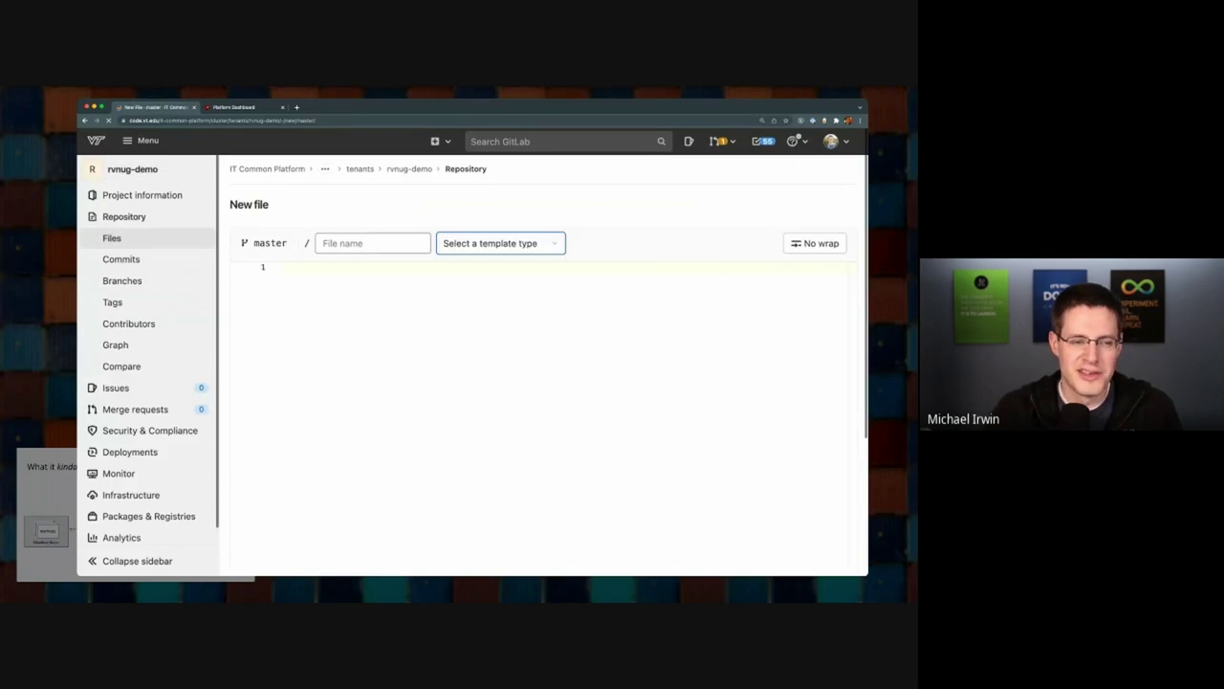
pyautogui.write('service.yaml')
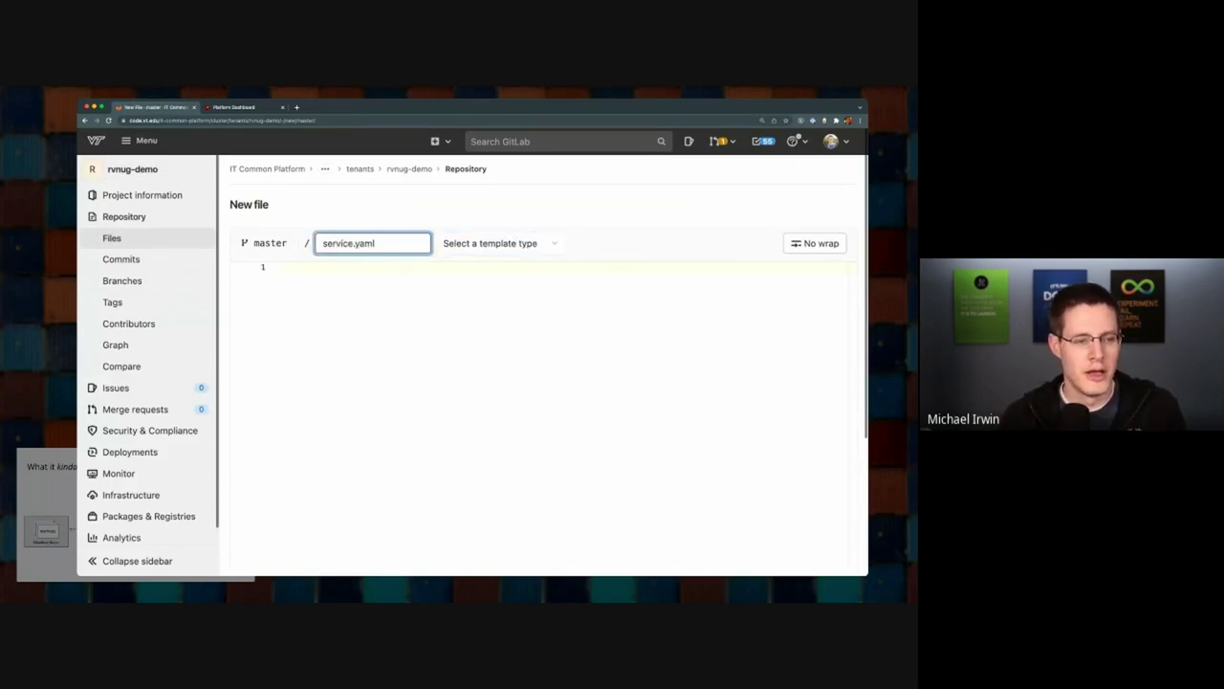
pyautogui.click(283, 267)
pyautogui.write('apiVersion: v1 kind: Service metadata:   name: hello-world spec:   selector:     app: hello-world   ports:     - port: 3000')
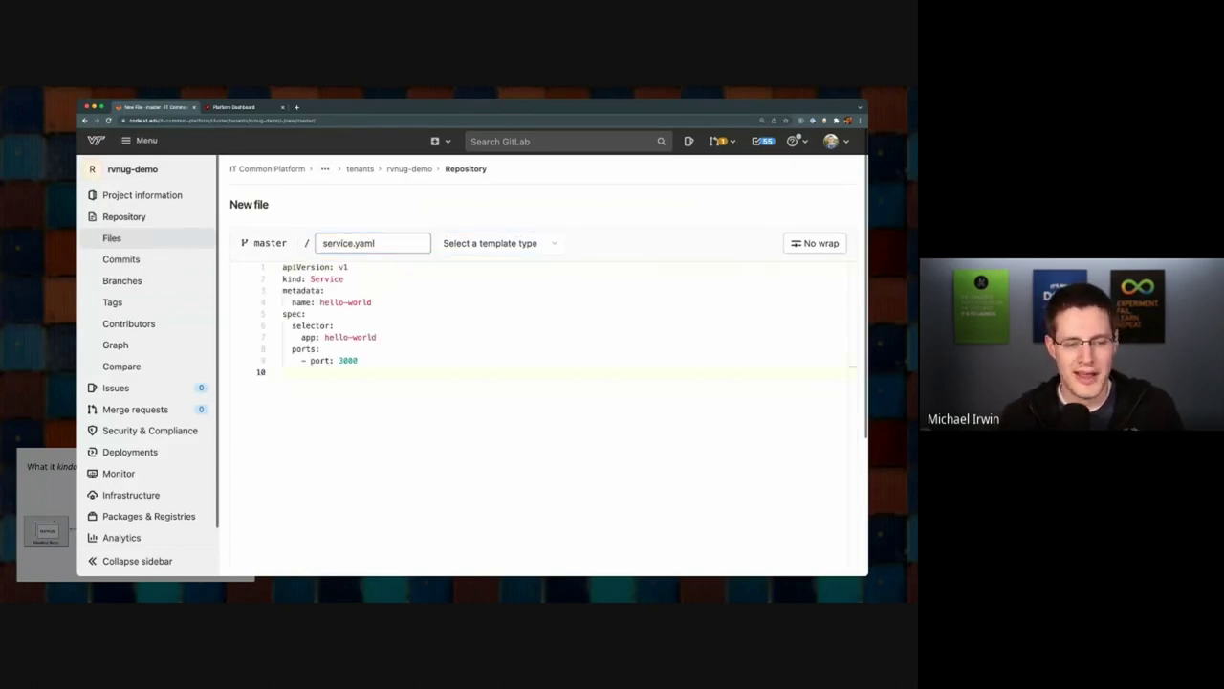
pyautogui.write('---')
pyautogui.press('Return')
pyautogui.write('apiVersion: v1 kind: Service metadata:   name: hello-world spec:   selector:     app: hello-world   ports:     - port: 3000')
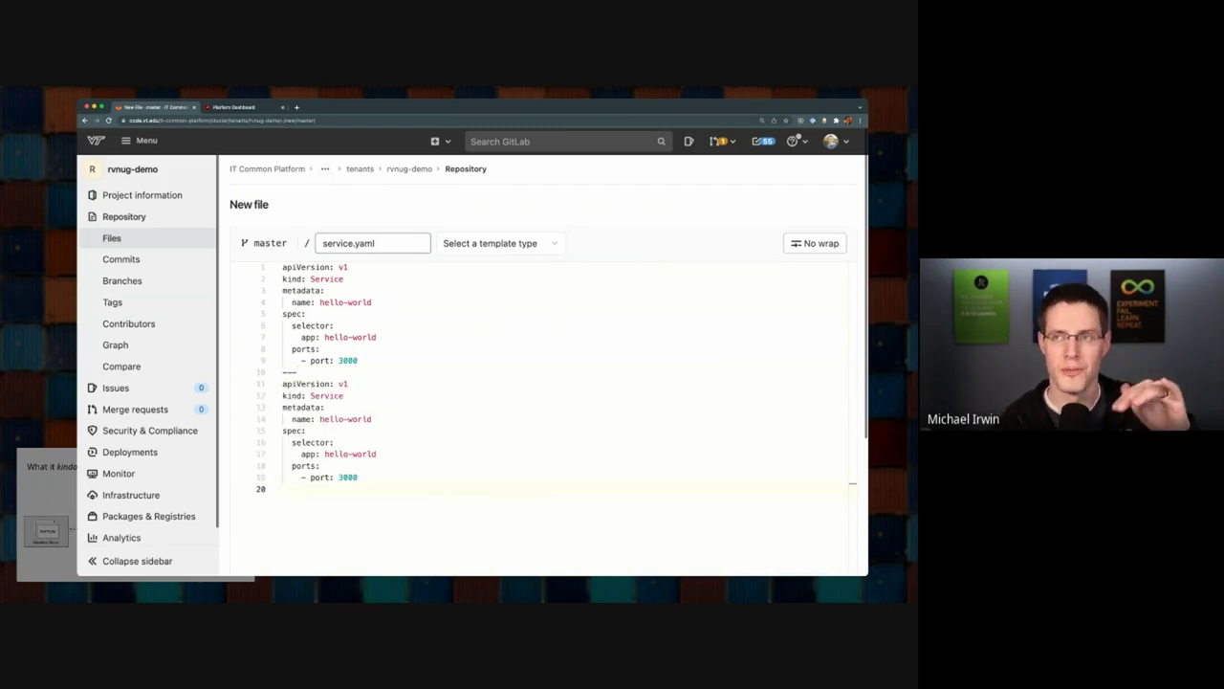
pyautogui.hotkey('shift', 'Up')
pyautogui.hotkey('shift', 'Up')
pyautogui.hotkey('shift', 'Up')
pyautogui.hotkey('shift', 'Up')
pyautogui.hotkey('shift', 'Up')
pyautogui.hotkey('shift', 'Up')
pyautogui.hotkey('shift', 'Up')
pyautogui.hotkey('shift', 'Up')
pyautogui.hotkey('shift', 'Up')
pyautogui.hotkey('shift', 'Up')
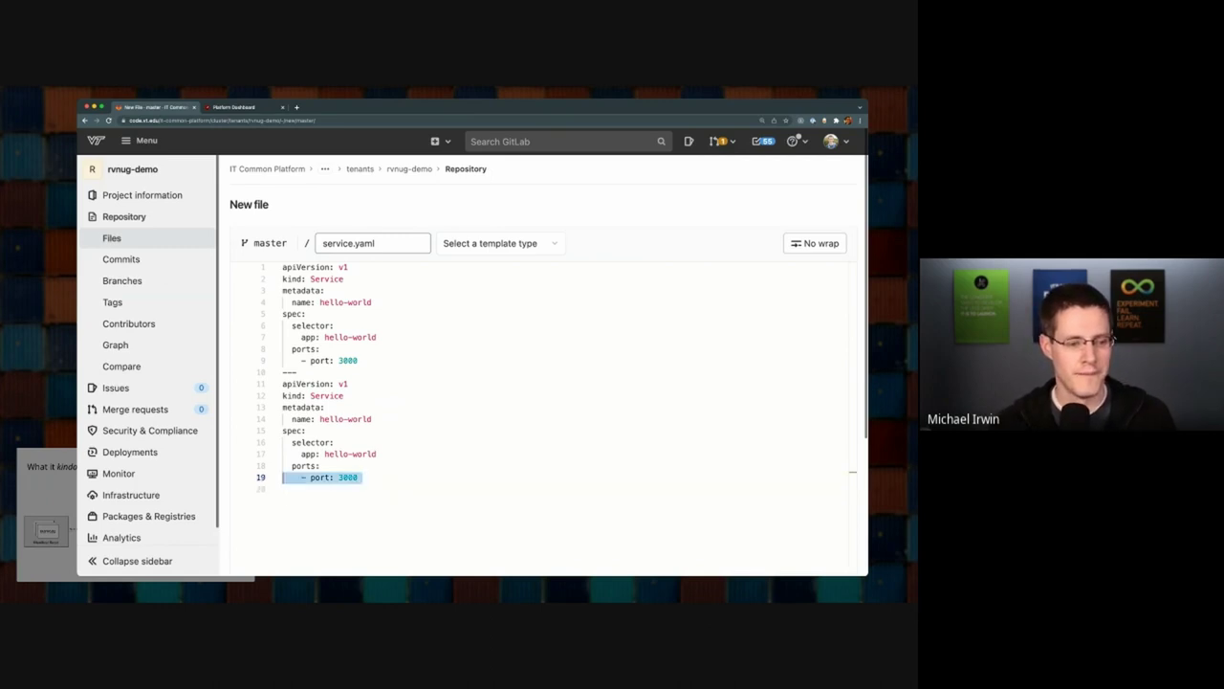
pyautogui.press('BackSpace')
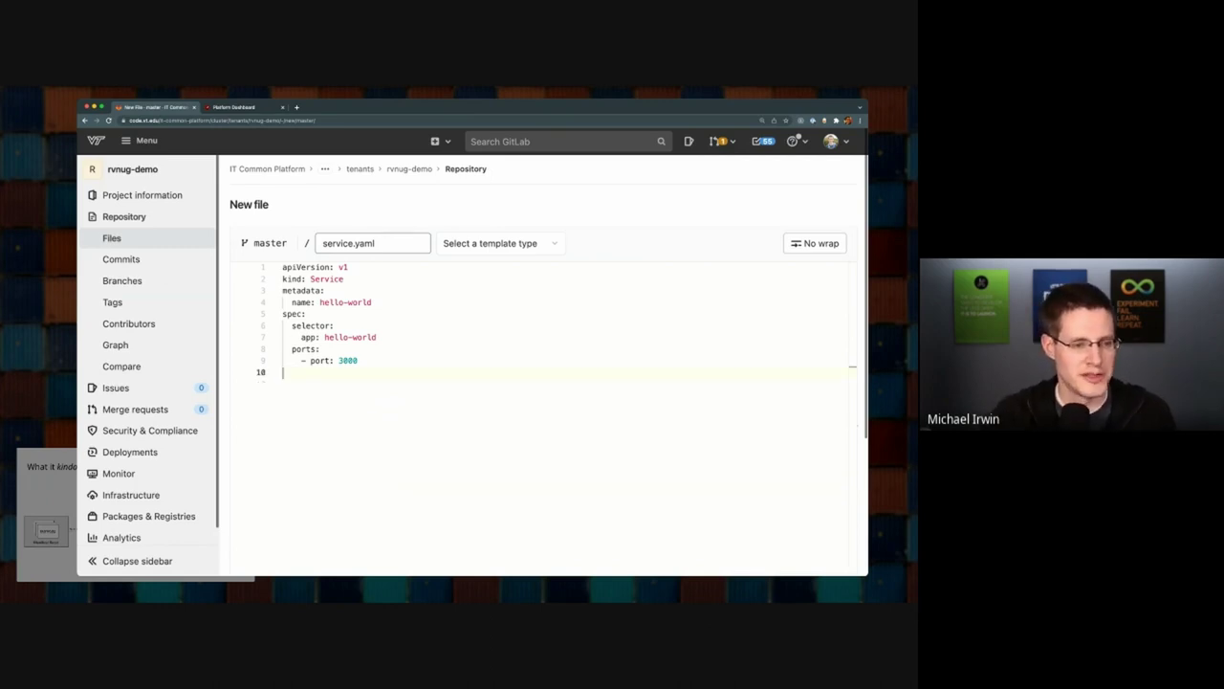
# Step: Review the Service's name and selector, and commit service.yaml to master with the message "Add service"
pyautogui.doubleClick(326, 302)
pyautogui.click(362, 303)
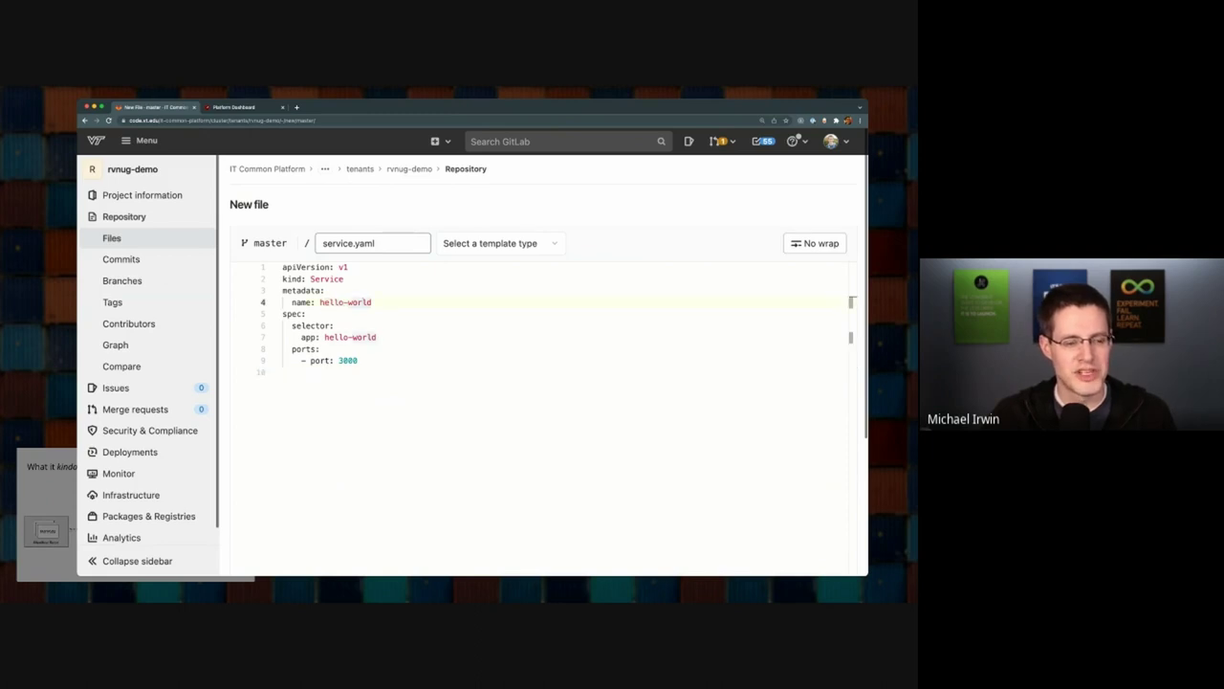
pyautogui.moveTo(301, 336); pyautogui.dragTo(378, 336)
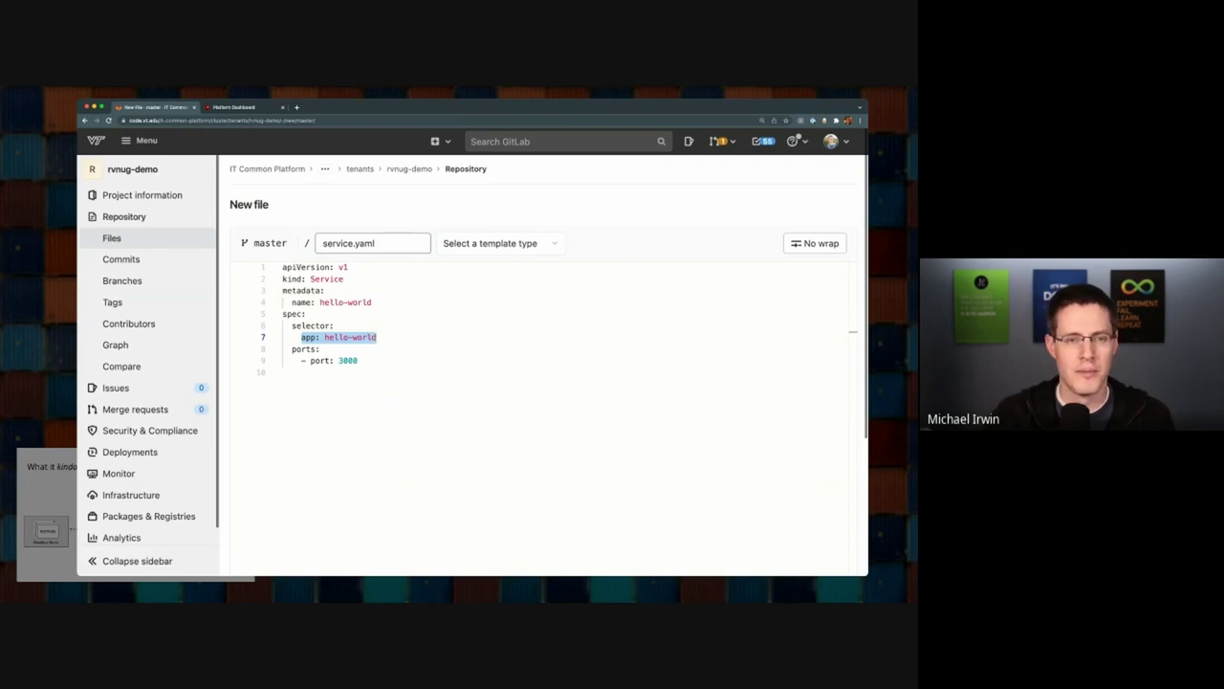
pyautogui.click(283, 372)
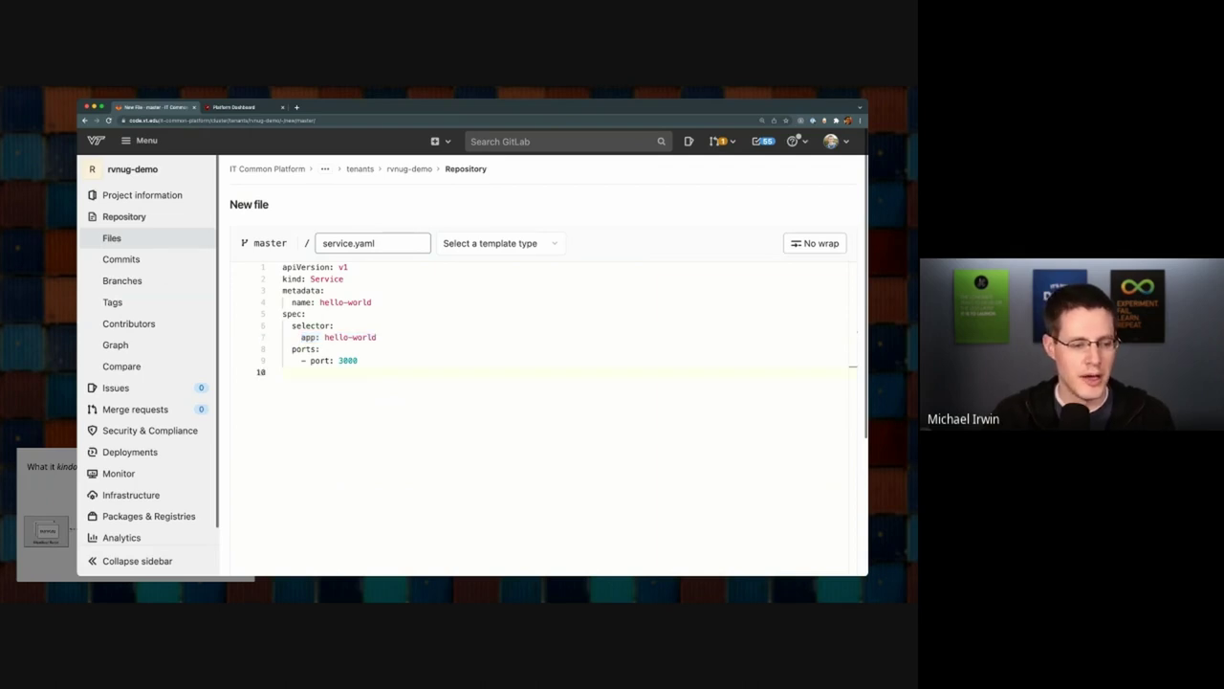
pyautogui.scroll(-4, 542, 365)
pyautogui.moveTo(367, 405); pyautogui.dragTo(398, 405)
pyautogui.write('service')
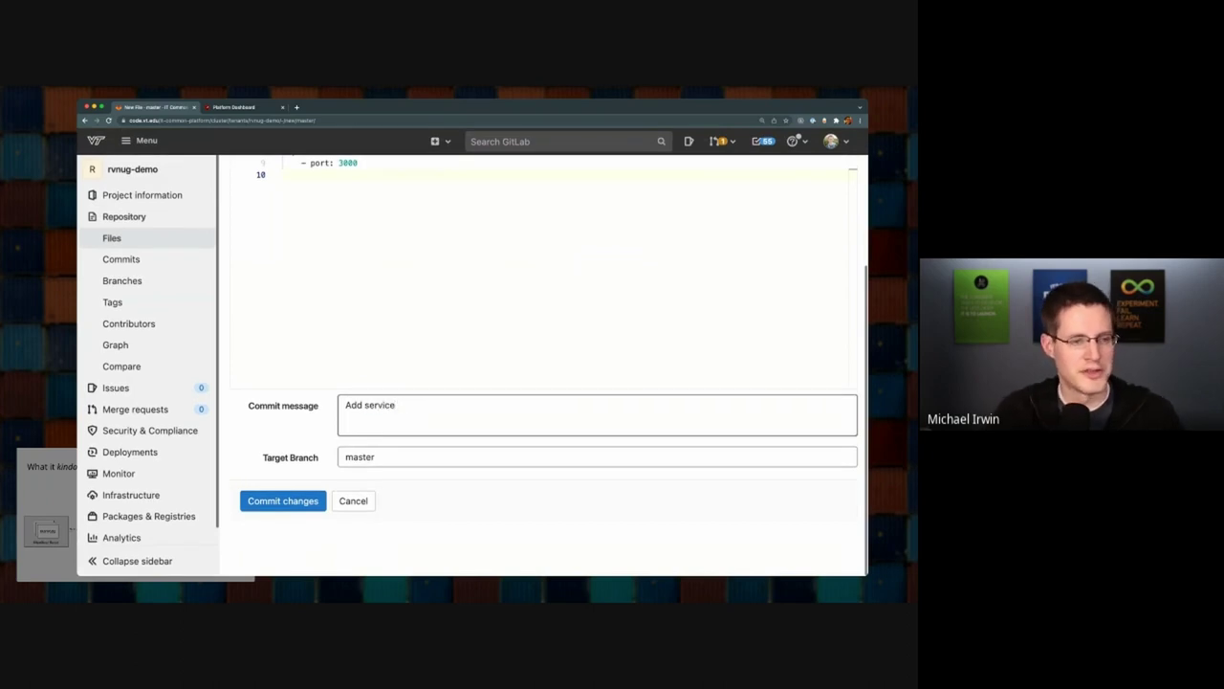
pyautogui.click(282, 500)
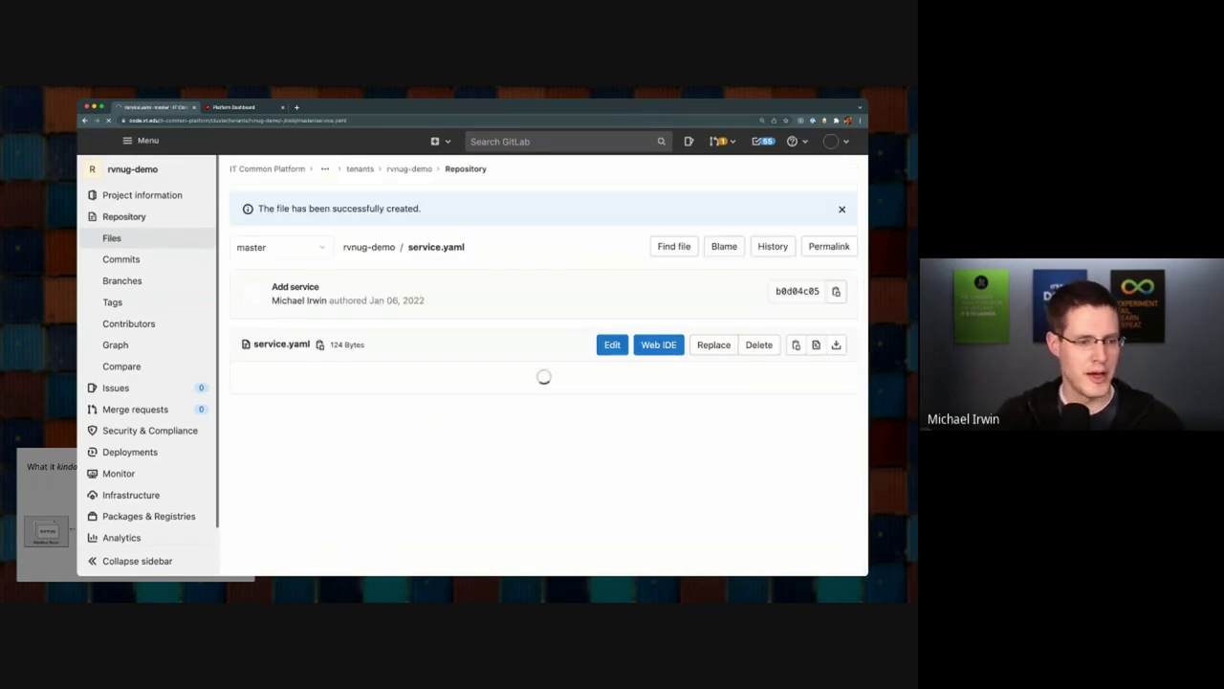
# Step: Switch to the Platform Dashboard, check which pod serves the rvnug-demo domain, and open the deployed site at a larger zoom
pyautogui.hotkey('ctrl', 'Tab')
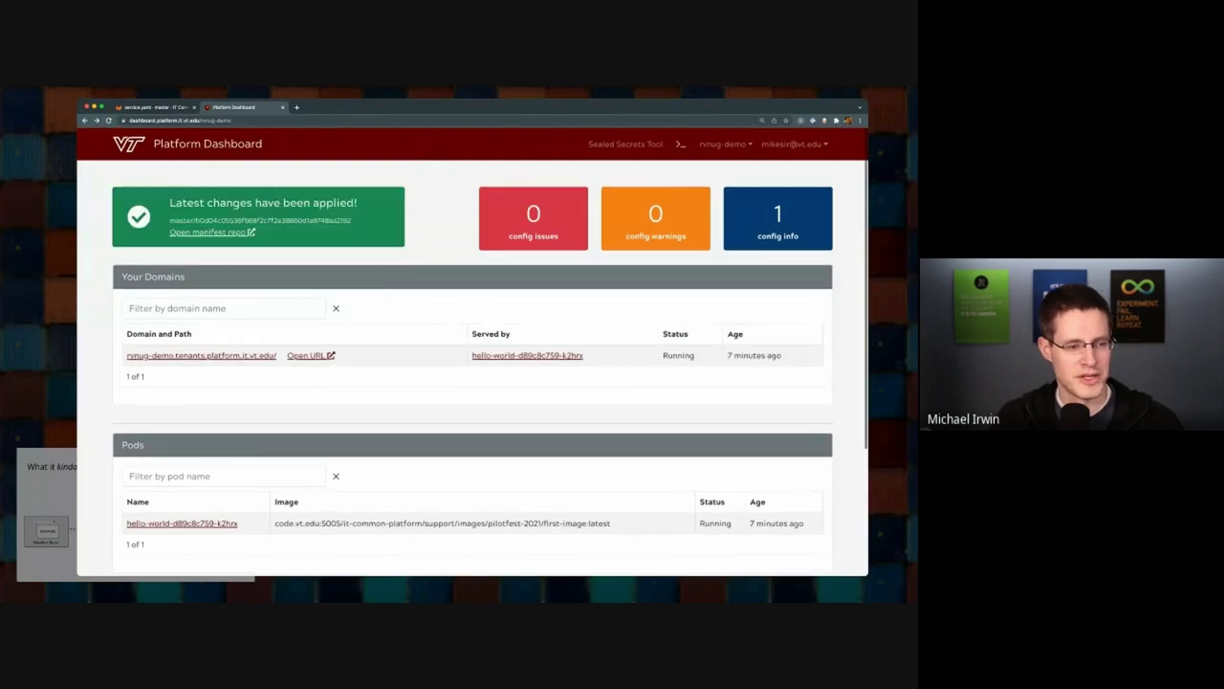
pyautogui.moveTo(584, 355); pyautogui.dragTo(472, 355)
pyautogui.click(469, 355)
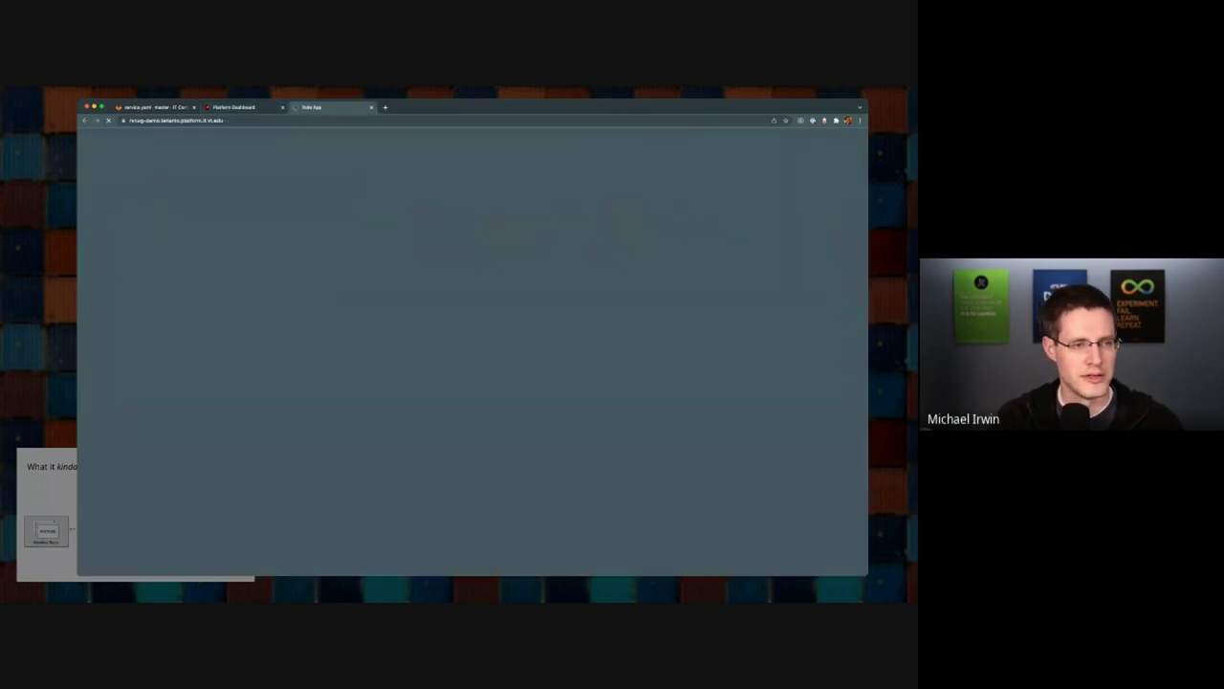
pyautogui.press('super+equal')
pyautogui.press('super+equal')
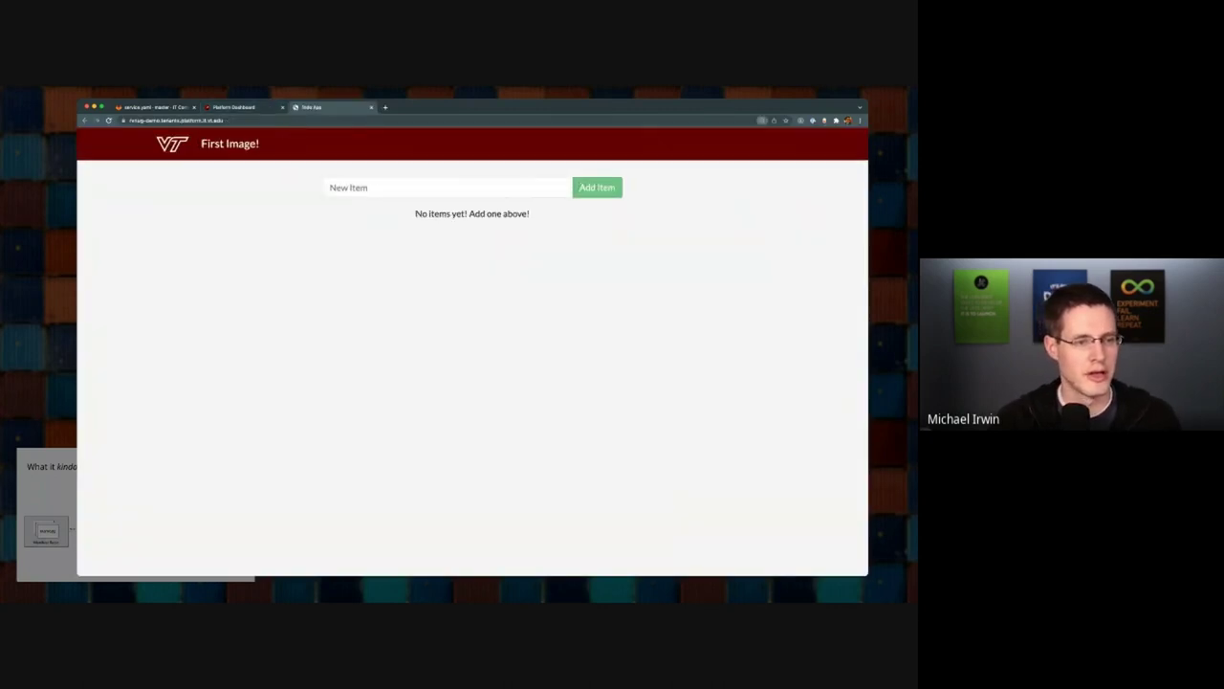
# Step: Add the items "Milk" and "Complete presentation material" to the deployed Todo App
pyautogui.click(306, 197)
pyautogui.write('Milk')
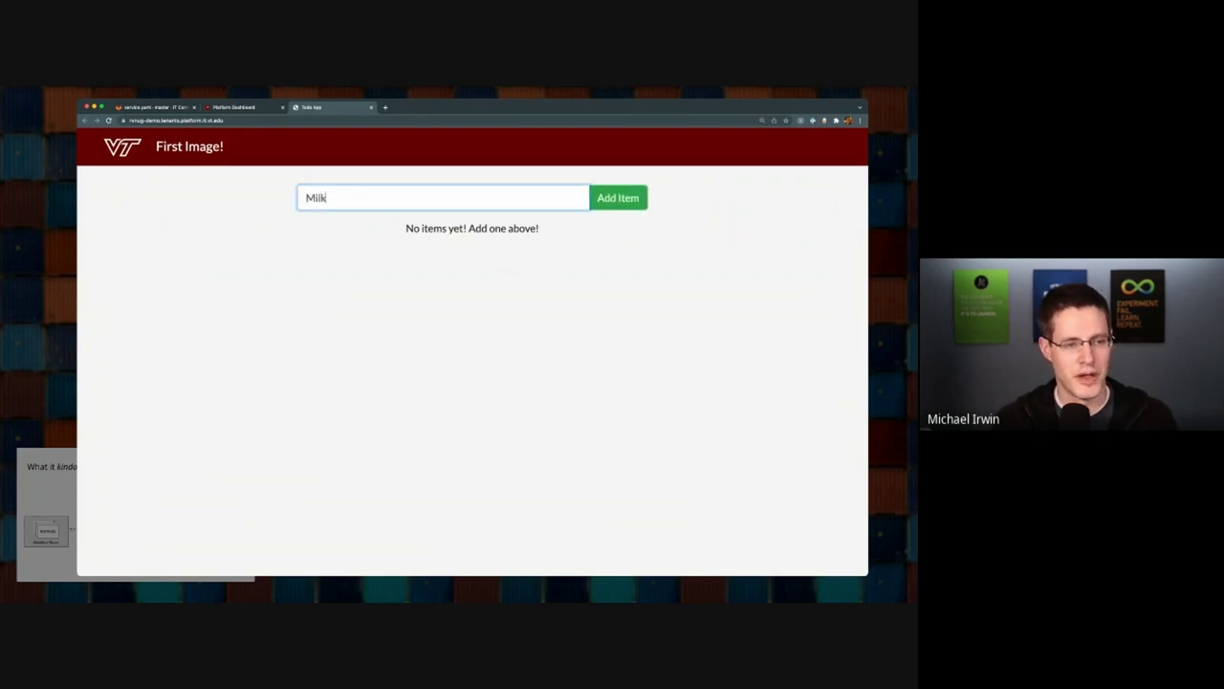
pyautogui.press('Return')
pyautogui.write('Tod')
pyautogui.press('BackSpace')
pyautogui.press('BackSpace')
pyautogui.press('BackSpace')
pyautogui.write('Complete presentation material')
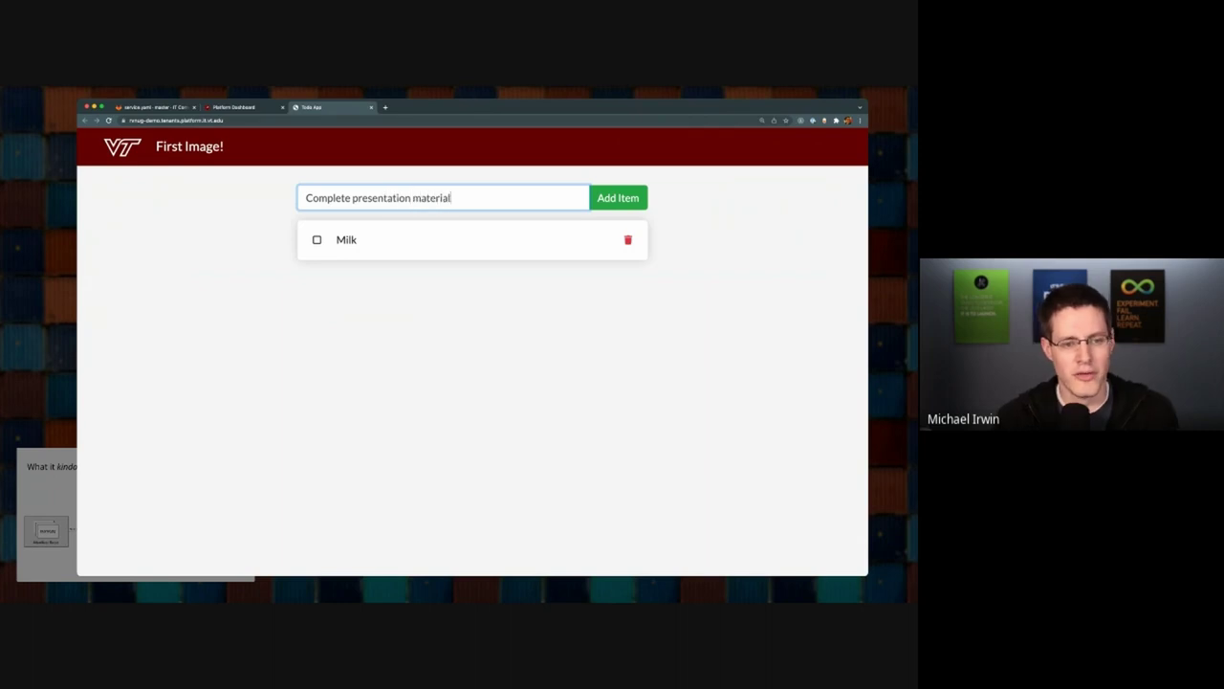
pyautogui.press('Return')
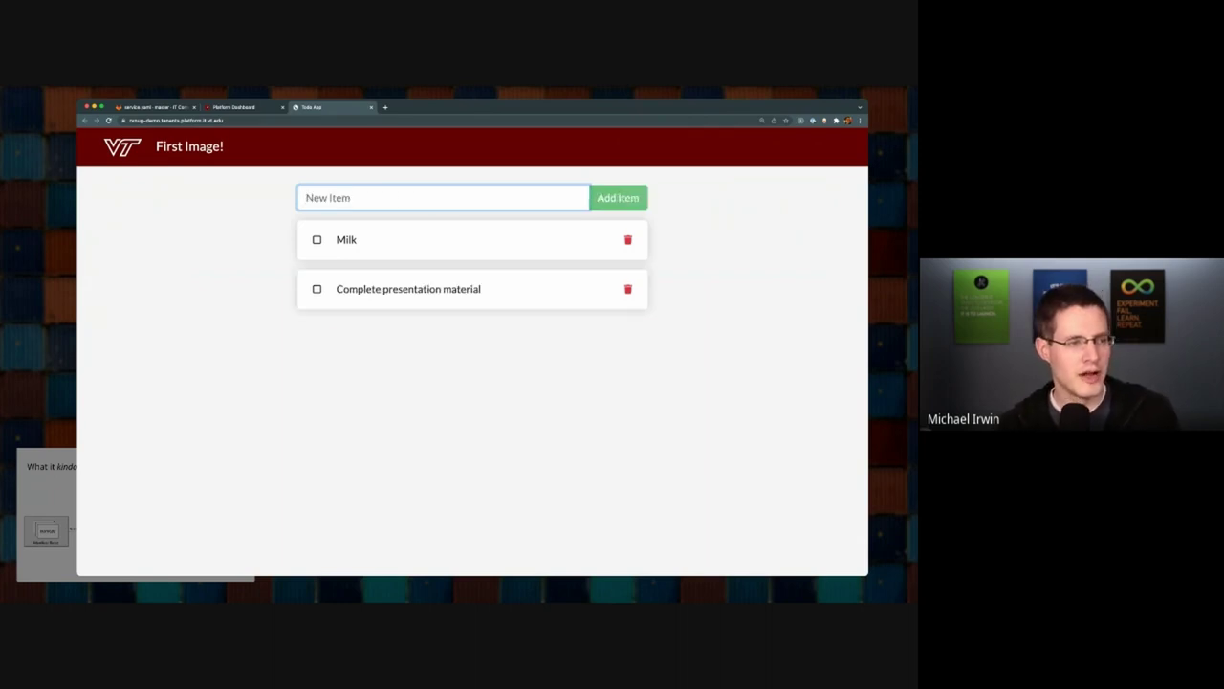
# Step: Switch back to GitLab and open the rvnug-demo repository's file list to review the committed manifests
pyautogui.click(125, 120)
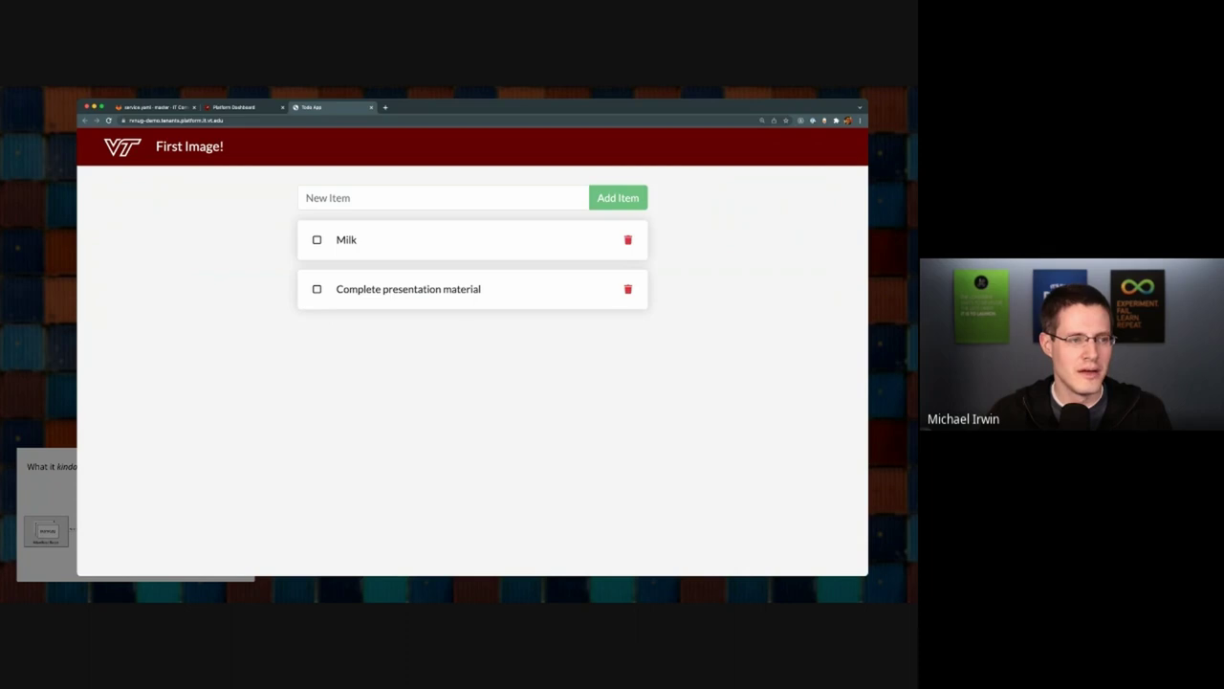
pyautogui.press('super+1')
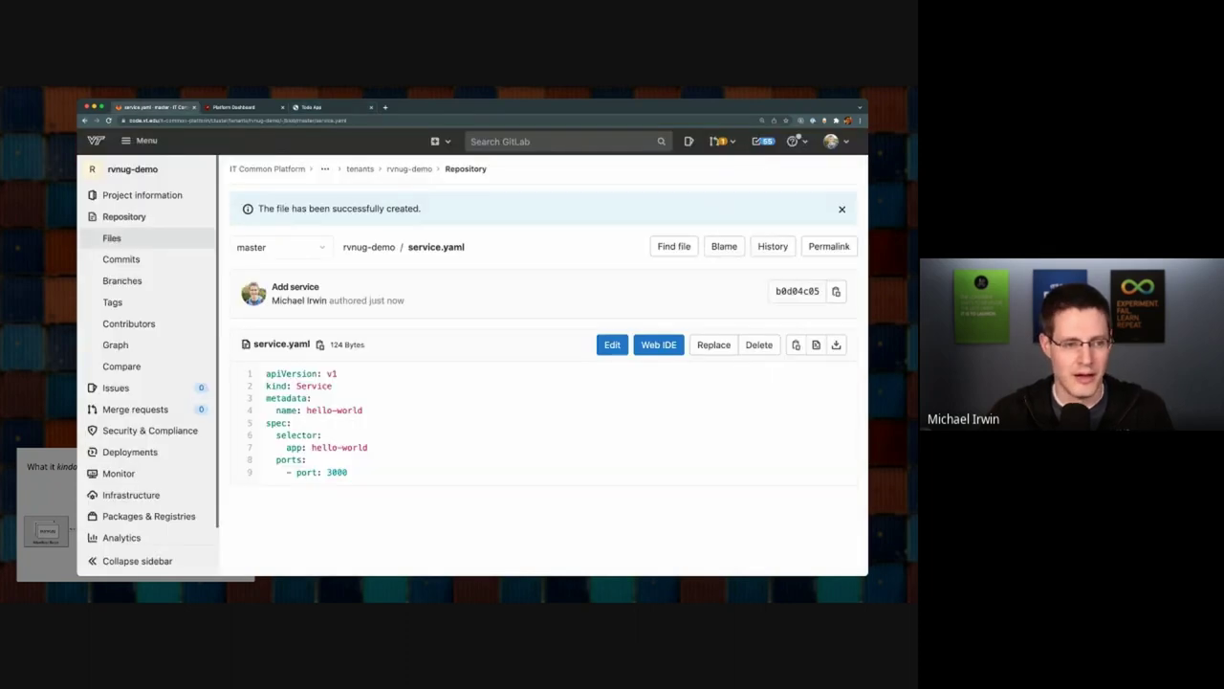
pyautogui.click(369, 246)
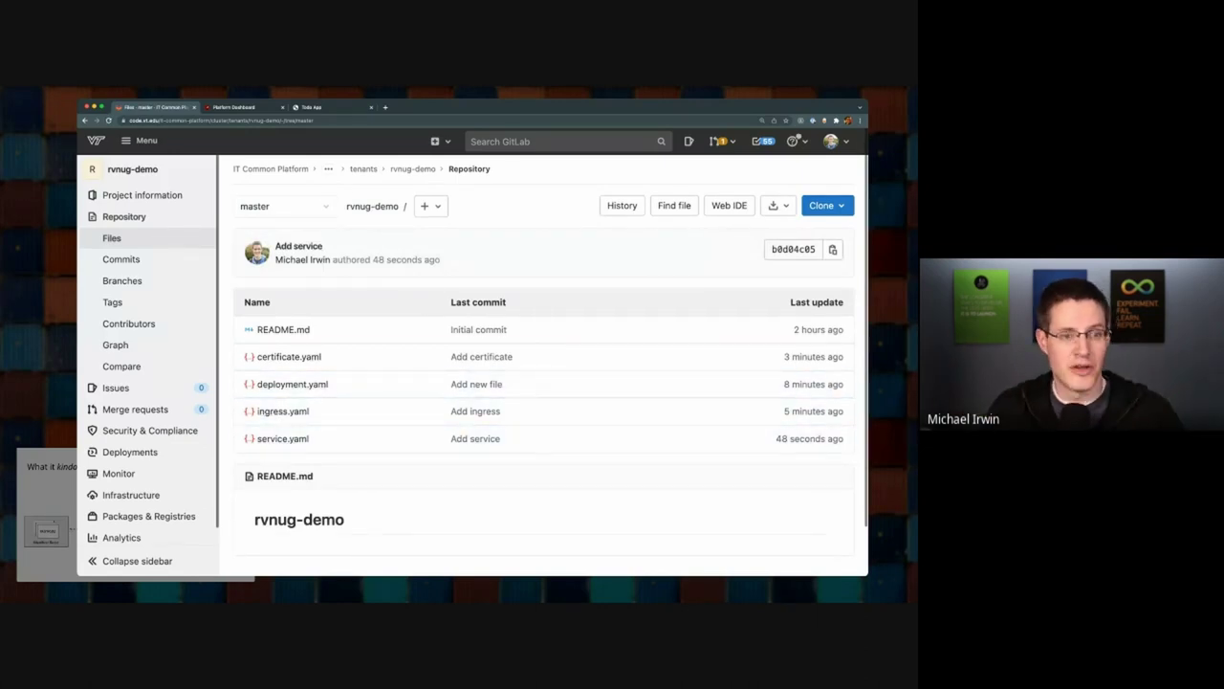
# Step: Open the source repository linked from the Platform Dashboard and view its .gitlab-ci.yml file
pyautogui.click(243, 107)
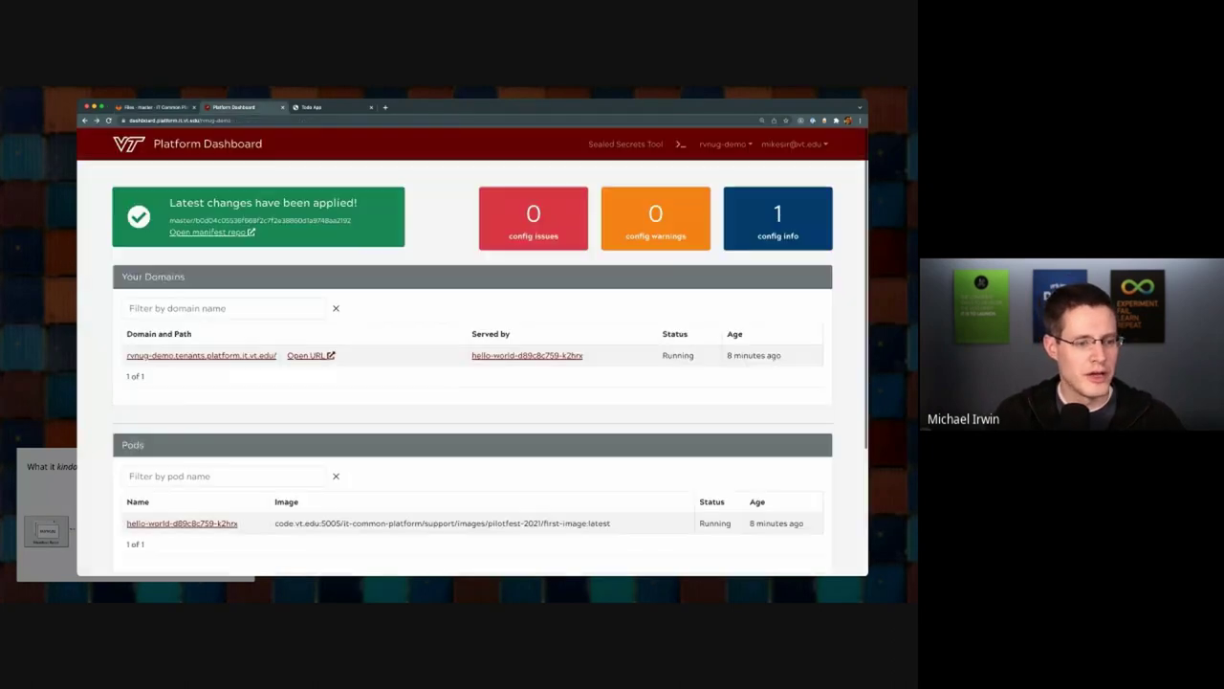
pyautogui.scroll(-3, 472, 351)
pyautogui.click(638, 561)
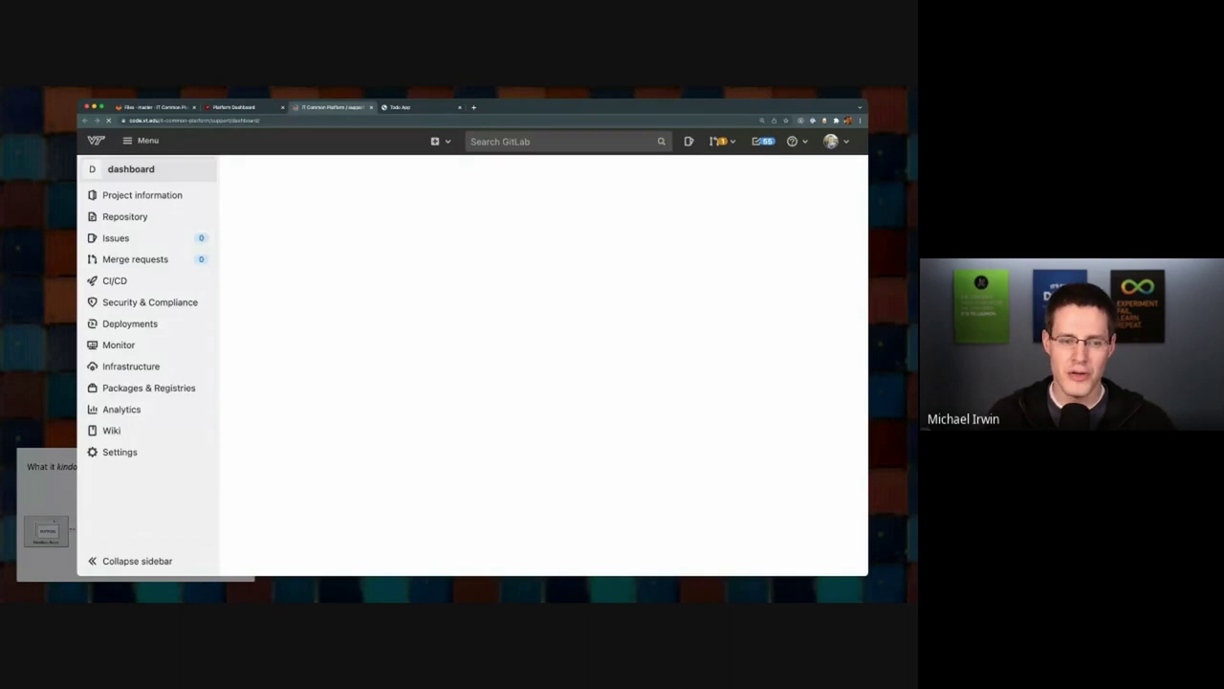
pyautogui.scroll(-3, 282, 395)
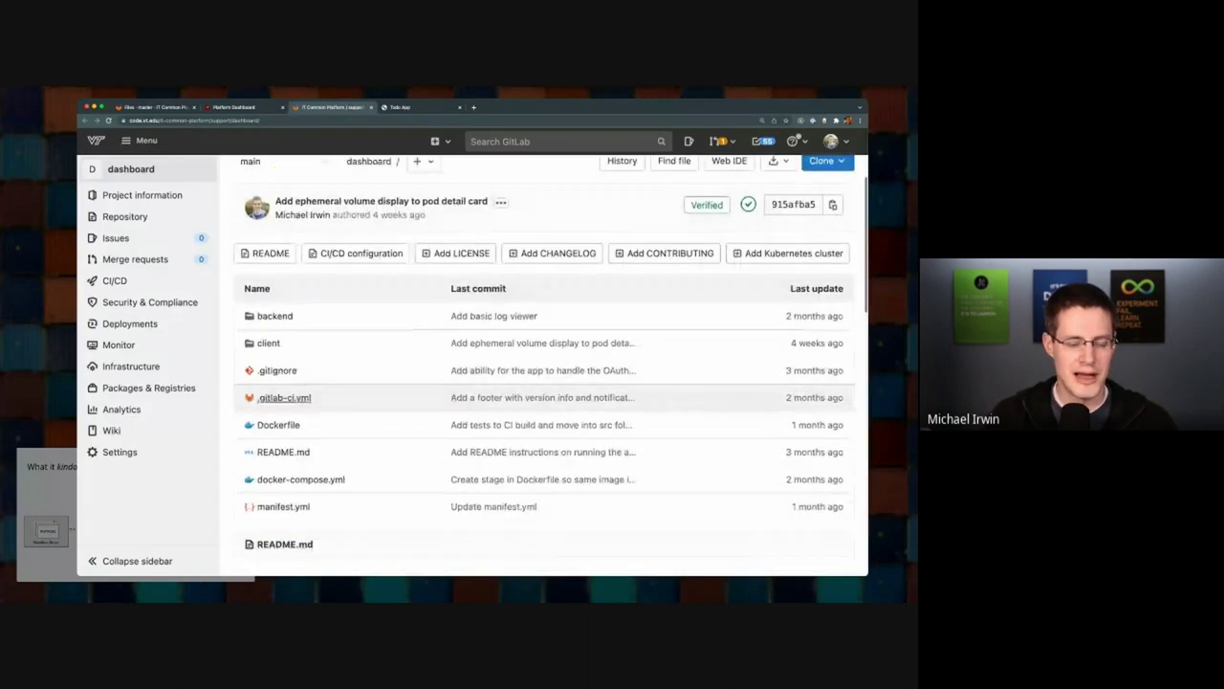
pyautogui.click(282, 396)
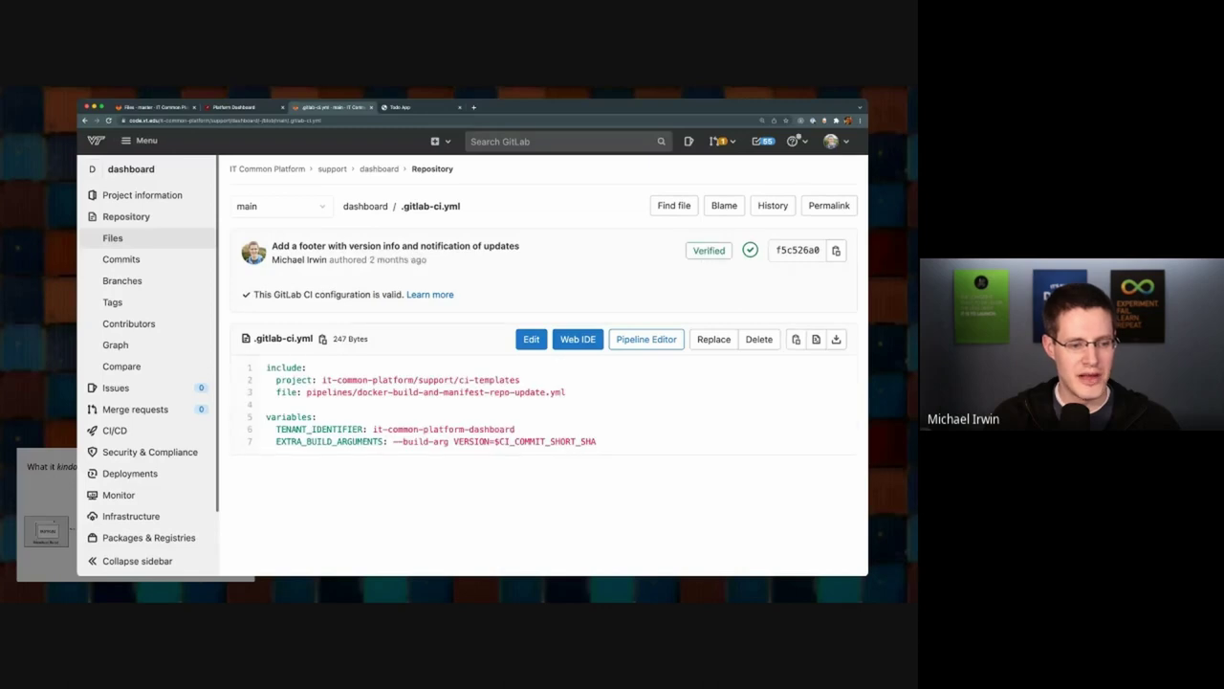
# Step: Examine the included CI template and the TENANT_IDENTIFIER and EXTRA_BUILD_ARGUMENTS variables in .gitlab-ci.yml
pyautogui.moveTo(345, 441); pyautogui.dragTo(251, 379)
pyautogui.click(345, 442)
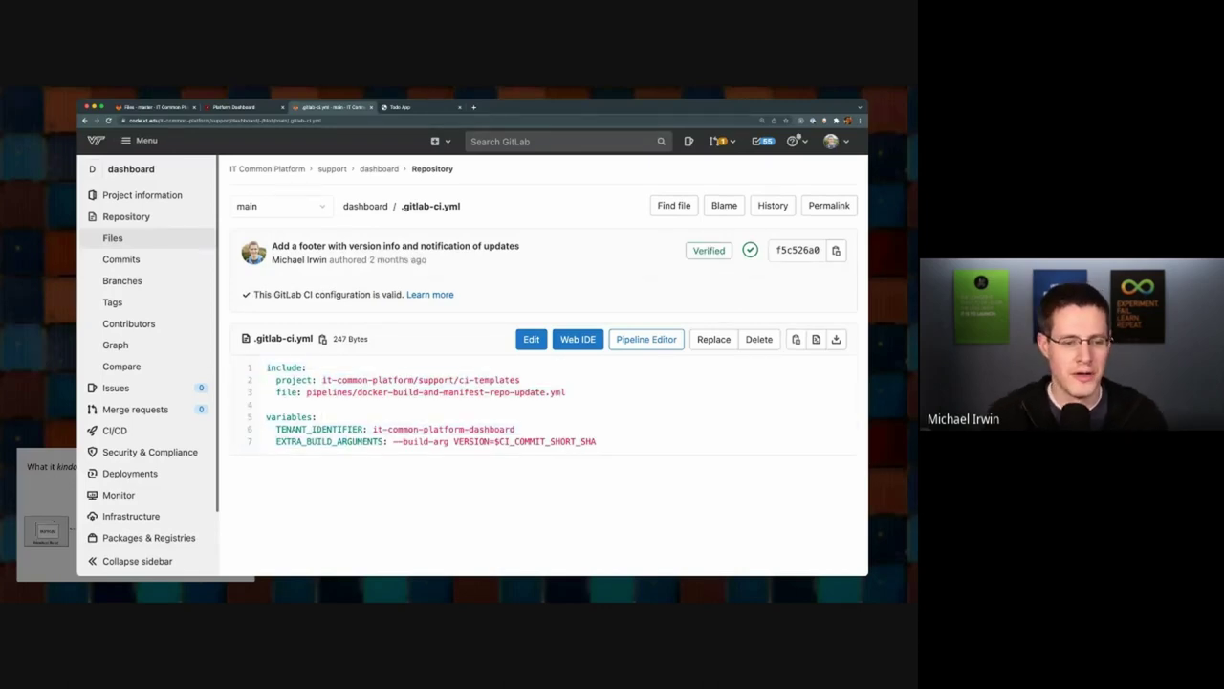
pyautogui.moveTo(326, 429); pyautogui.dragTo(362, 442)
pyautogui.click(361, 442)
pyautogui.moveTo(276, 429); pyautogui.dragTo(505, 430)
pyautogui.moveTo(408, 442); pyautogui.dragTo(281, 368)
pyautogui.click(496, 442)
pyautogui.click(281, 368)
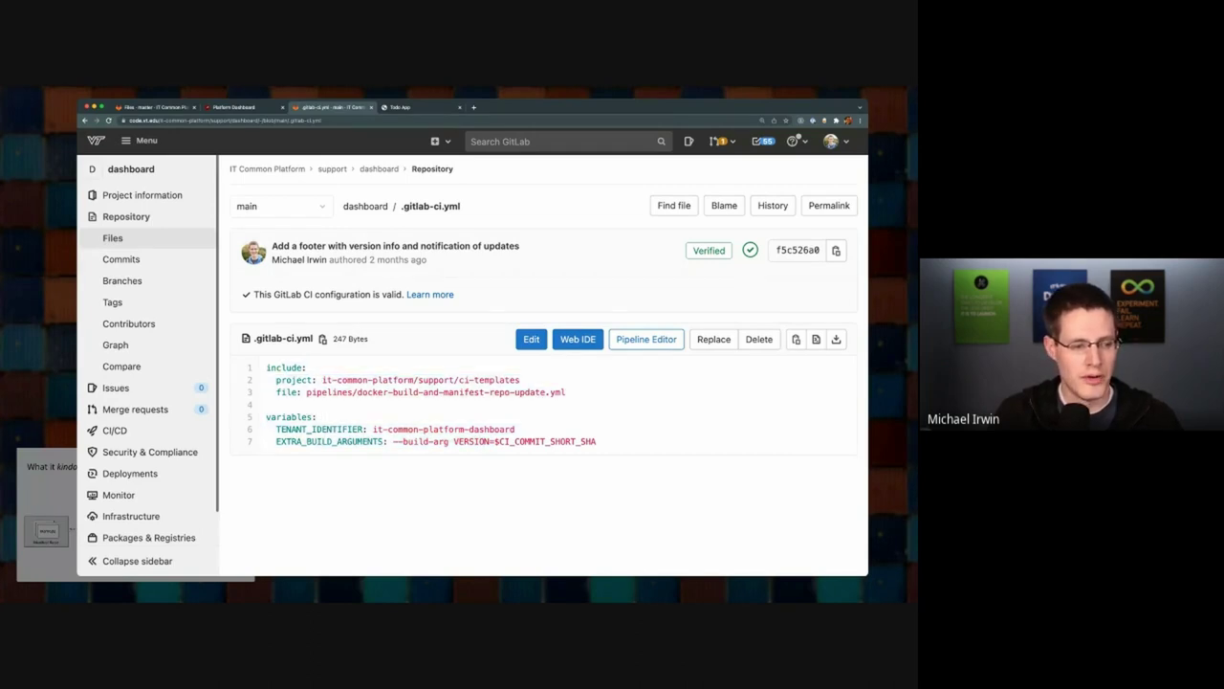
# Step: Review the build and deploy jobs of the dashboard project's latest pipeline, and open the project's activity
pyautogui.click(114, 430)
pyautogui.click(254, 430)
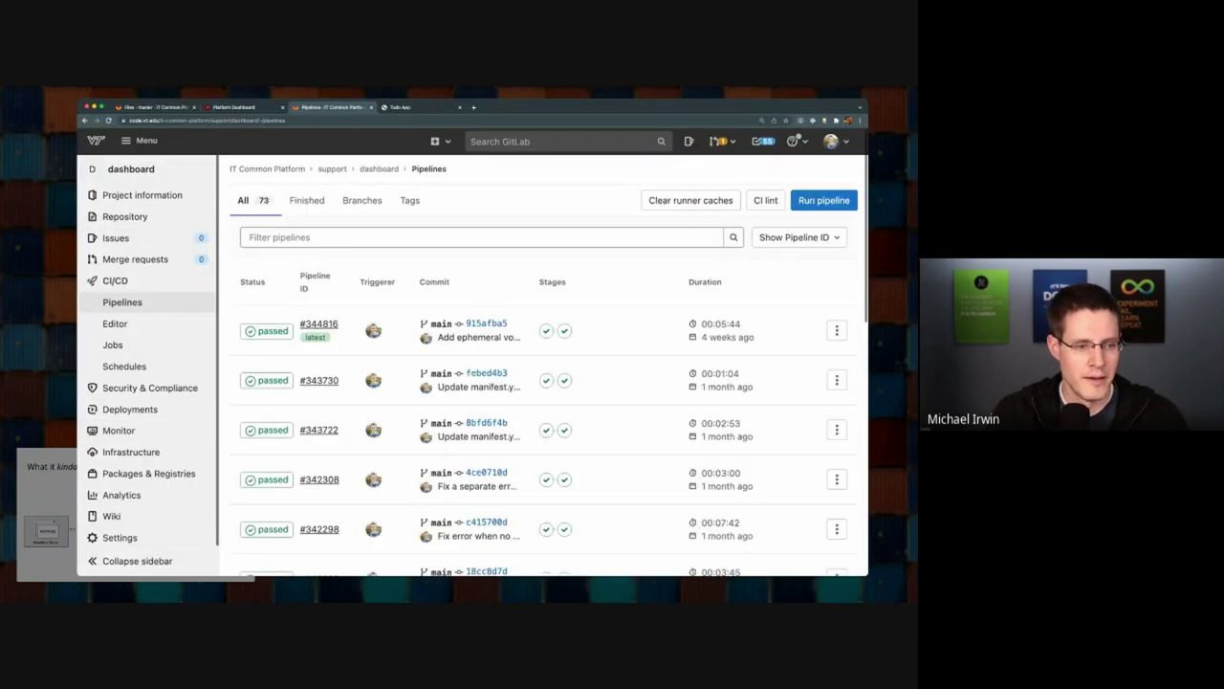
pyautogui.click(319, 324)
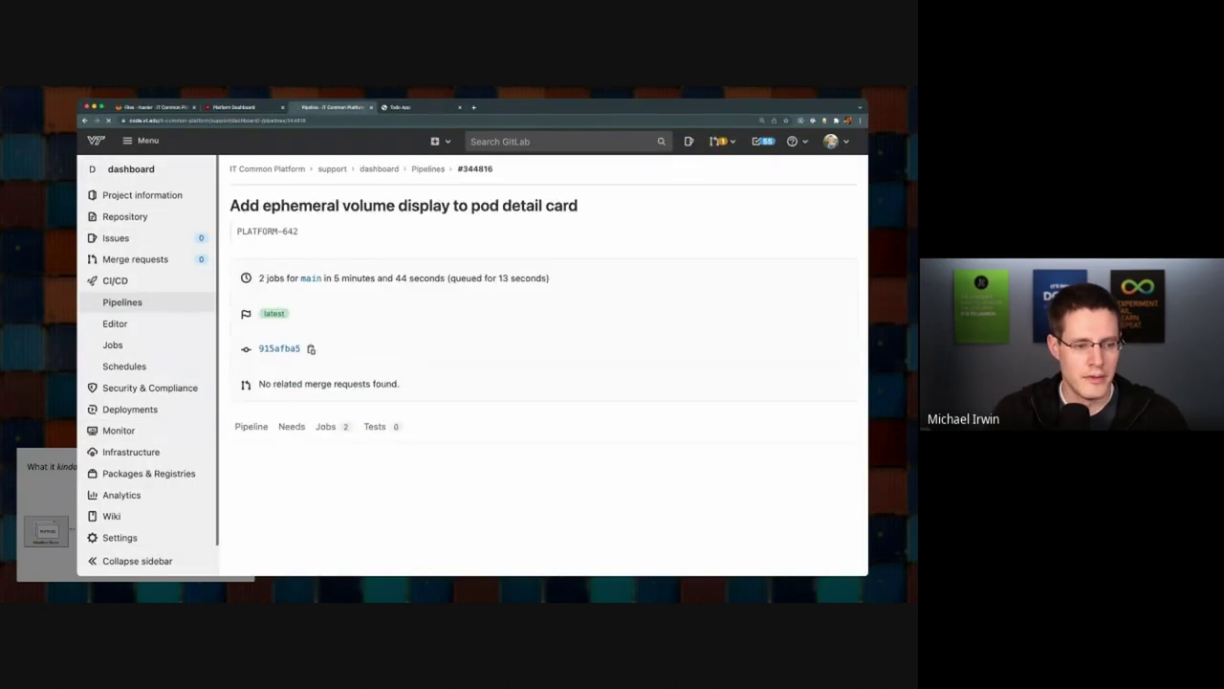
pyautogui.scroll(-3, 546, 383)
pyautogui.scroll(-1, 543, 365)
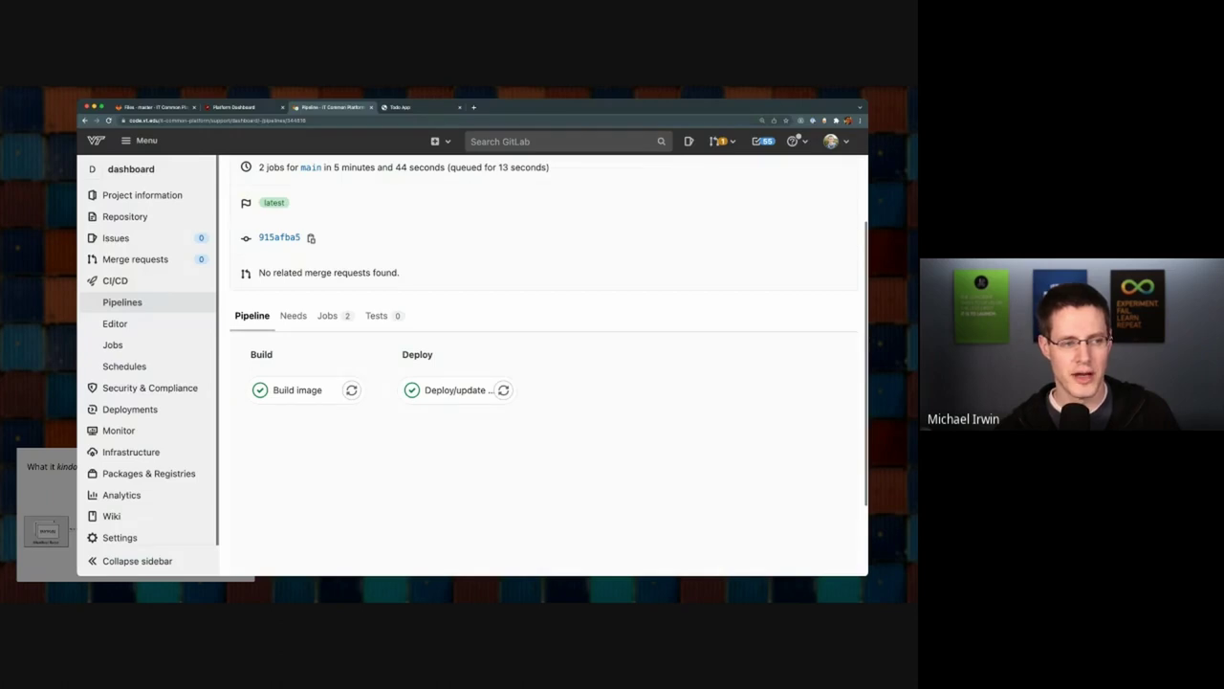
pyautogui.click(142, 195)
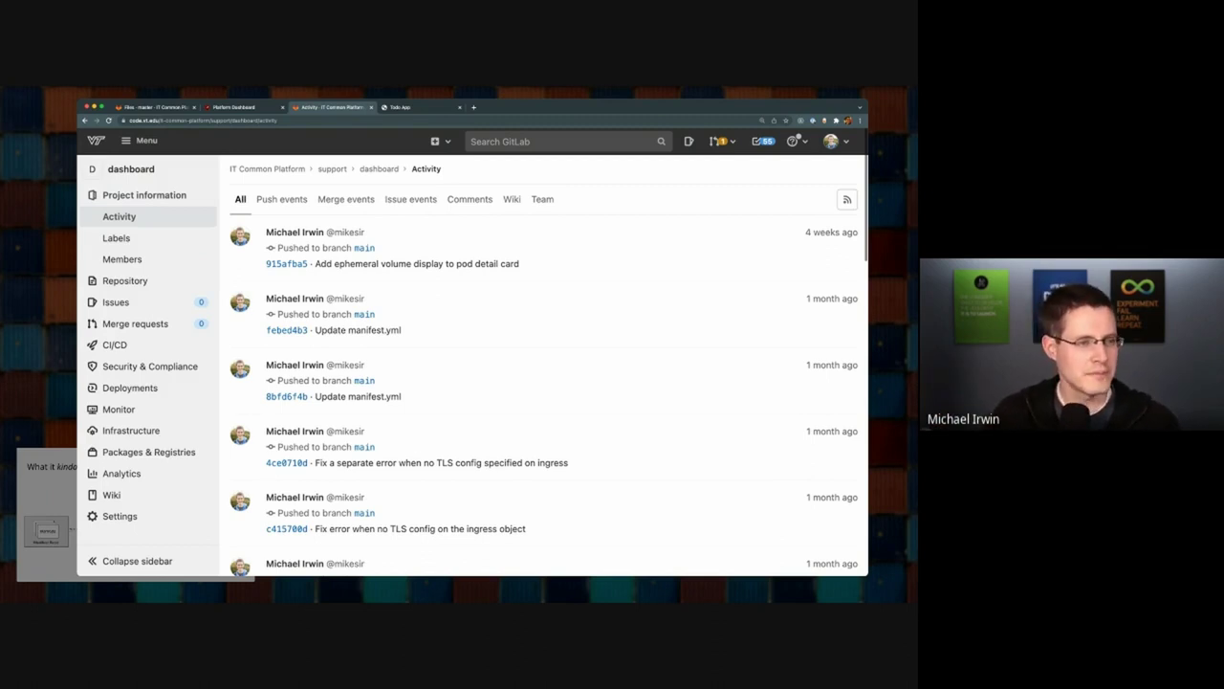
# Step: Switch to the Platform Dashboard, examine the server address in the local CLI setup's set-cluster command, and close the instructions
pyautogui.click(239, 107)
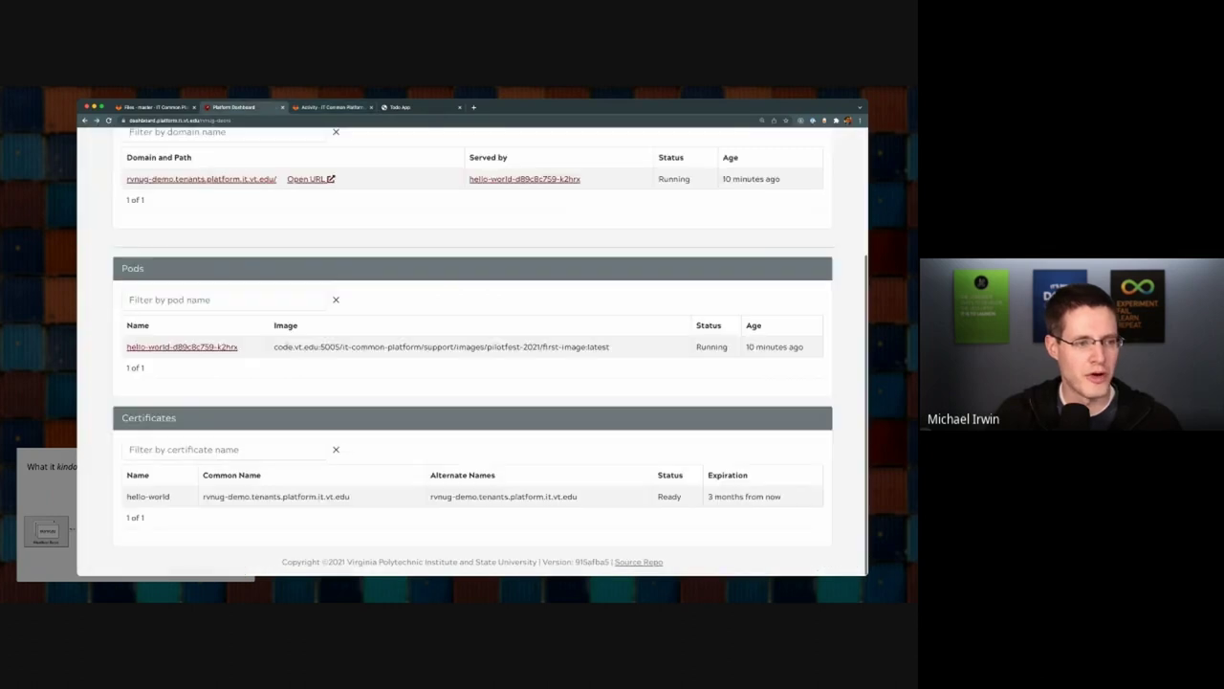
pyautogui.scroll(3, 285, 346)
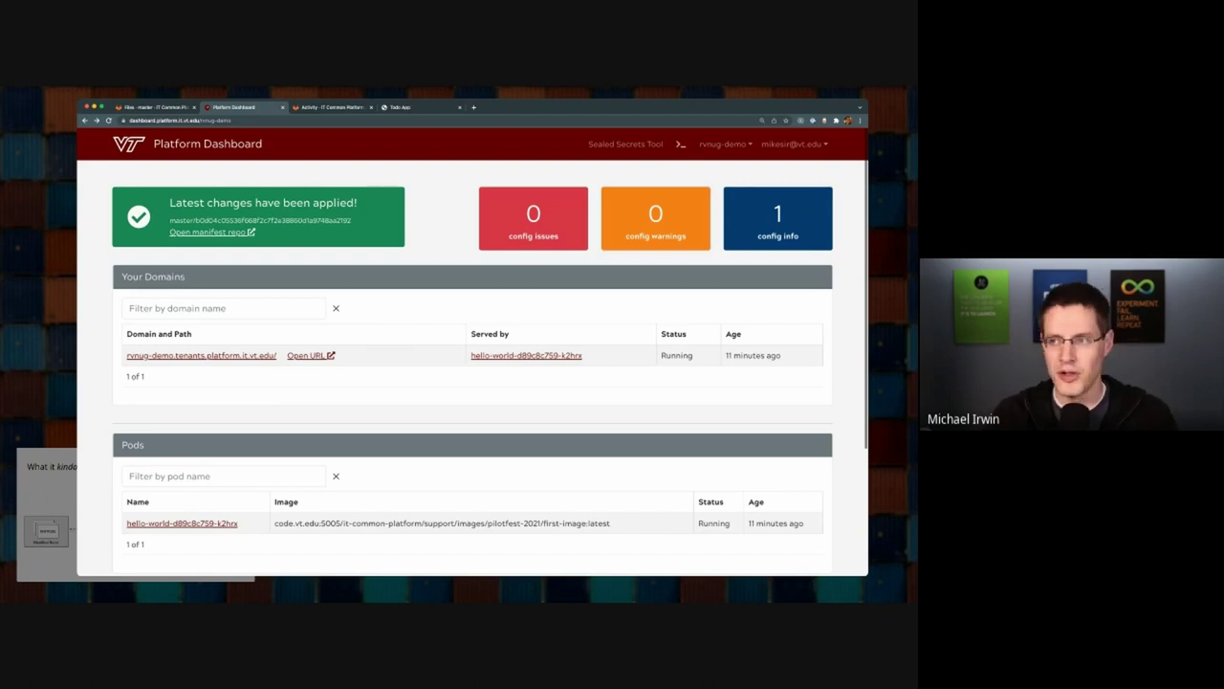
pyautogui.click(681, 144)
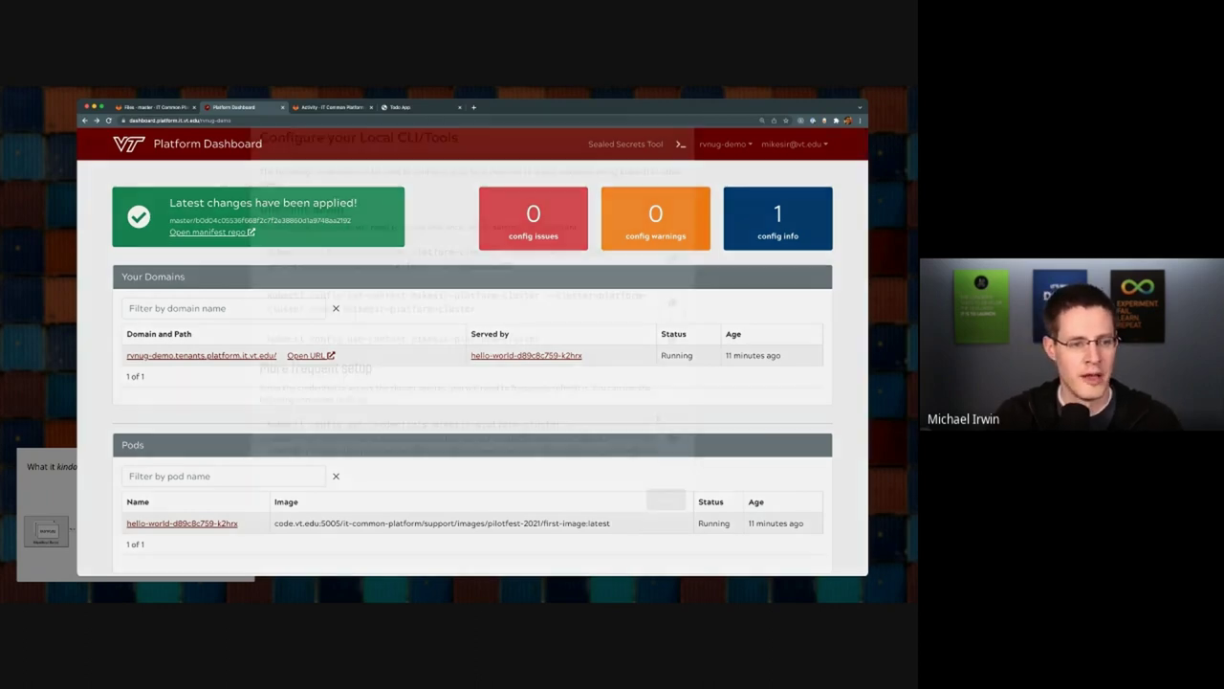
pyautogui.click(491, 289)
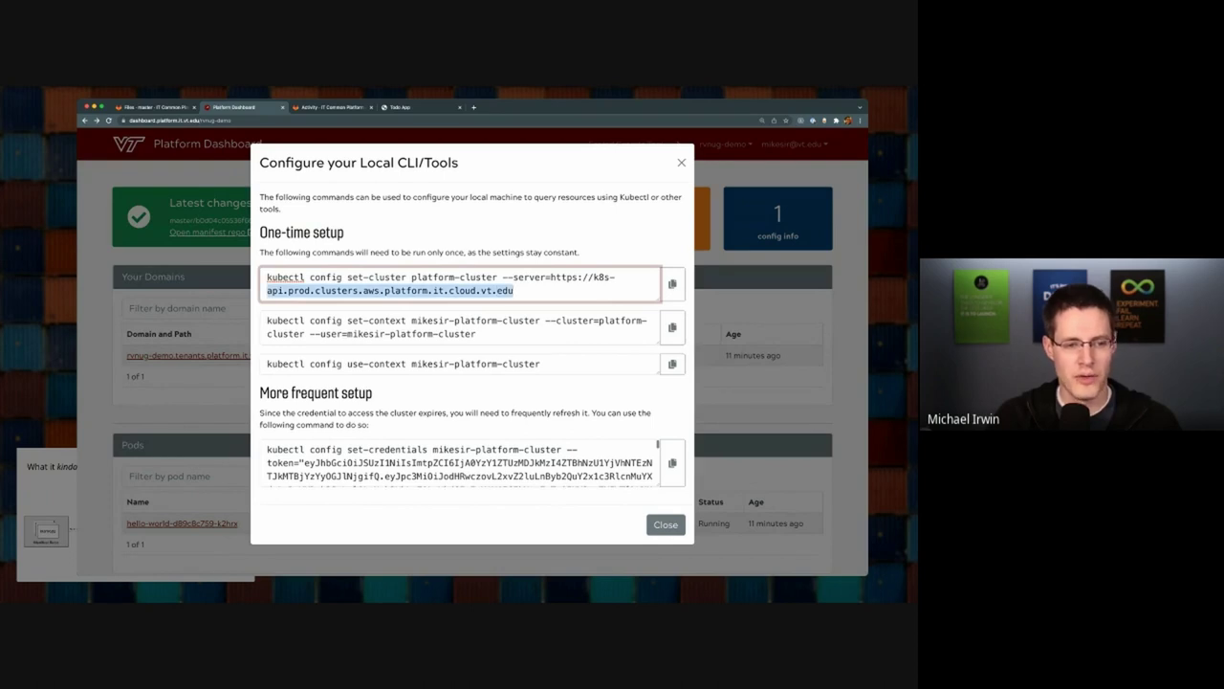
pyautogui.moveTo(516, 291); pyautogui.dragTo(542, 277)
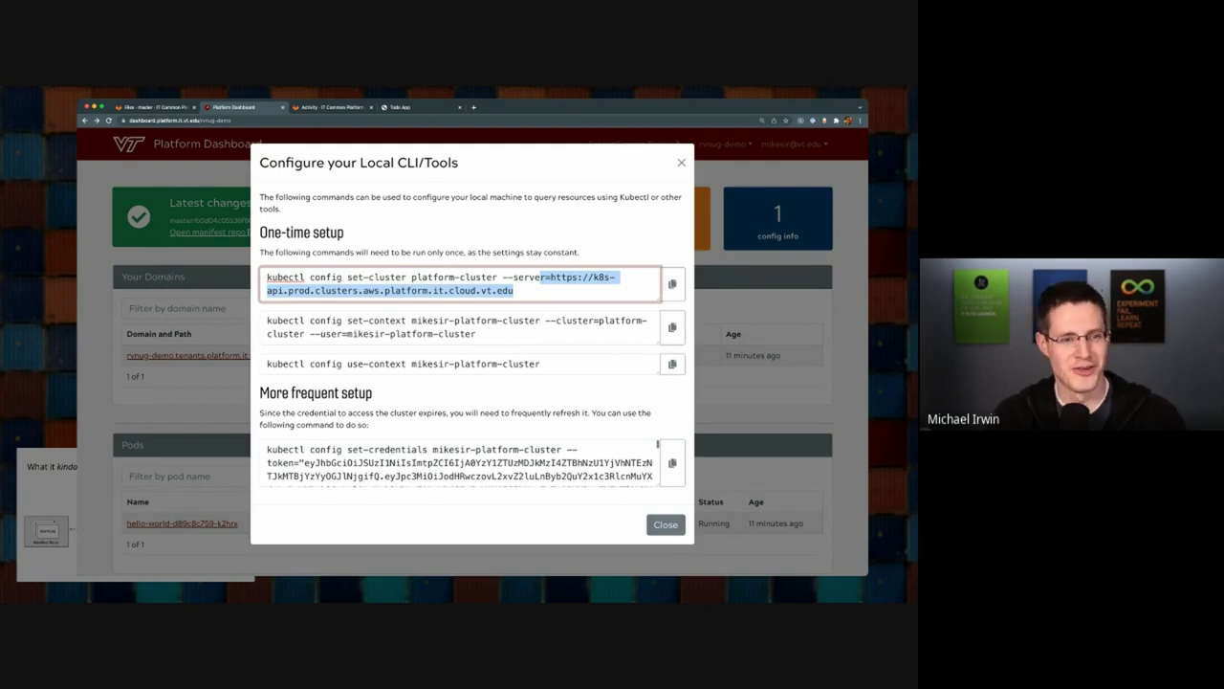
pyautogui.press('super+Tab')
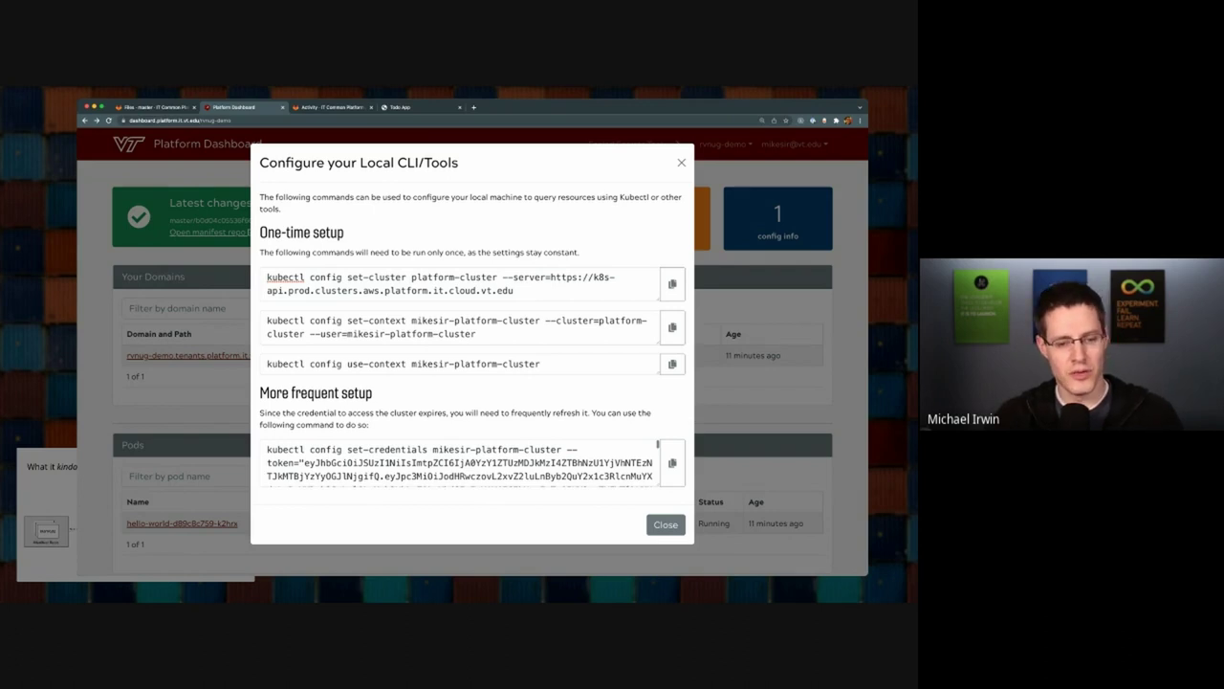
pyautogui.press('Escape')
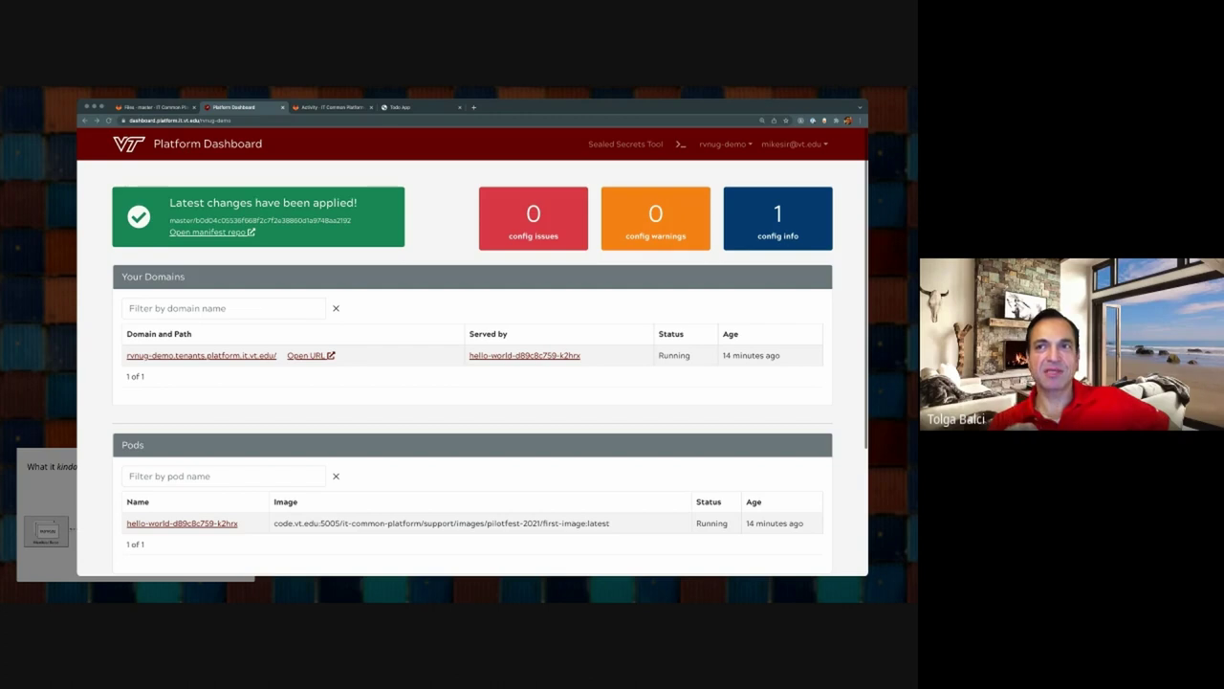
# Step: Switch the dashboard to the it-common-platform-dashboard tenant and look over its overview and the list of available tenants
pyautogui.click(725, 143)
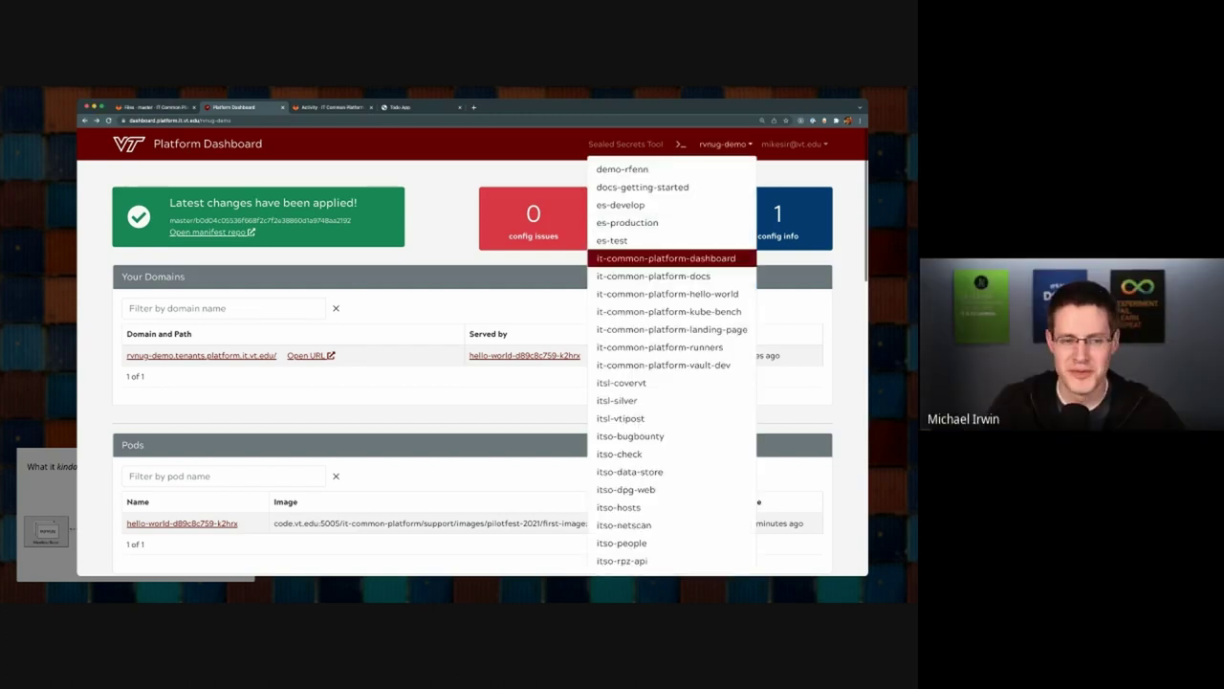
pyautogui.click(667, 258)
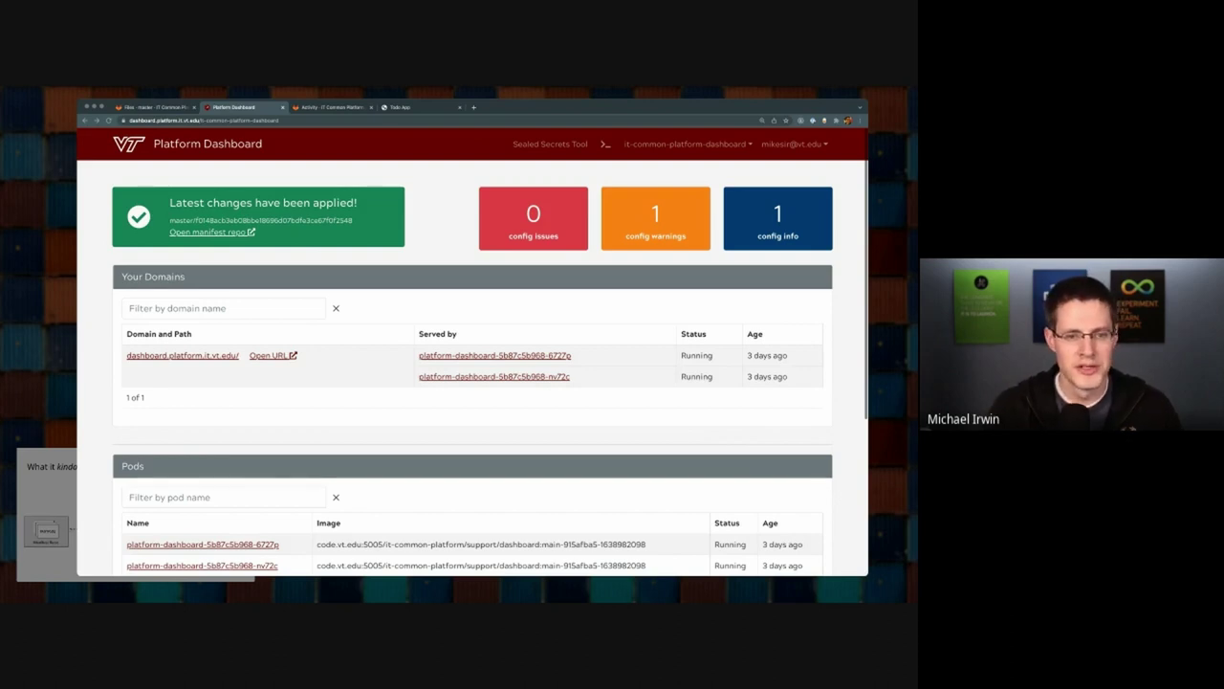
pyautogui.click(688, 144)
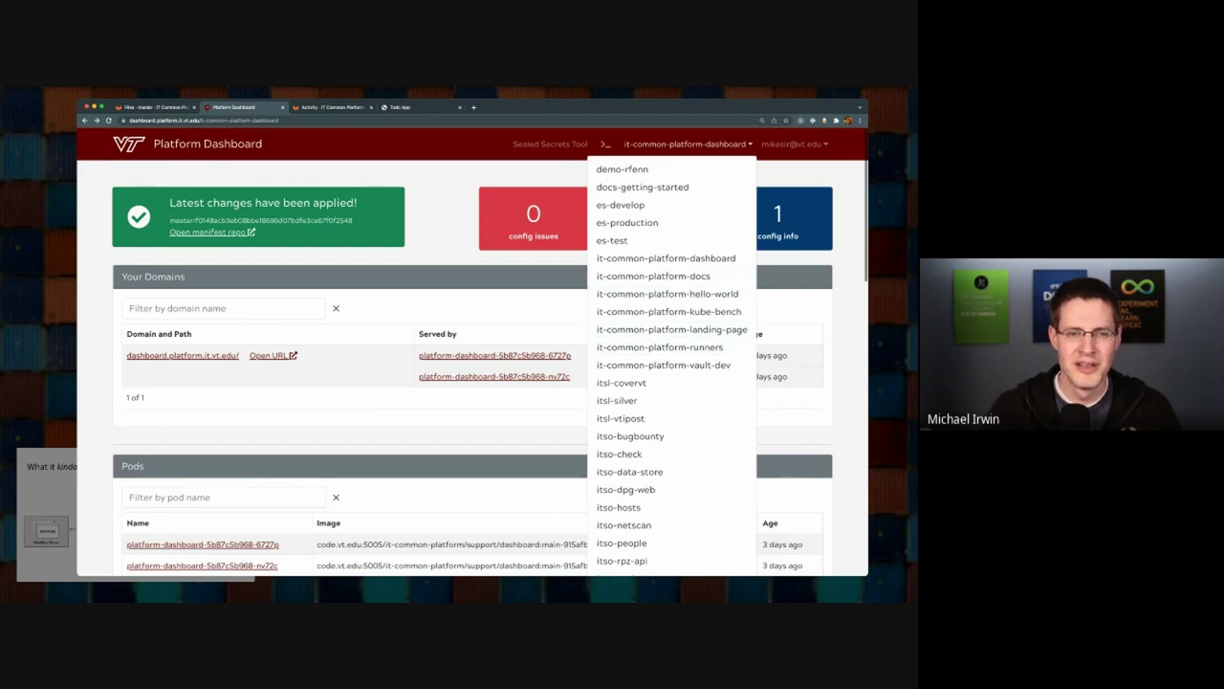
pyautogui.press('Escape')
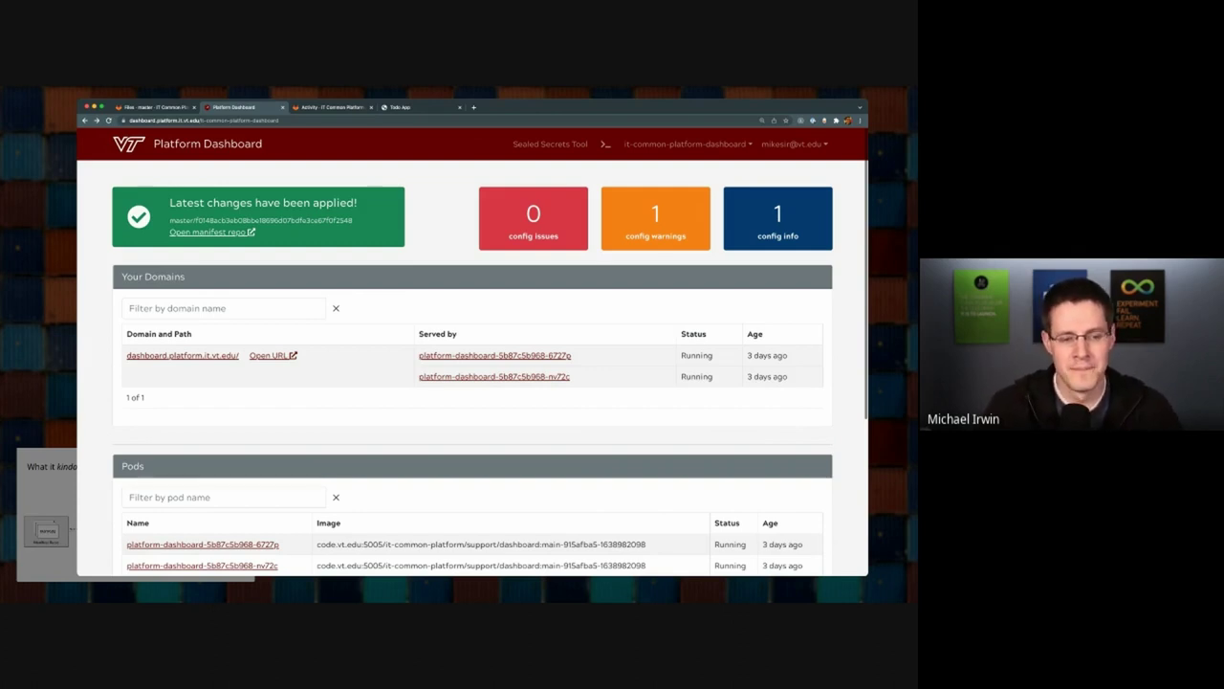
pyautogui.scroll(-1, 472, 364)
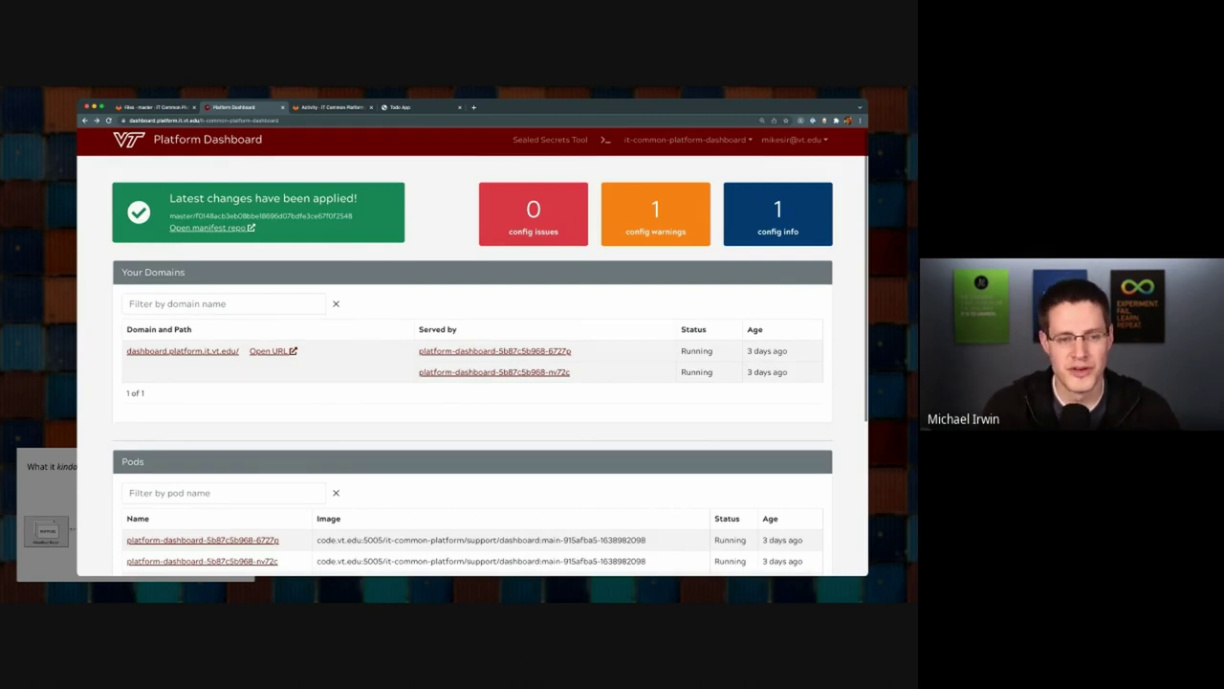
pyautogui.scroll(1, 473, 364)
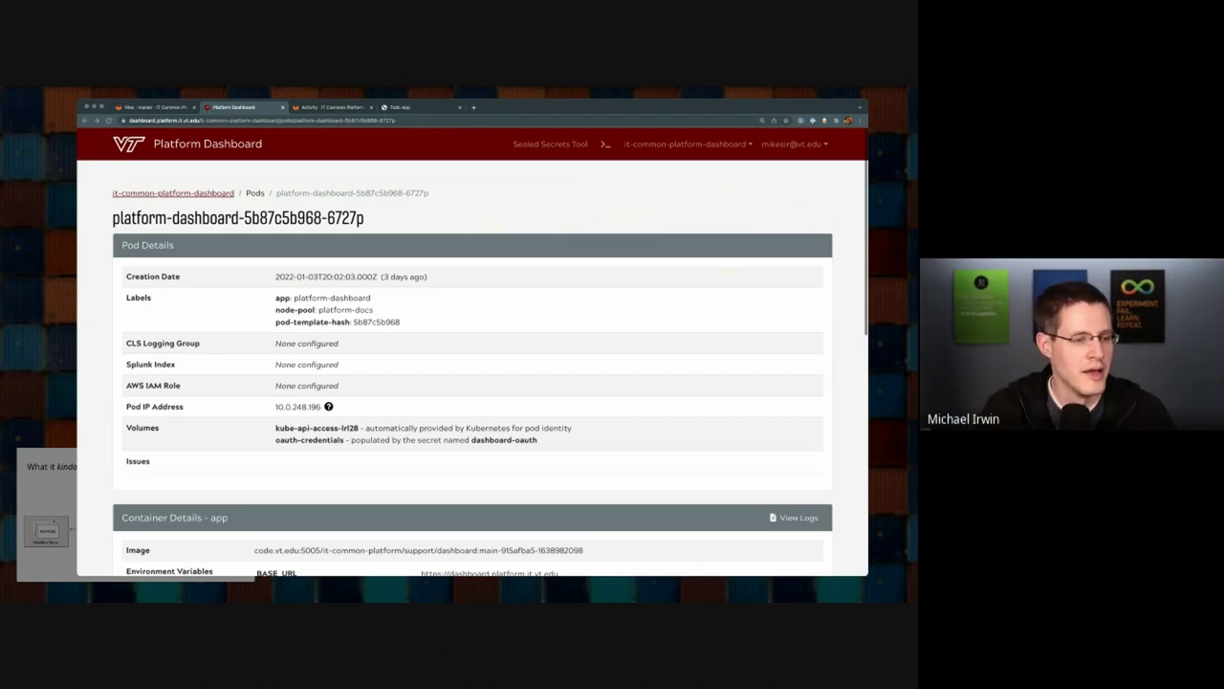
# Step: Return from the pod details to the tenant overview and examine the common name of the platform-dashboard certificate
pyautogui.press('super+[')
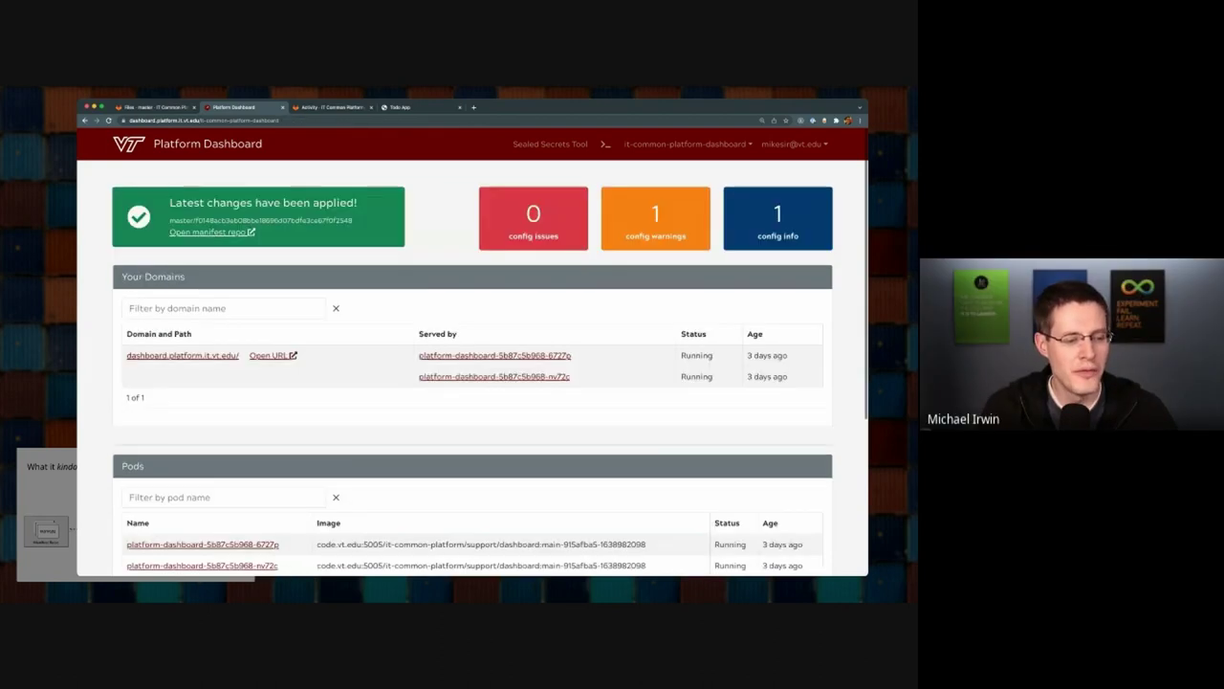
pyautogui.scroll(-3, 472, 351)
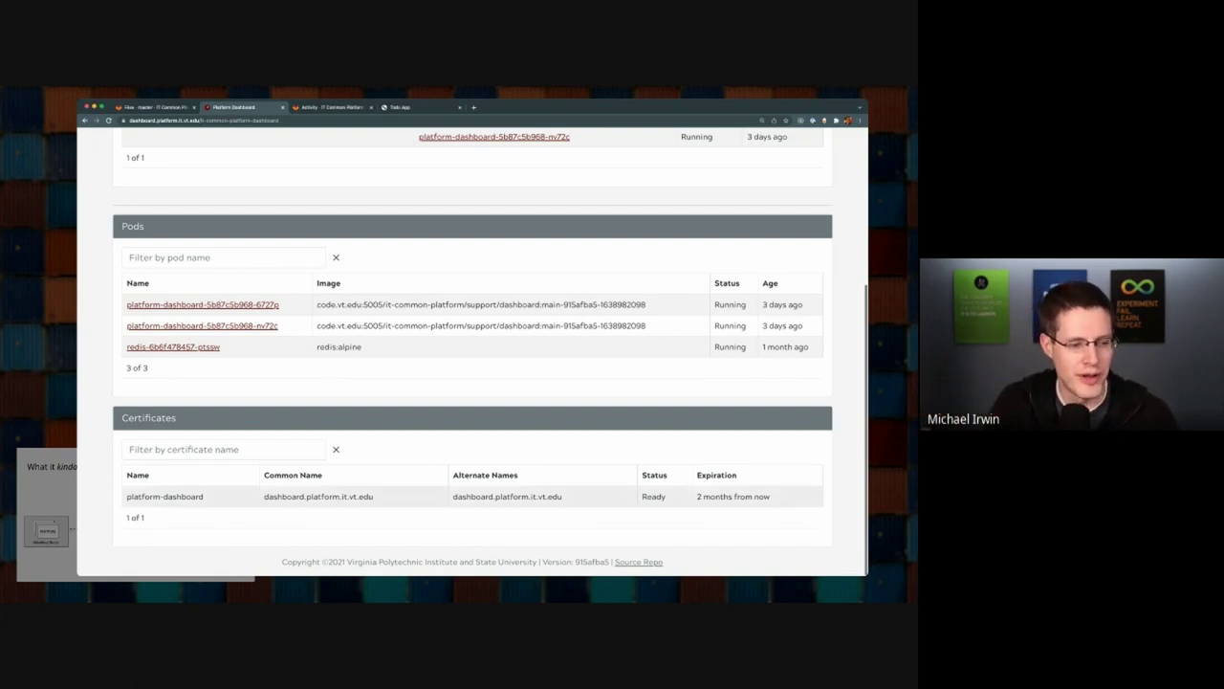
pyautogui.doubleClick(302, 497)
pyautogui.click(318, 496)
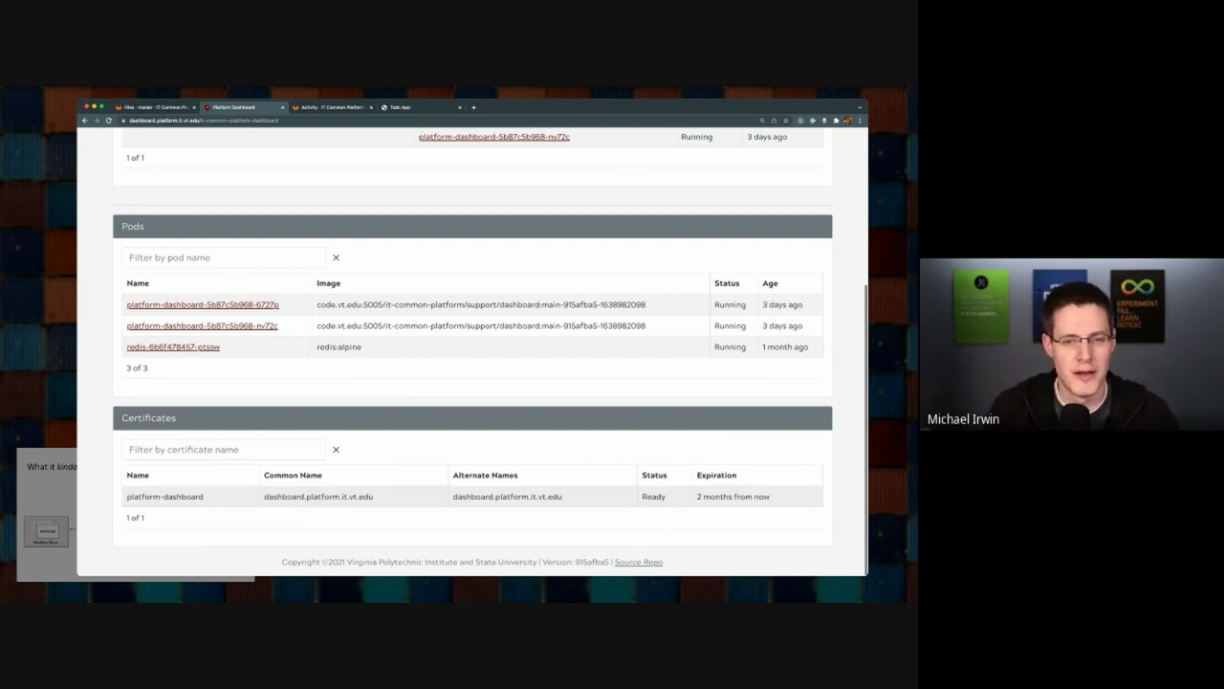
pyautogui.scroll(5, 473, 352)
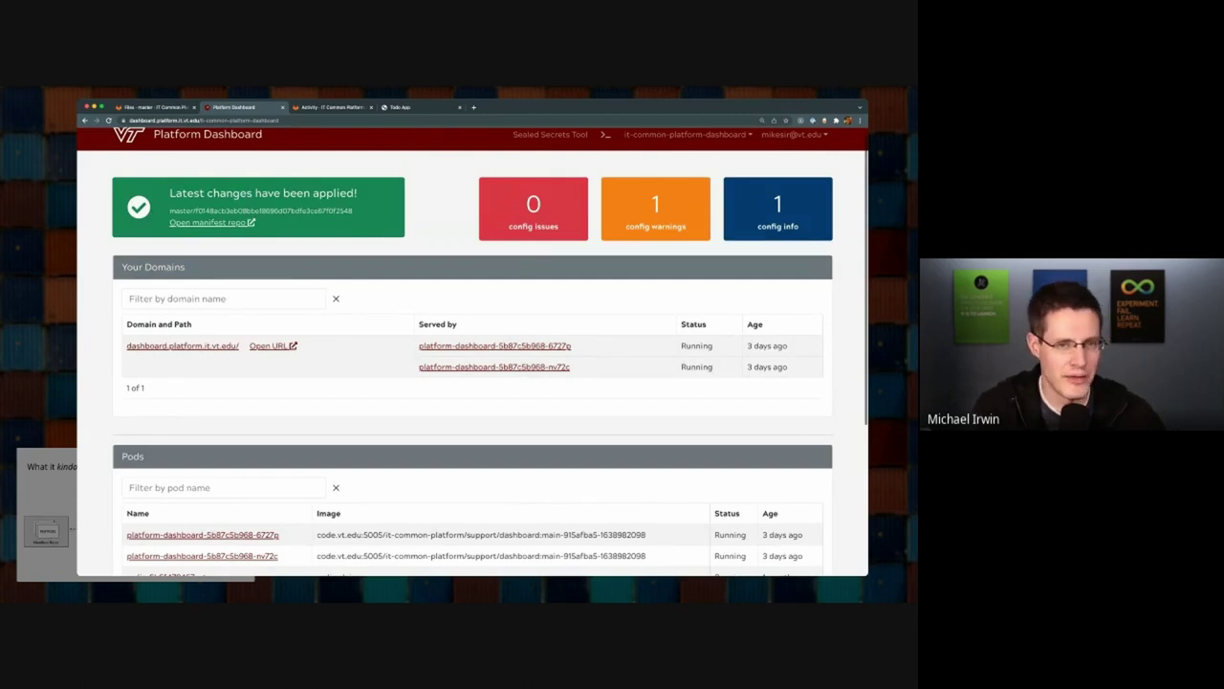
pyautogui.scroll(1, 472, 351)
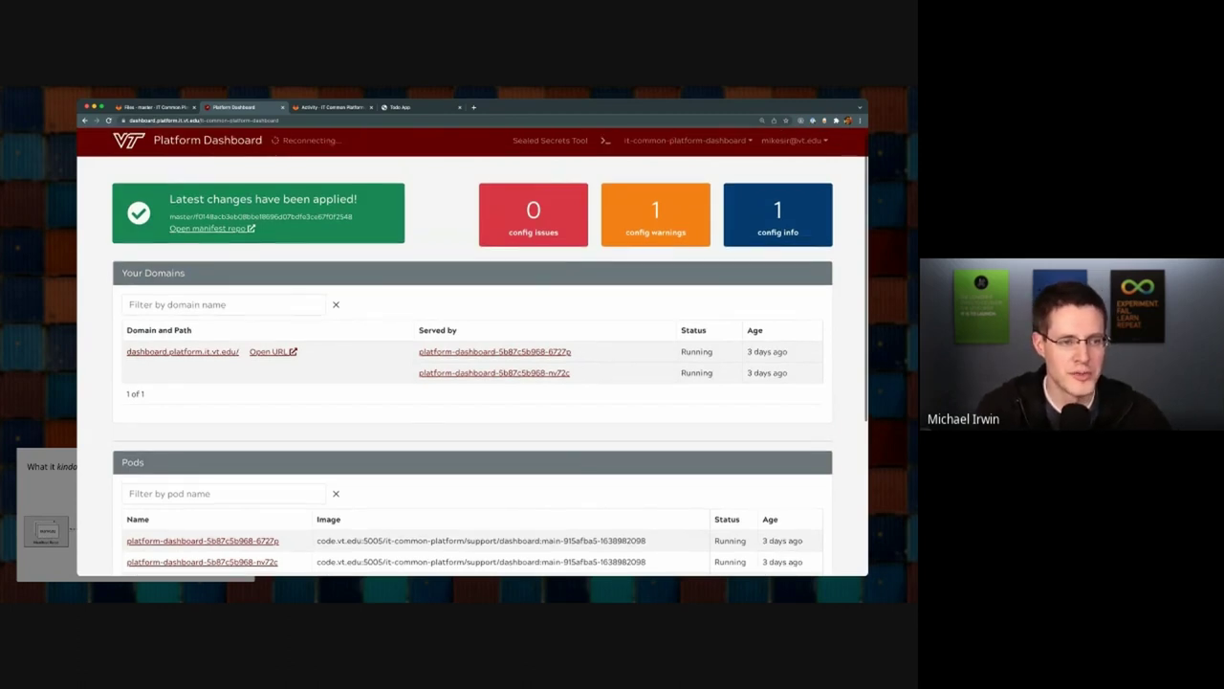
# Step: Switch the dashboard to the rvnug-demo tenant and examine its hello-world certificate's common name and the pod's image
pyautogui.click(687, 144)
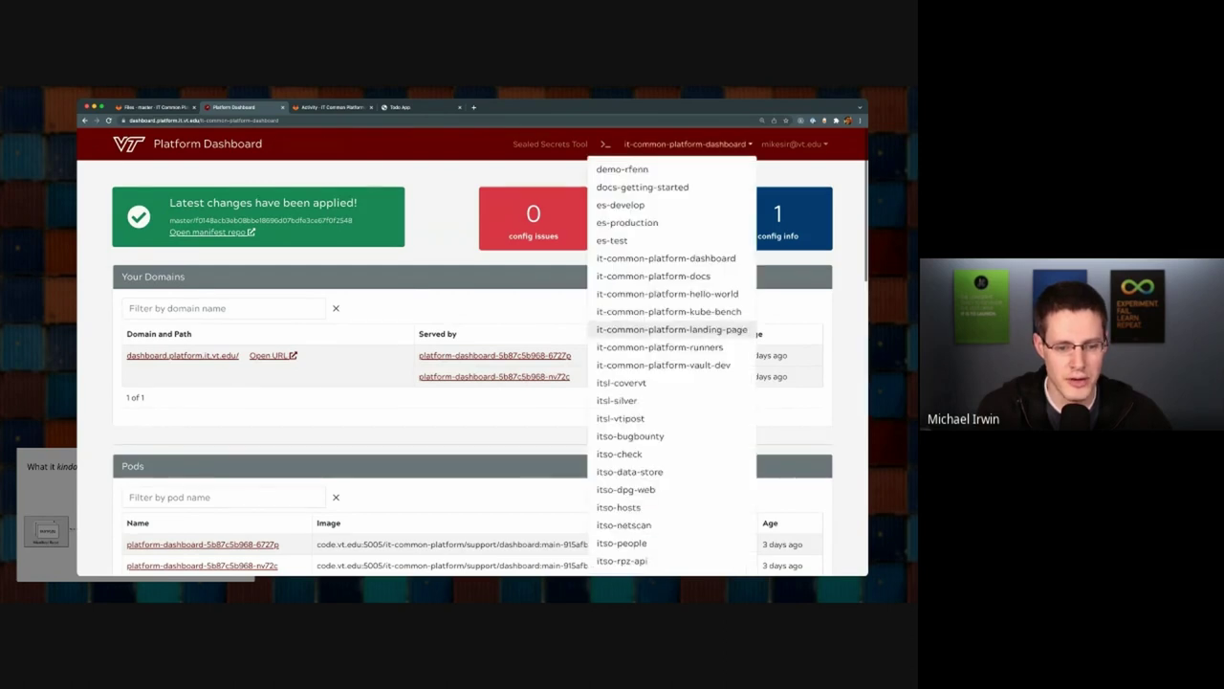
pyautogui.scroll(-10, 672, 331)
pyautogui.click(672, 525)
pyautogui.scroll(-3, 473, 351)
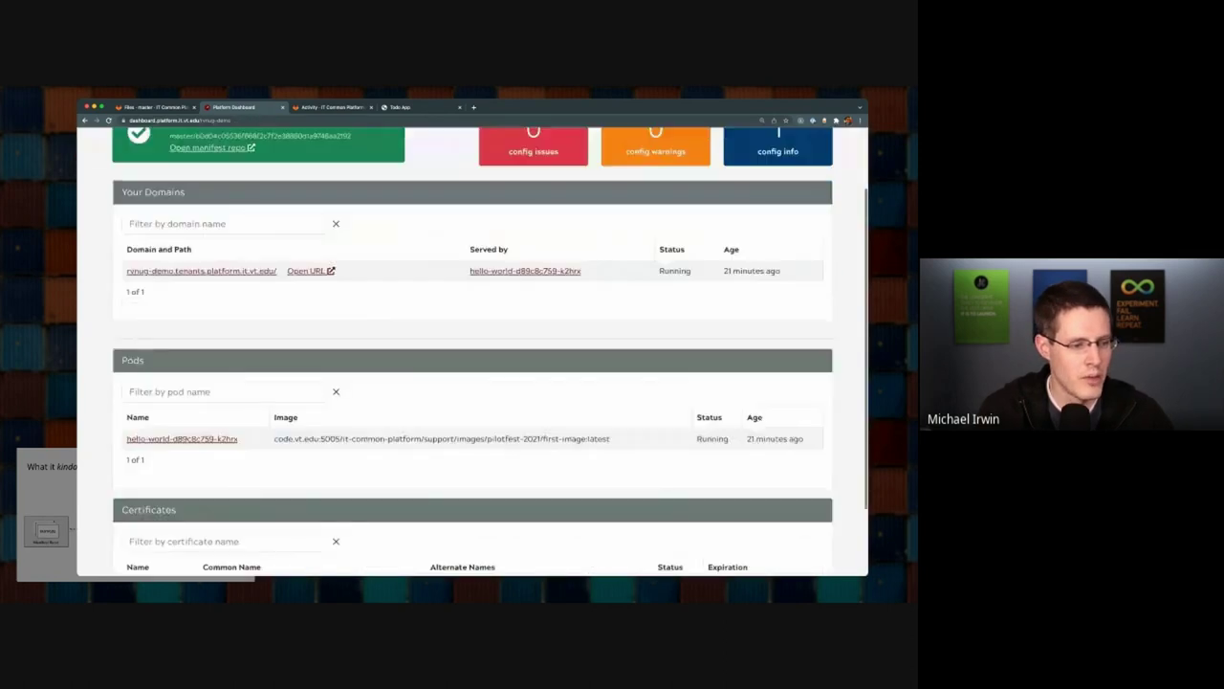
pyautogui.moveTo(233, 497); pyautogui.dragTo(350, 497)
pyautogui.click(350, 497)
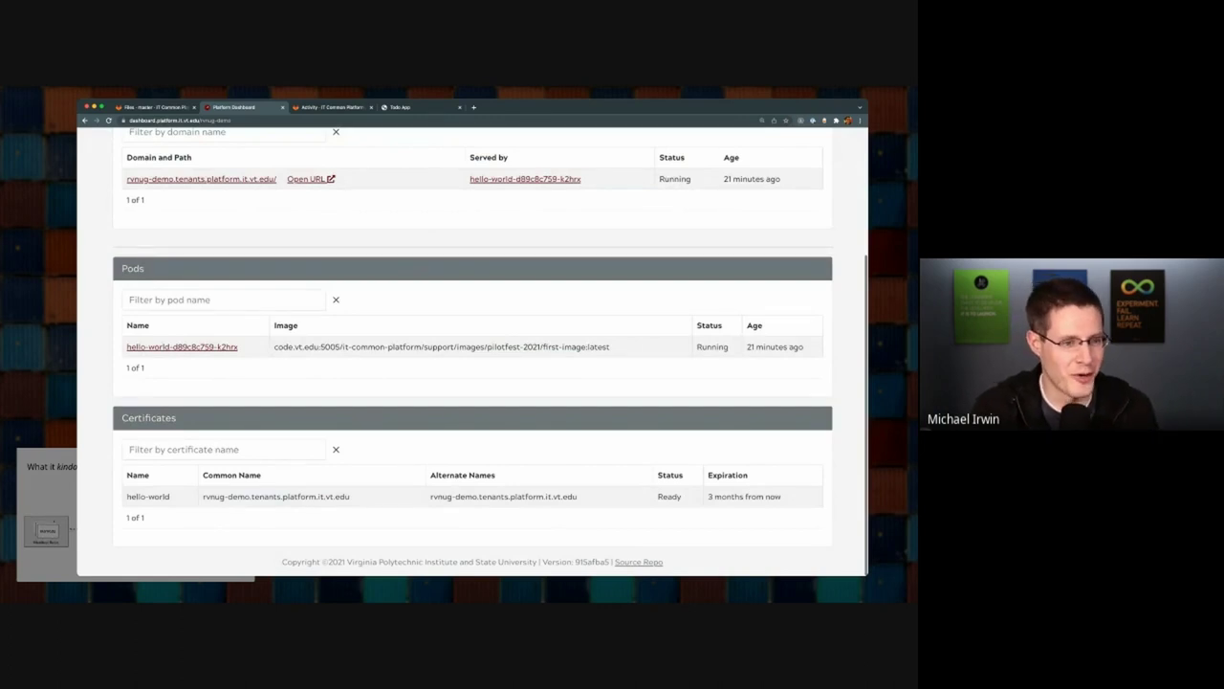
pyautogui.moveTo(285, 346); pyautogui.dragTo(612, 367)
pyautogui.click(612, 367)
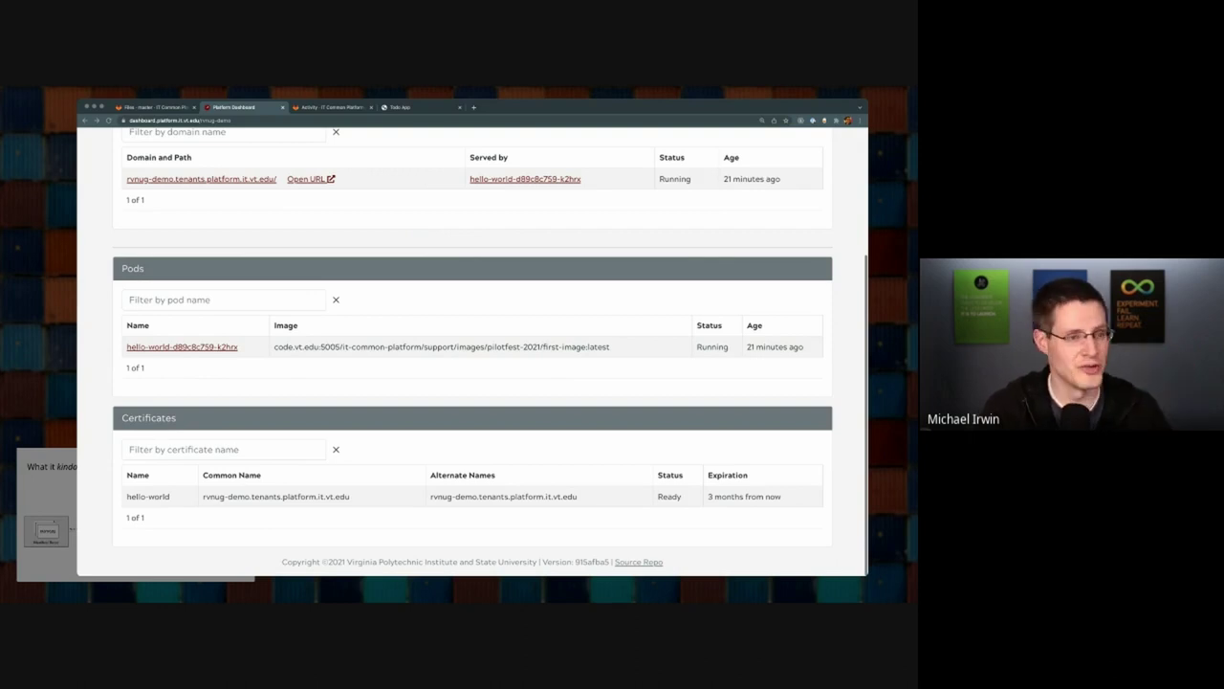
# Step: Open cert-manager.io in a new browser tab, view its home page and close the tab
pyautogui.press('super+t')
pyautogui.write('cert-manager.io')
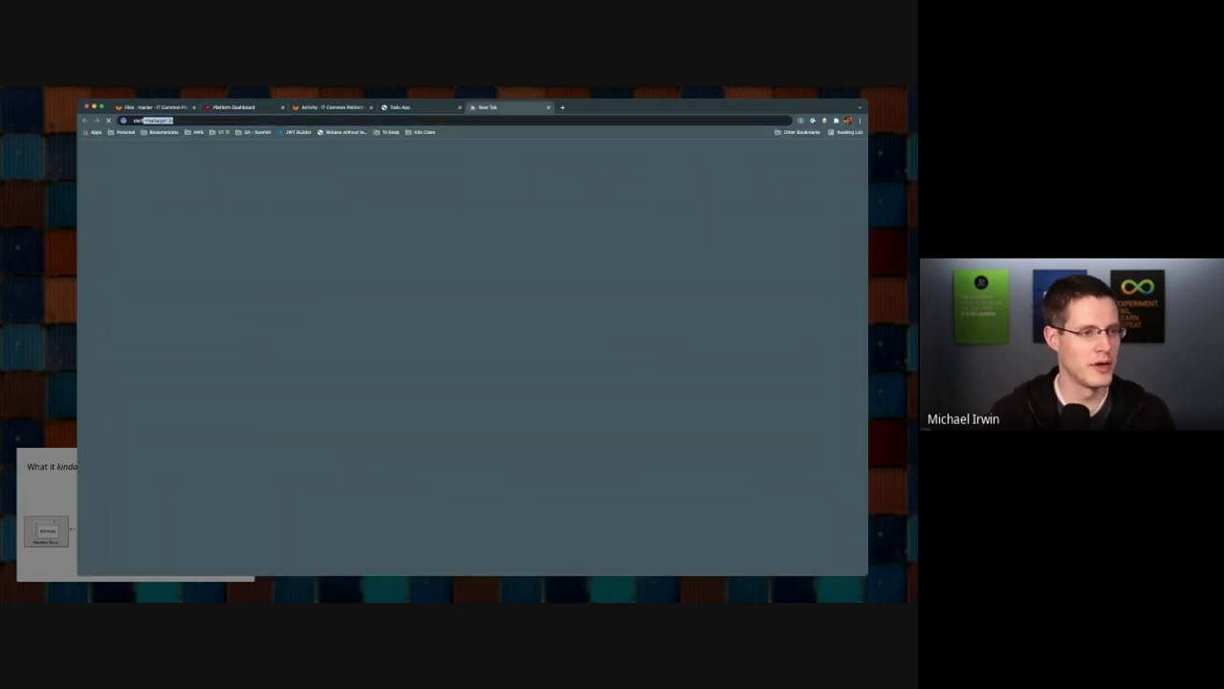
pyautogui.press('Return')
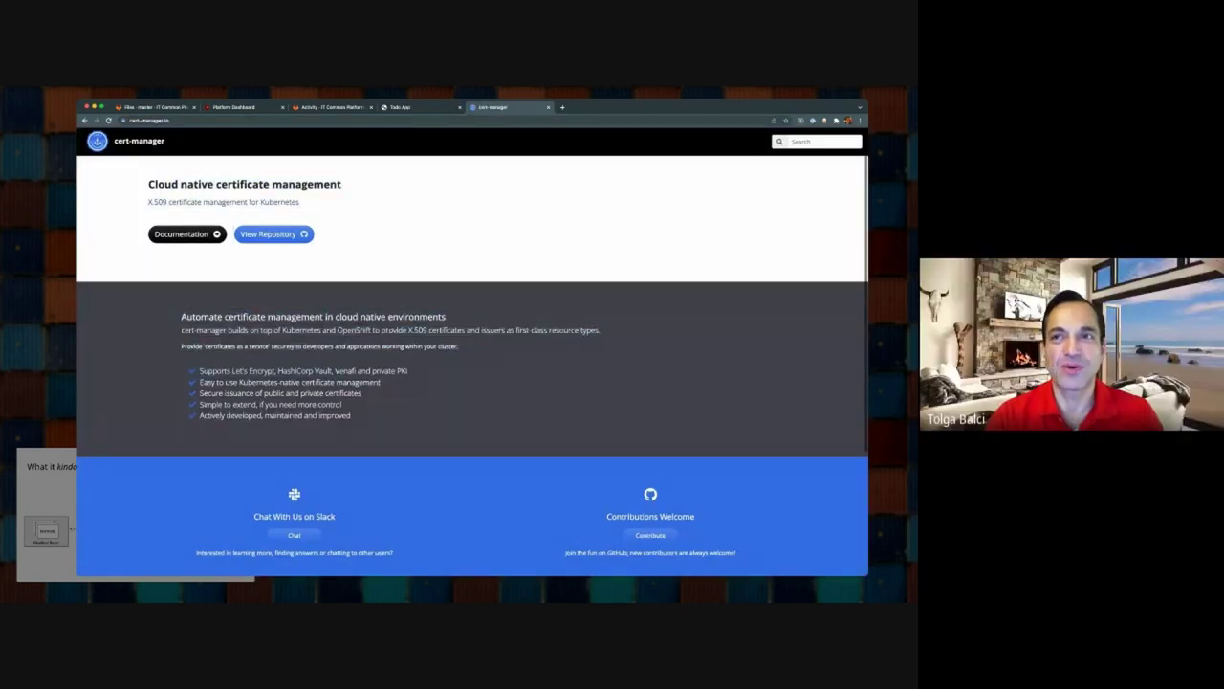
pyautogui.hotkey('ctrl', 'w')
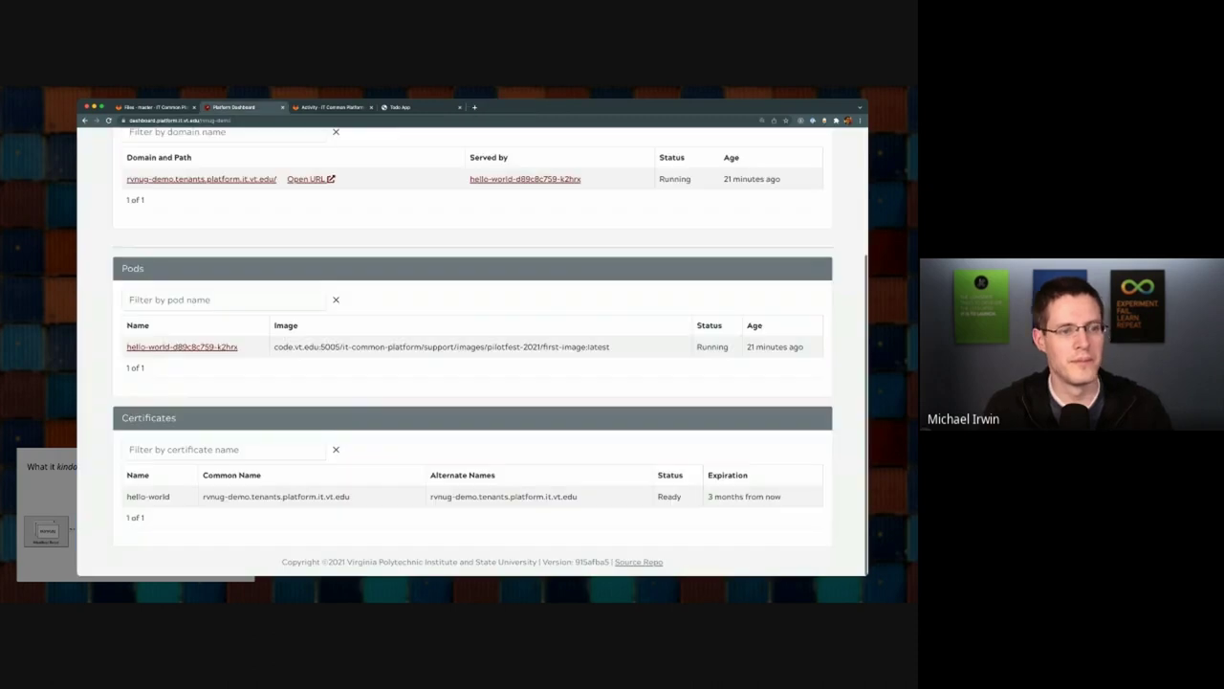
# Step: Examine the expiration of the hello-world certificate in the rvnug-demo tenant overview
pyautogui.scroll(3, 472, 352)
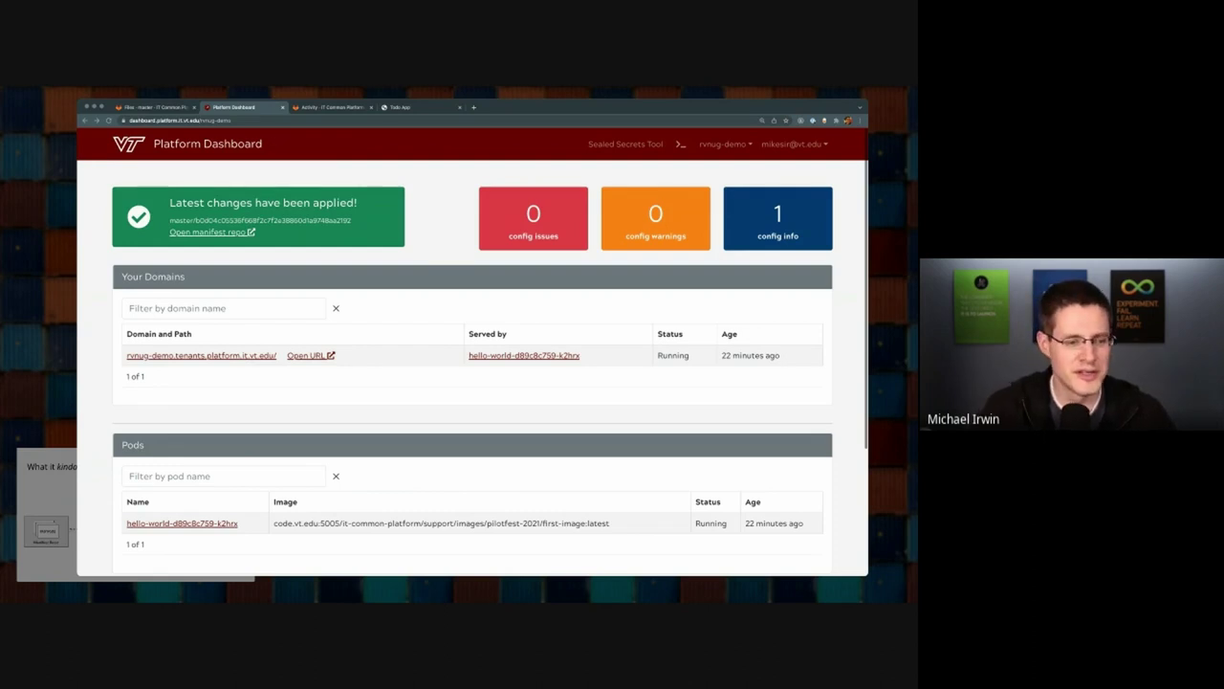
pyautogui.scroll(-5, 473, 349)
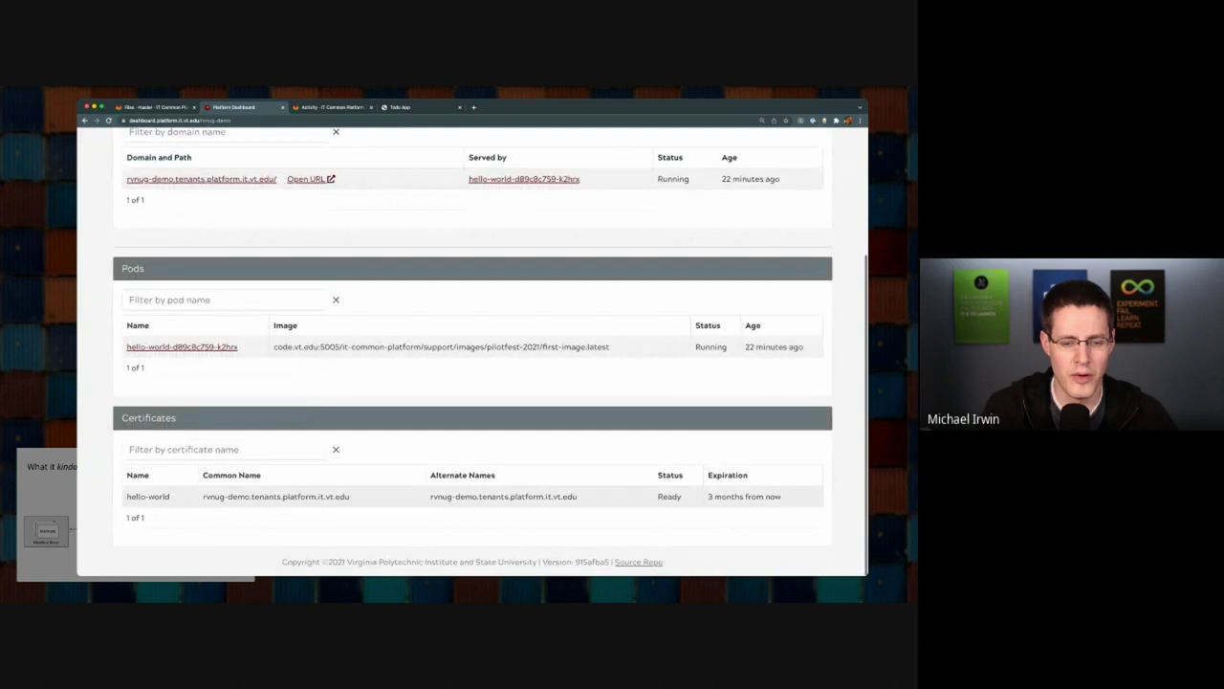
pyautogui.moveTo(708, 496); pyautogui.dragTo(782, 496)
pyautogui.click(781, 496)
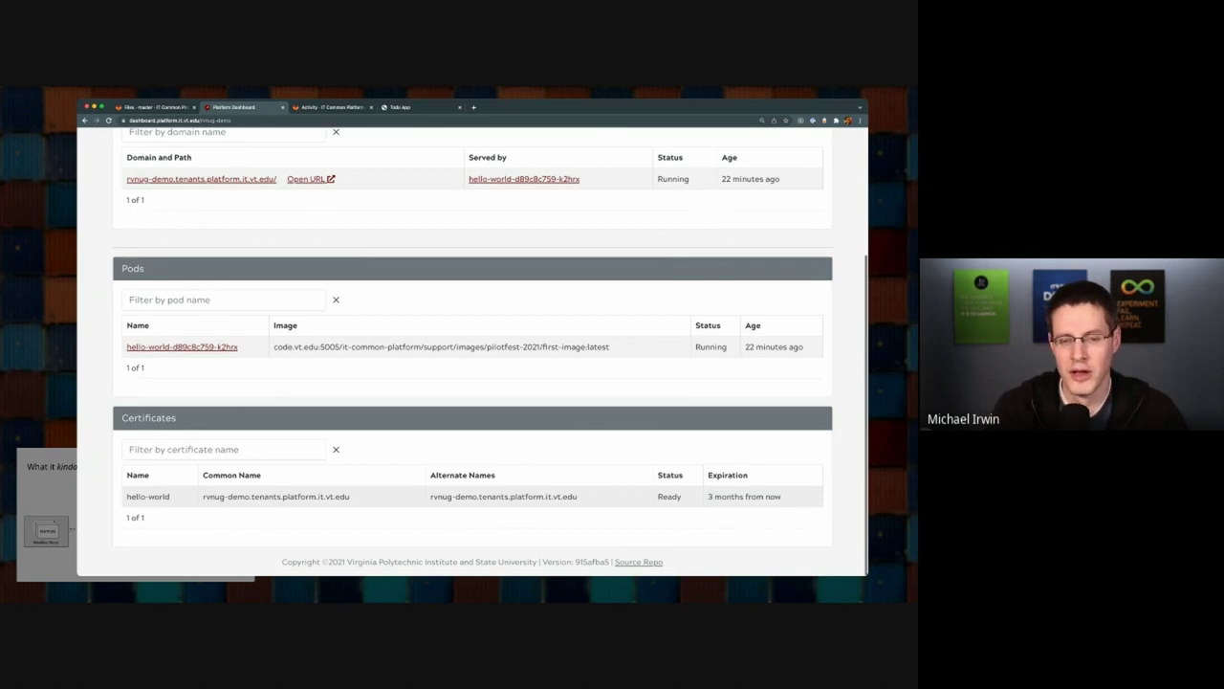
pyautogui.scroll(4, 473, 344)
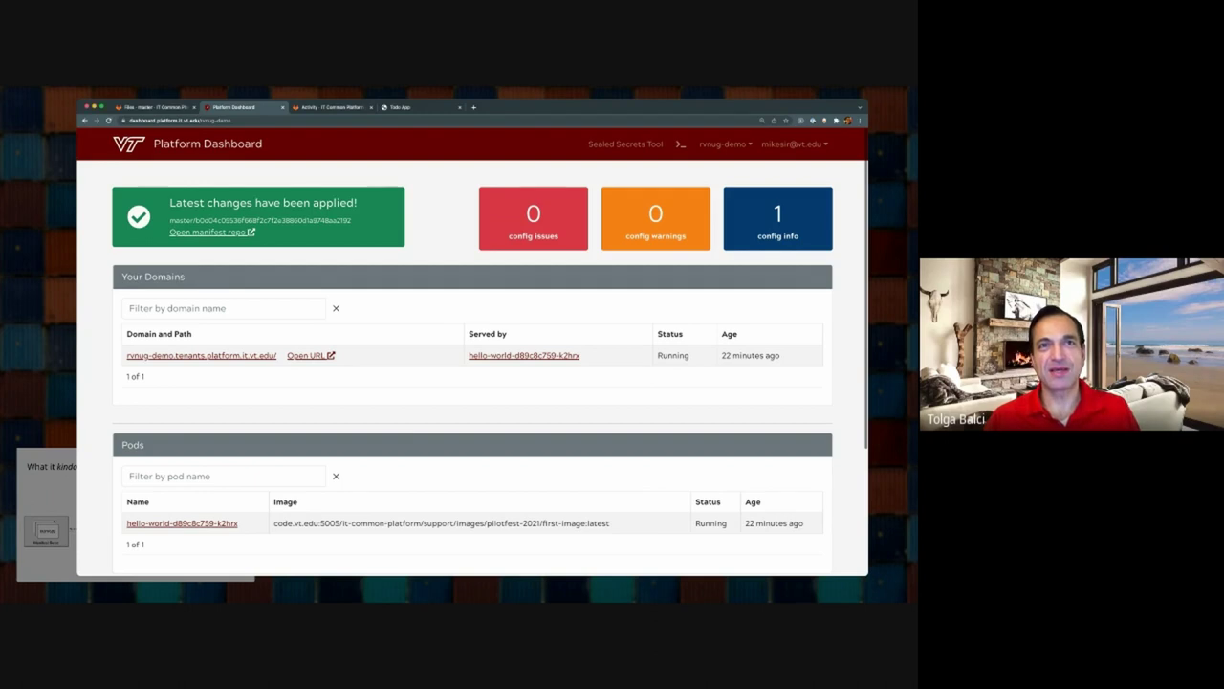
# Step: Reopen cert-manager.io in a separate browser tab and look through the whole home page
pyautogui.press('super+t')
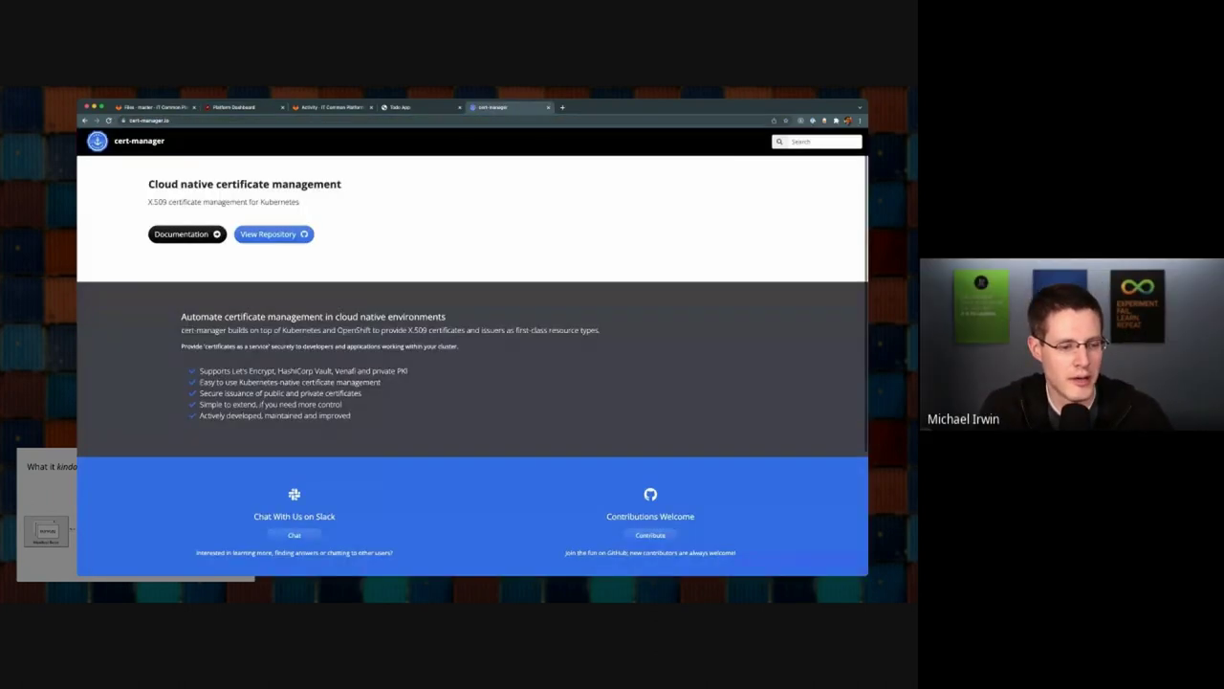
pyautogui.scroll(-5, 472, 354)
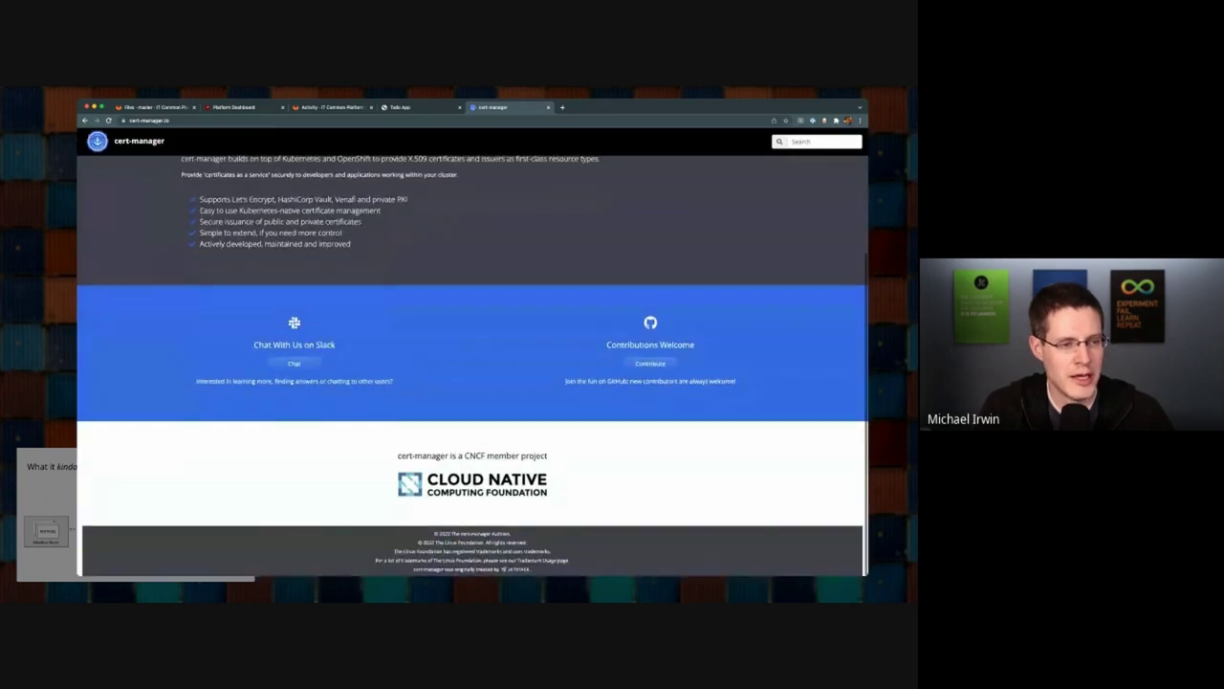
pyautogui.scroll(3, 472, 363)
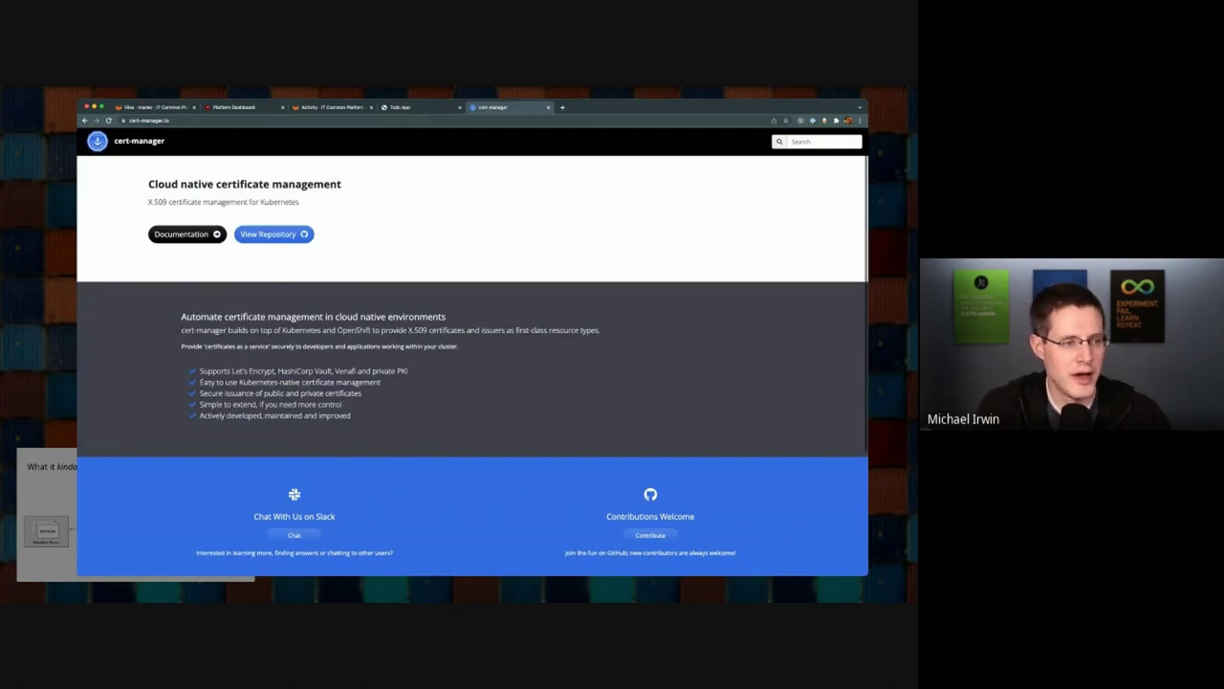
# Step: Open certificate.yaml in the rvnug-demo GitLab repository and examine the full Certificate manifest, from apiVersion to the letsencrypt issuer
pyautogui.press('super+1')
pyautogui.click(288, 357)
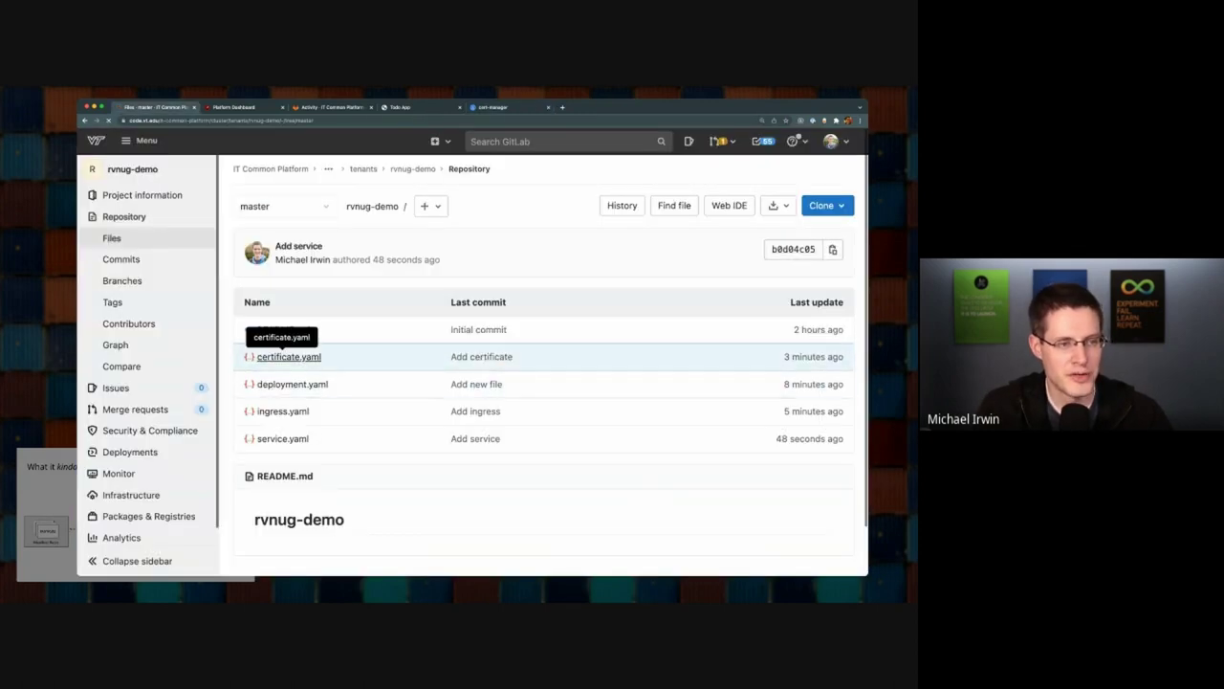
pyautogui.moveTo(306, 333); pyautogui.dragTo(378, 468)
pyautogui.click(378, 468)
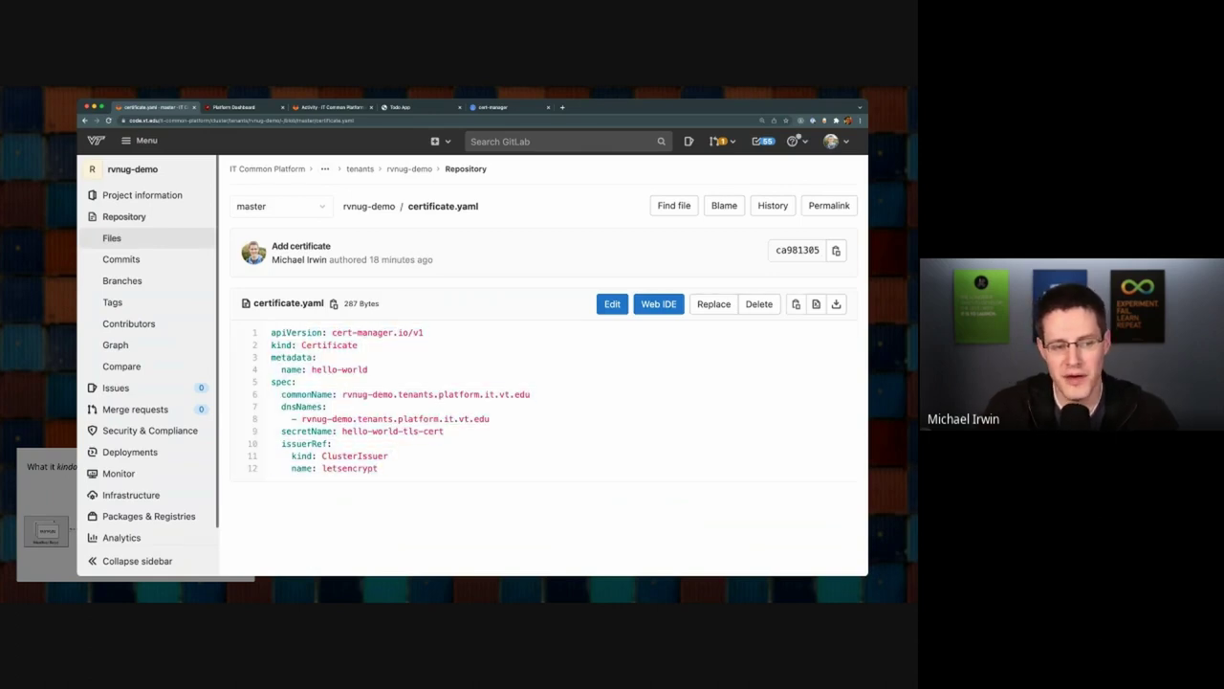
pyautogui.moveTo(297, 332); pyautogui.dragTo(350, 468)
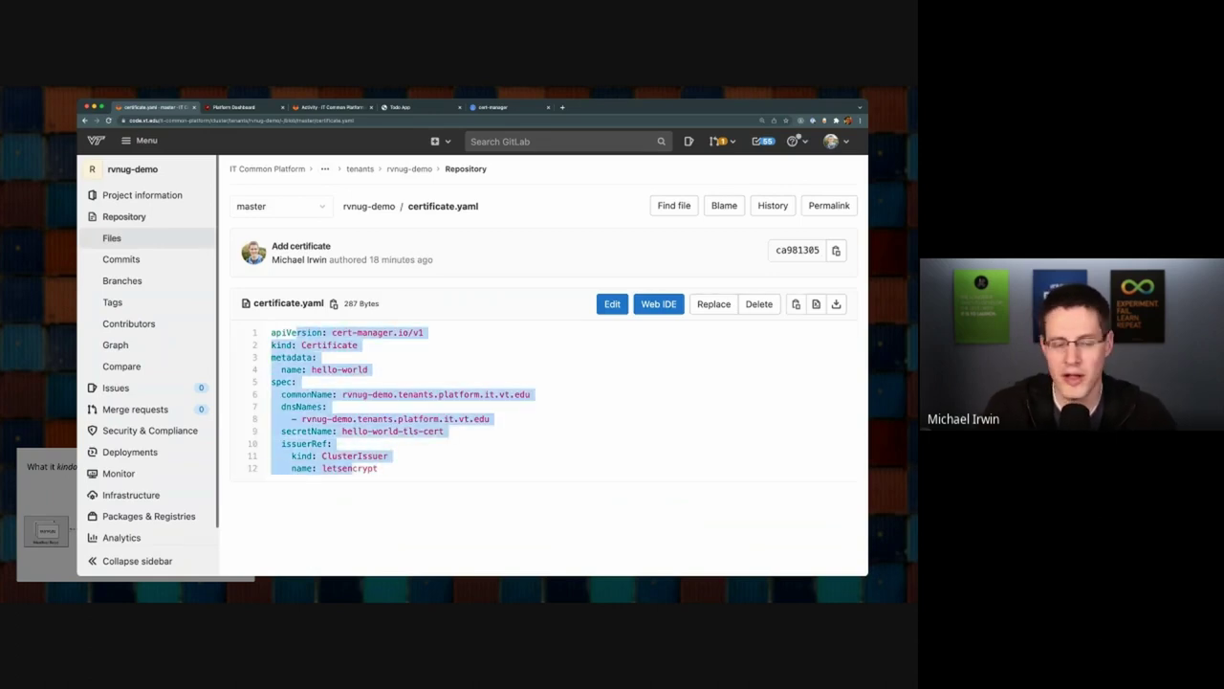
pyautogui.click(352, 468)
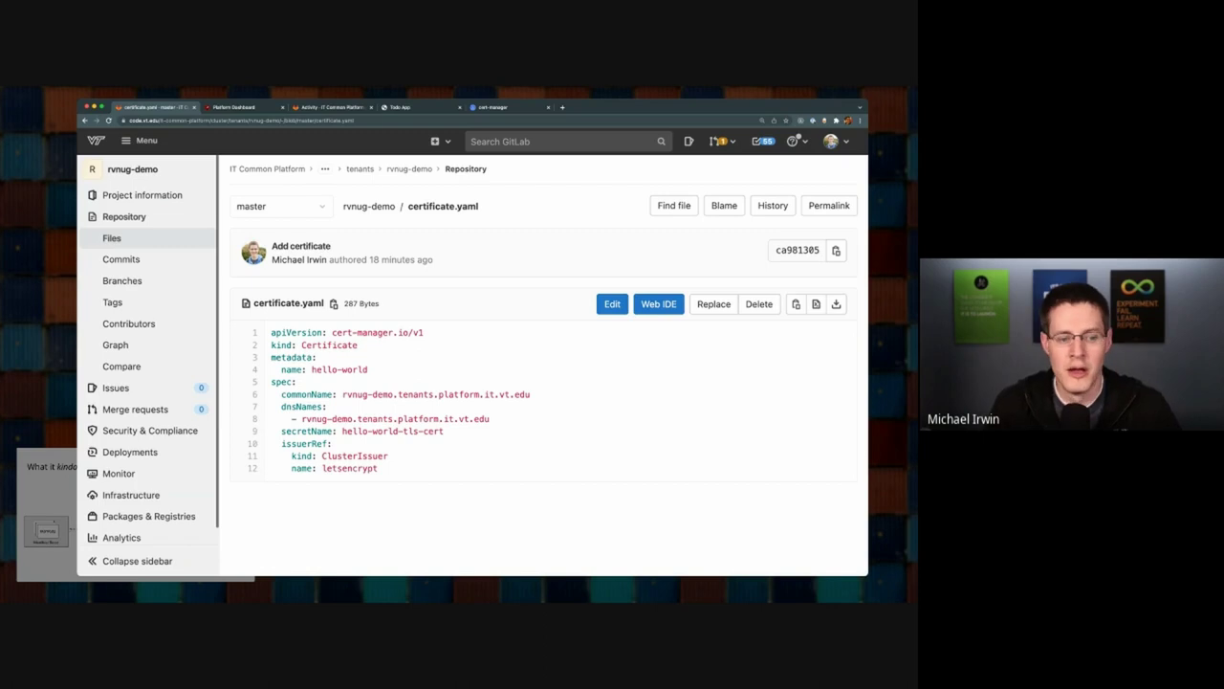
pyautogui.moveTo(377, 468); pyautogui.dragTo(270, 332)
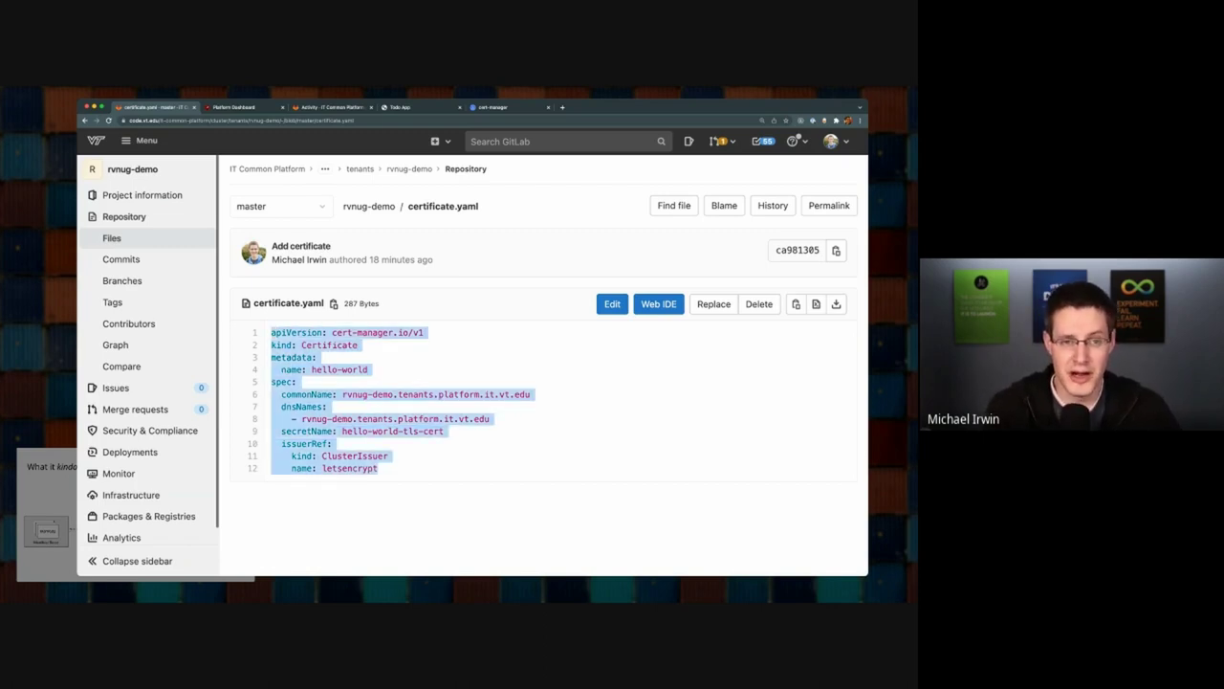
pyautogui.click(271, 332)
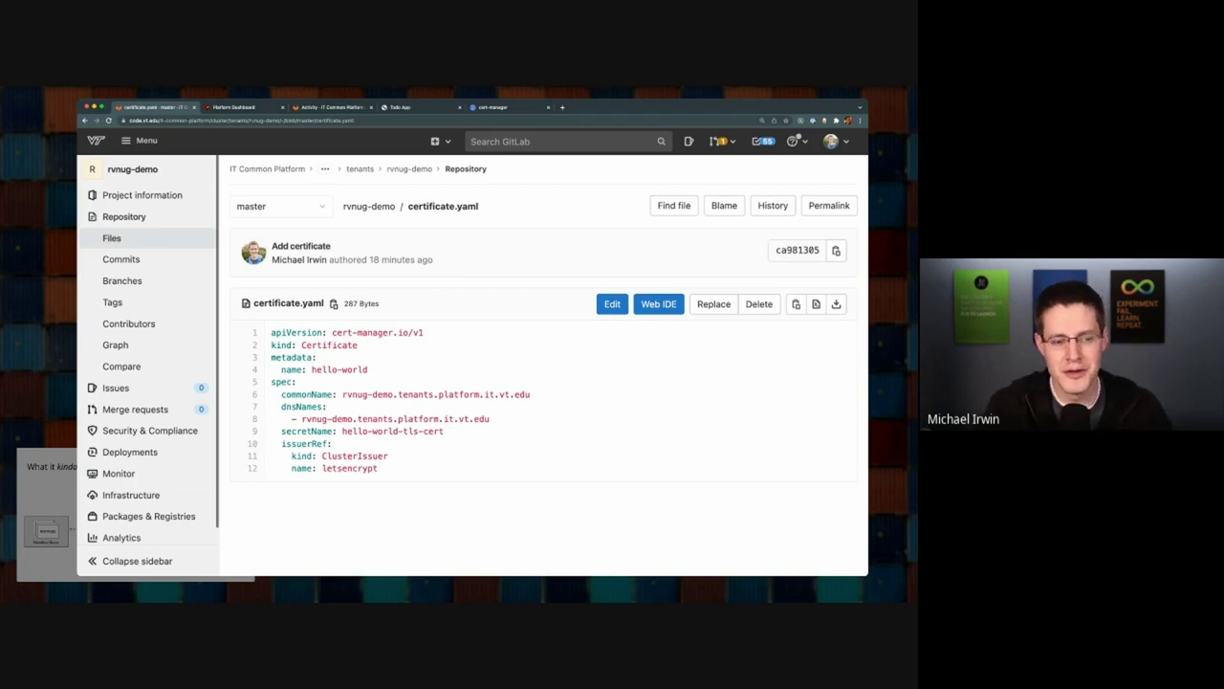
pyautogui.moveTo(271, 455); pyautogui.dragTo(272, 332)
pyautogui.click(272, 332)
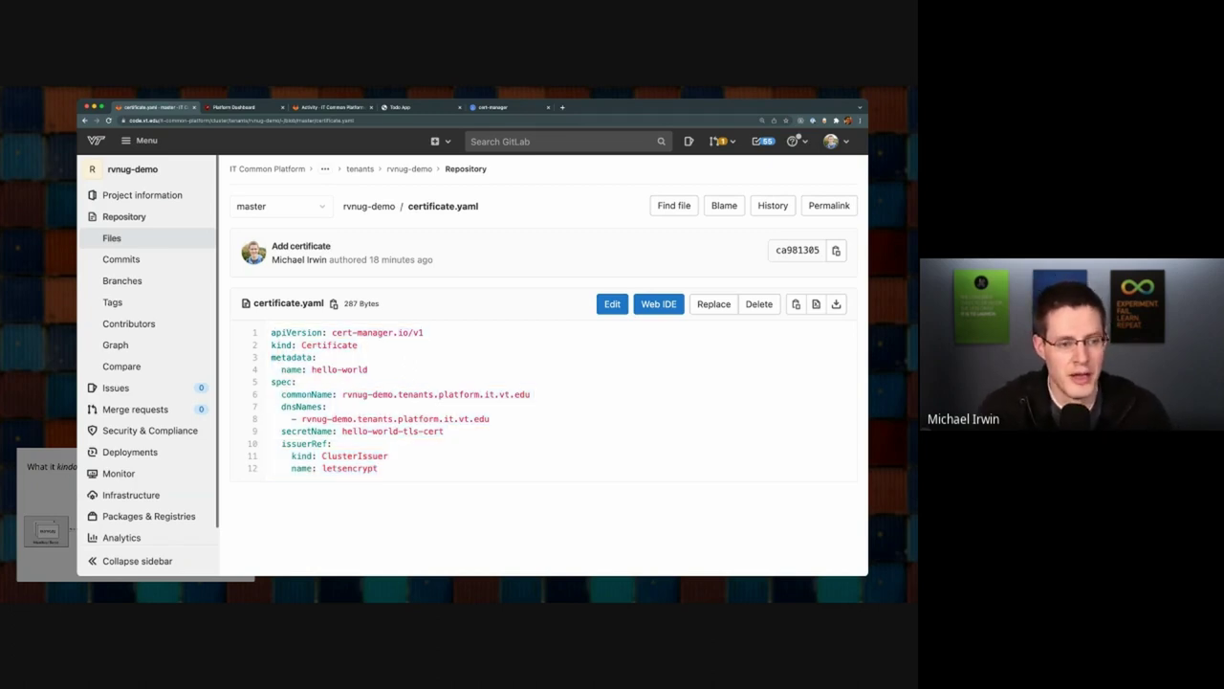
pyautogui.moveTo(271, 332); pyautogui.dragTo(379, 467)
pyautogui.click(379, 468)
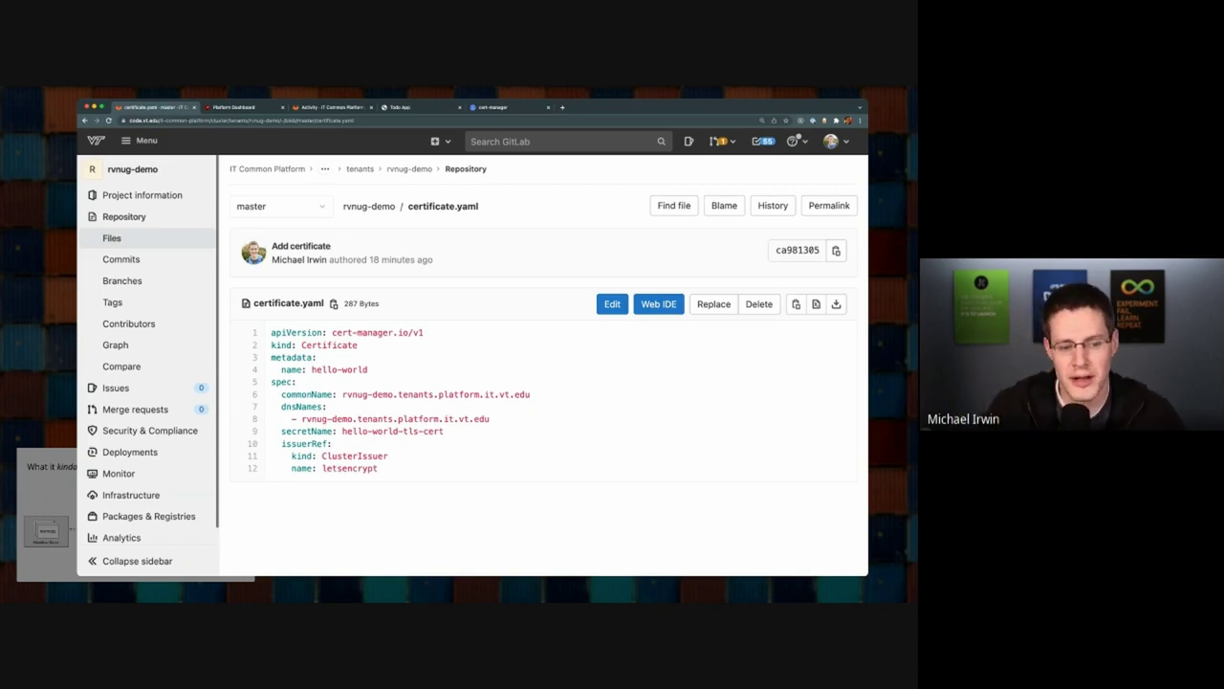
pyautogui.moveTo(379, 467); pyautogui.dragTo(270, 332)
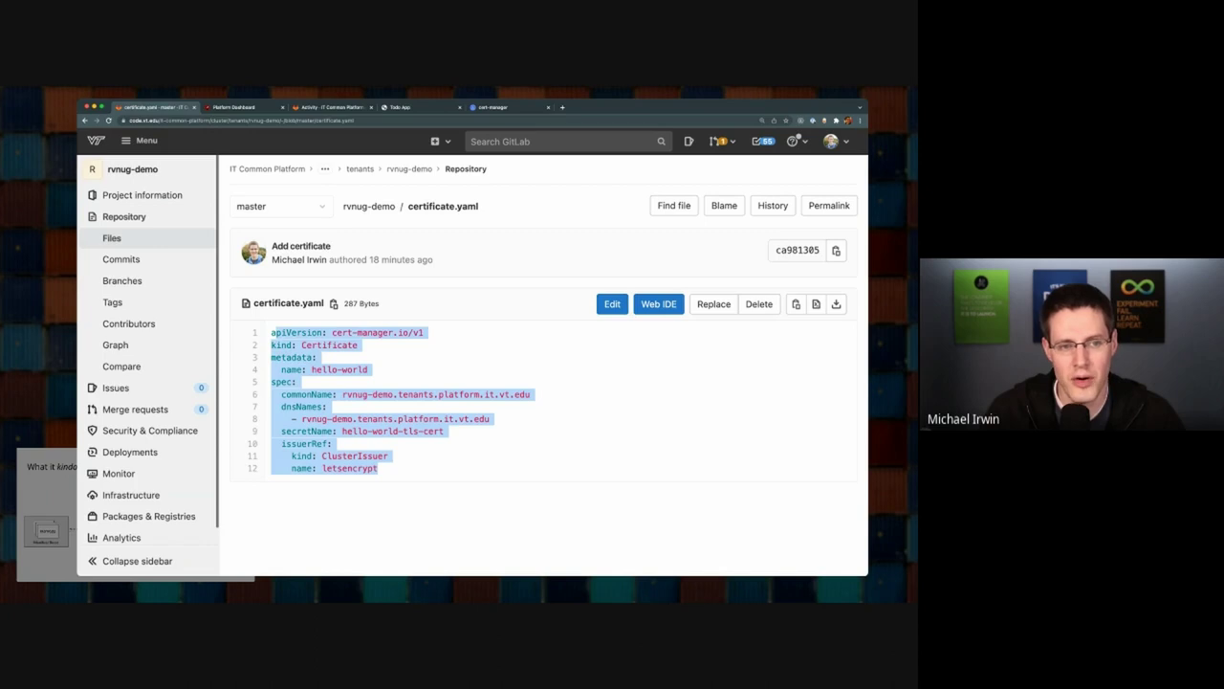
# Step: Switch to the slide presentation and advance from the "Demo Time!" slide to "How's it built?"
pyautogui.press('super+Tab')
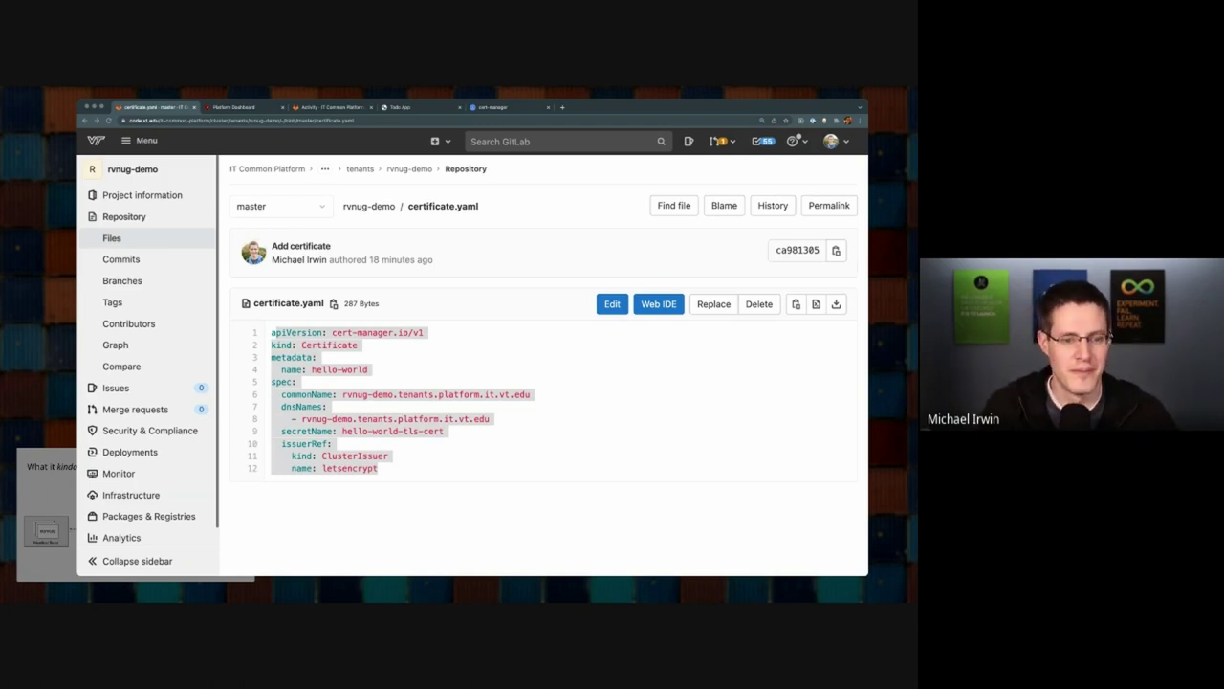
pyautogui.click(401, 418)
pyautogui.click(401, 418)
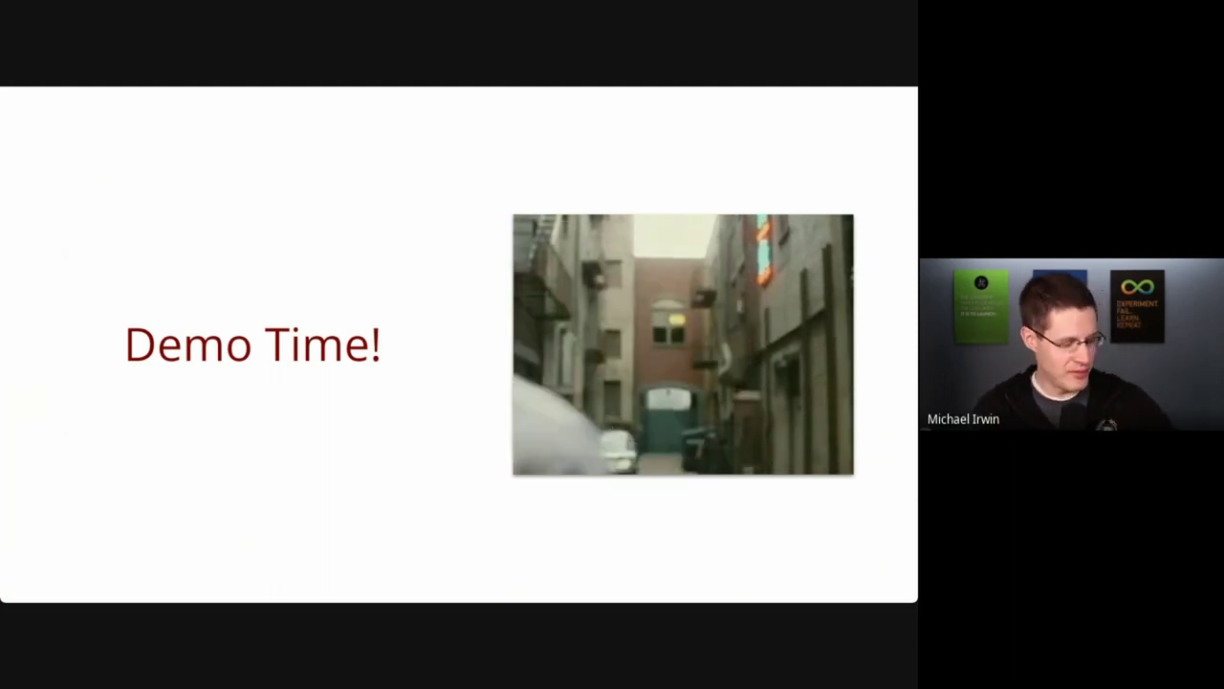
pyautogui.press('Right')
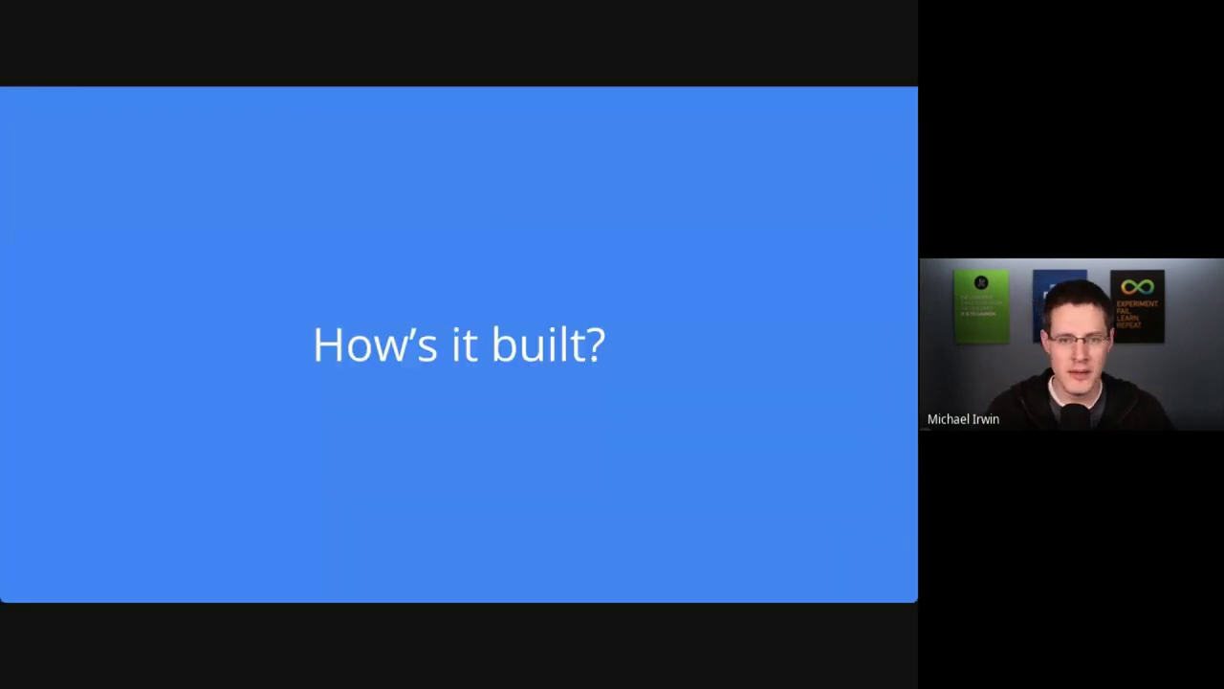